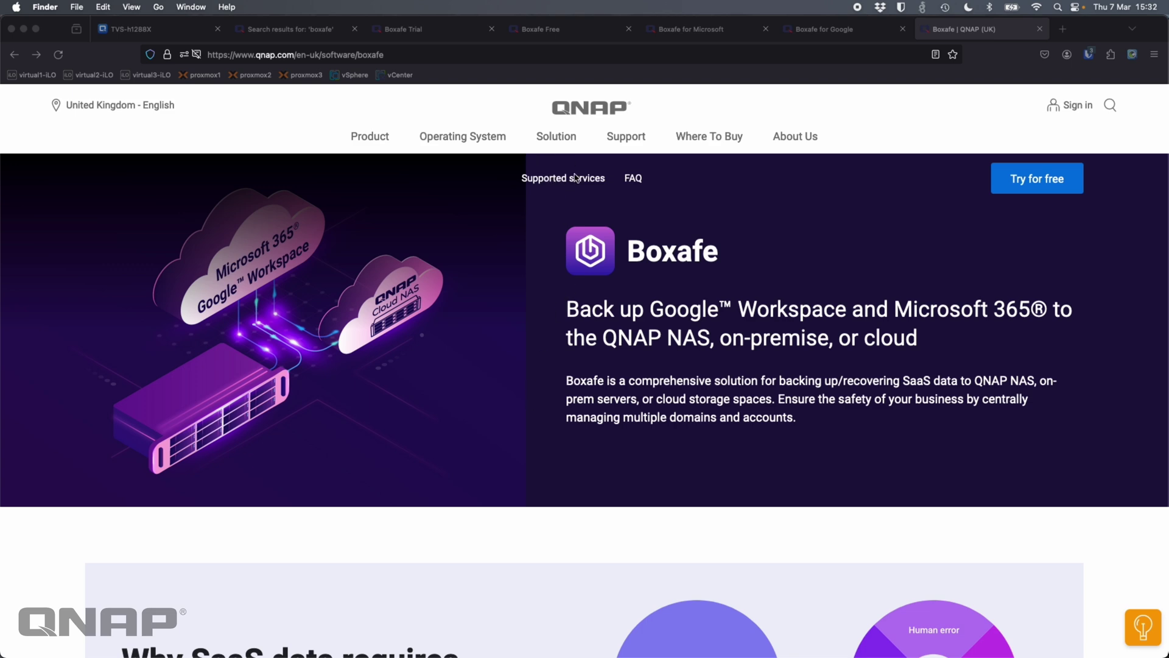
- Review Boxafe's supported Google Workspace and Microsoft 365 services, then return to the boxafe search results
{"action": "left_click", "coordinate": [528, 213]}
{"action": "left_click", "coordinate": [569, 178]}
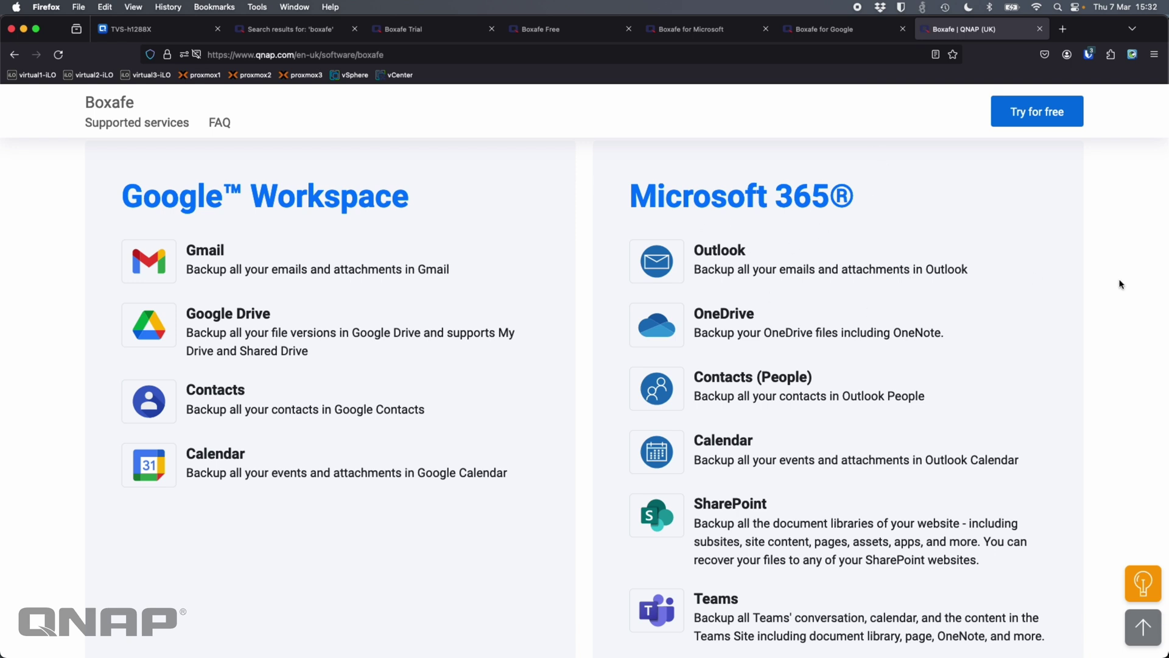
{"action": "scroll", "coordinate": [985, 389], "scroll_direction": "down", "scroll_amount": 2}
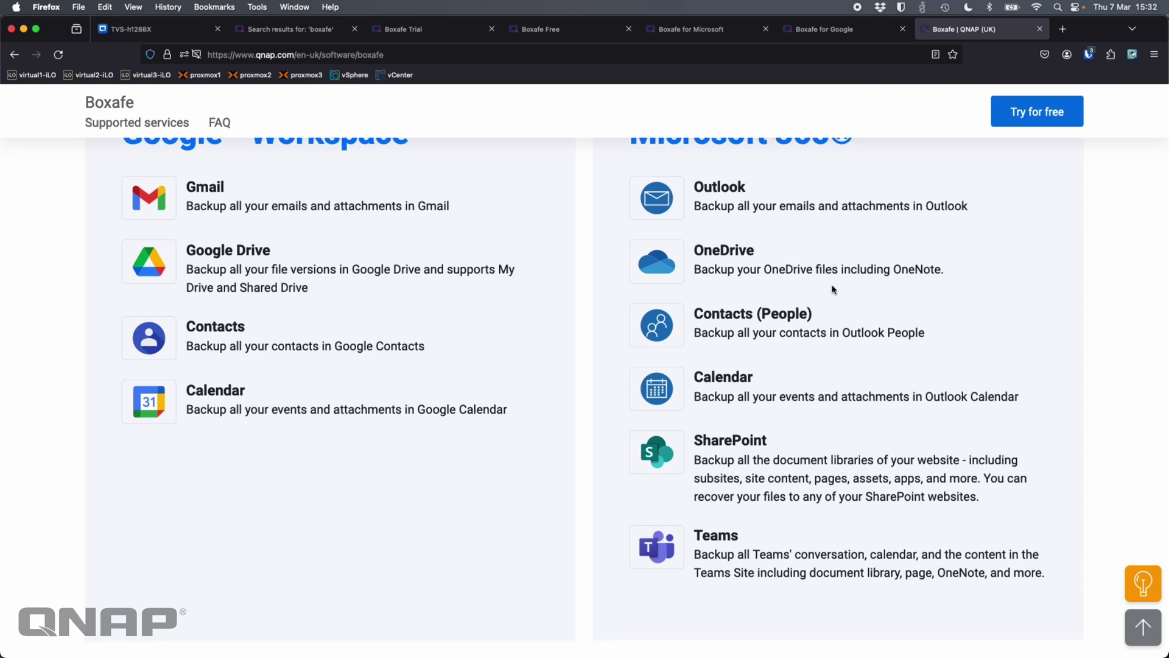
{"action": "scroll", "coordinate": [834, 289], "scroll_direction": "up", "scroll_amount": 1}
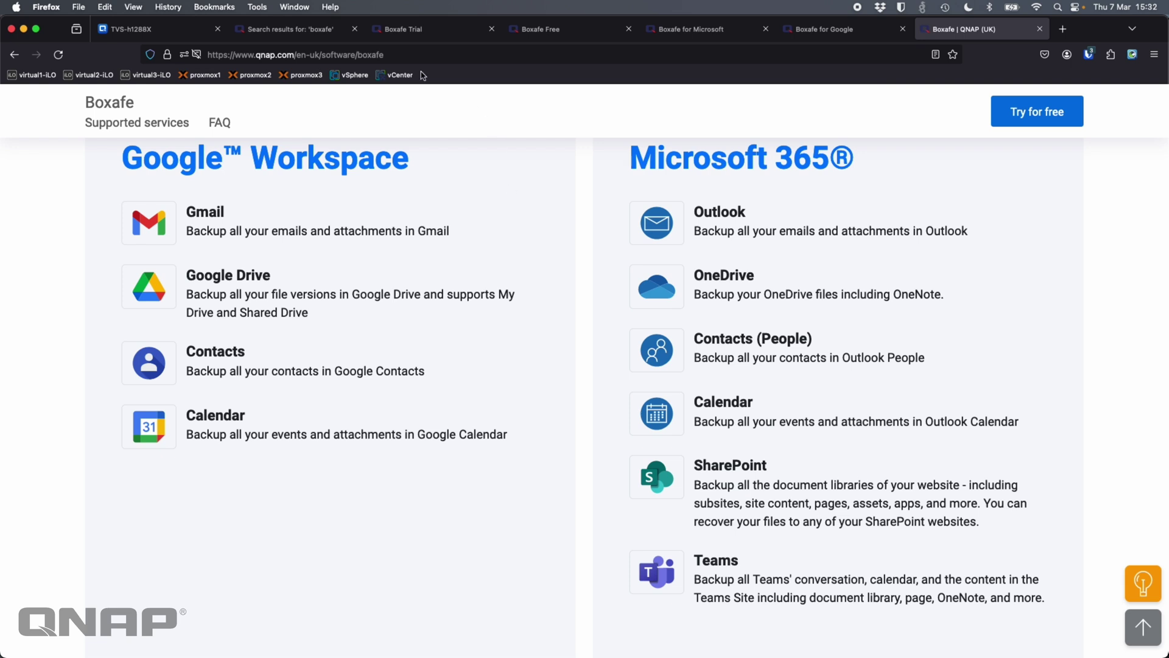
{"action": "left_click", "coordinate": [309, 32]}
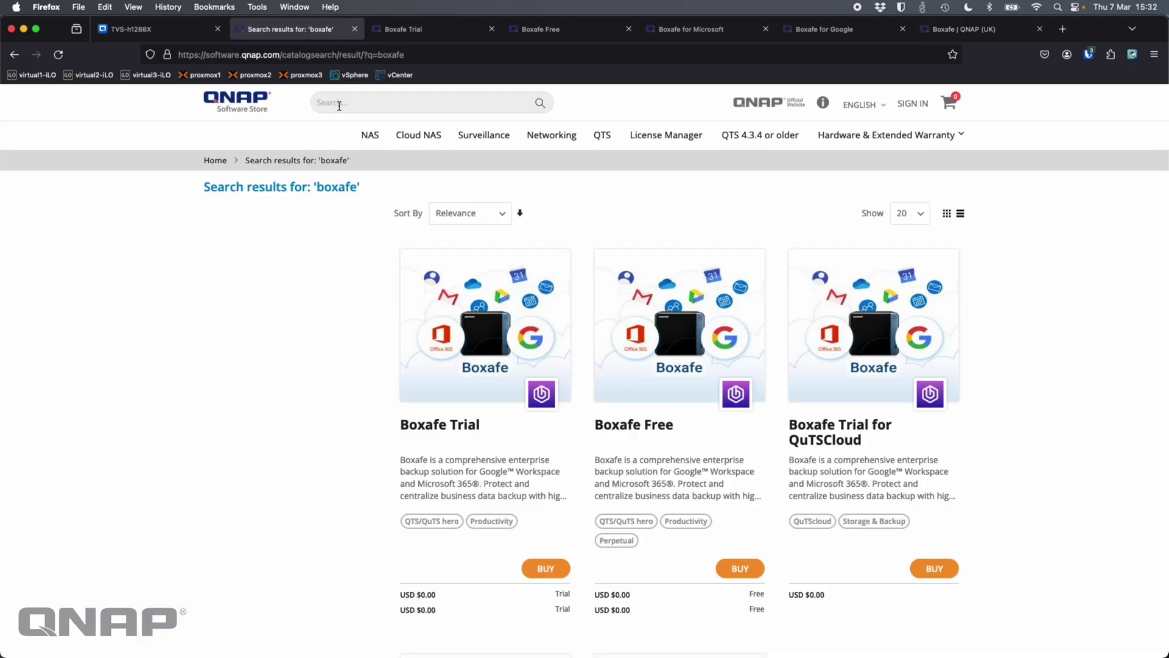
{"action": "scroll", "coordinate": [751, 460], "scroll_direction": "down", "scroll_amount": 5}
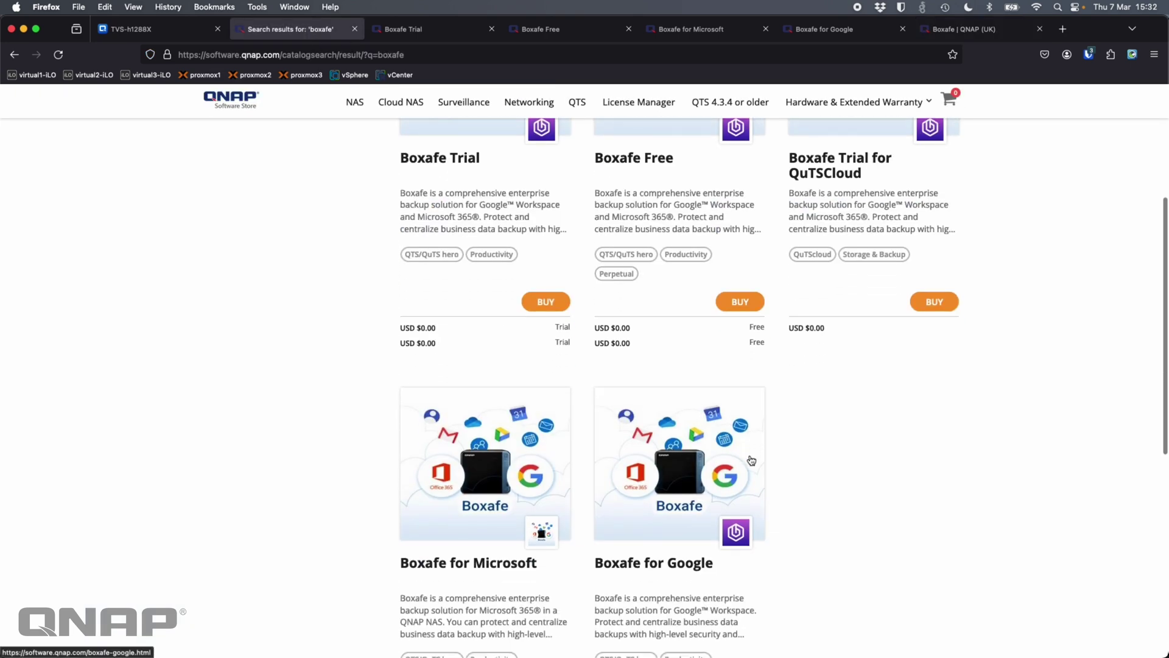
{"action": "scroll", "coordinate": [751, 460], "scroll_direction": "up", "scroll_amount": 4}
{"action": "scroll", "coordinate": [752, 459], "scroll_direction": "up", "scroll_amount": 2}
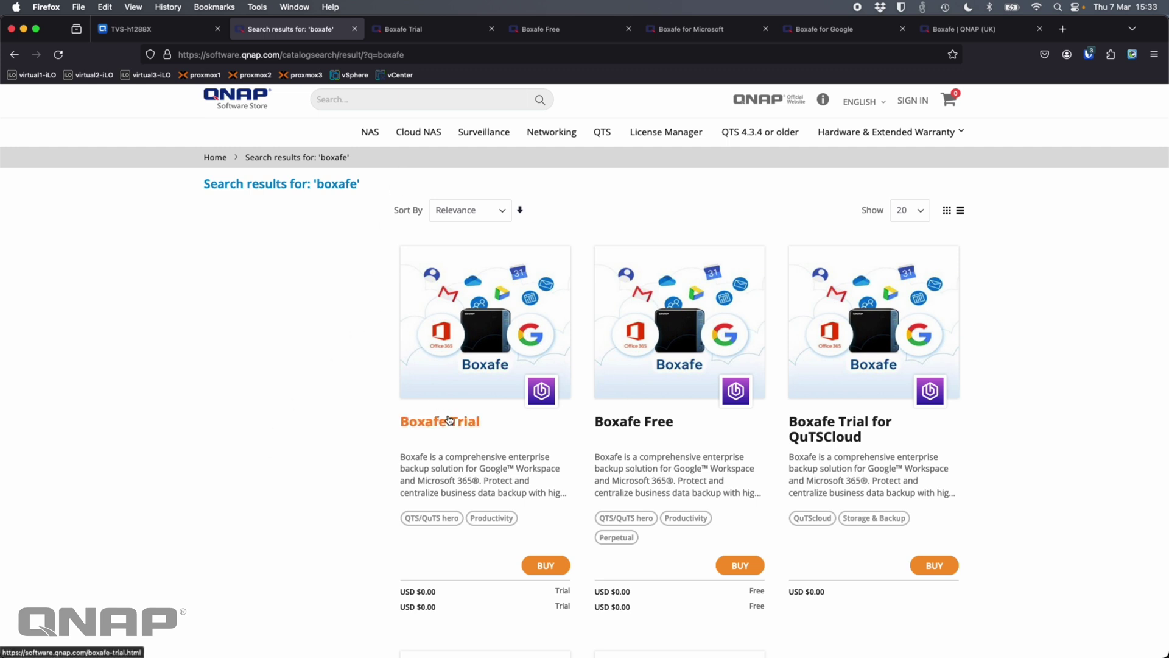
{"action": "left_click", "coordinate": [408, 37]}
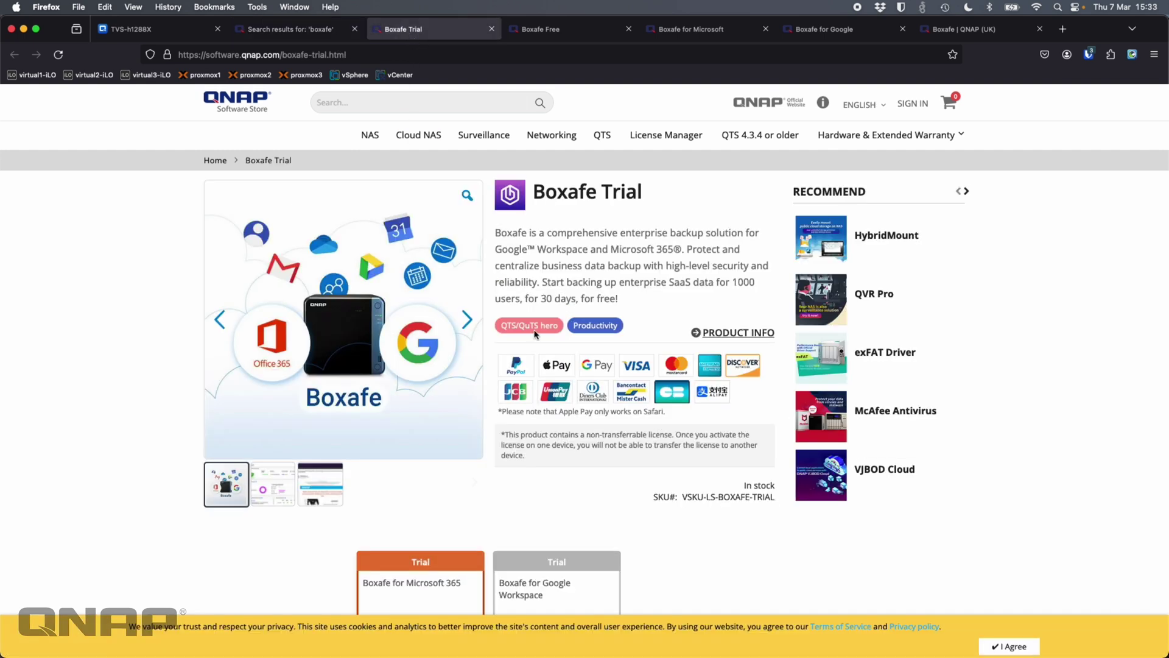
- Compare the Google Workspace and Microsoft 365 Boxafe Trial plans: USD $0.00, 1000 users, 30 days
{"action": "scroll", "coordinate": [539, 384], "scroll_direction": "down", "scroll_amount": 5}
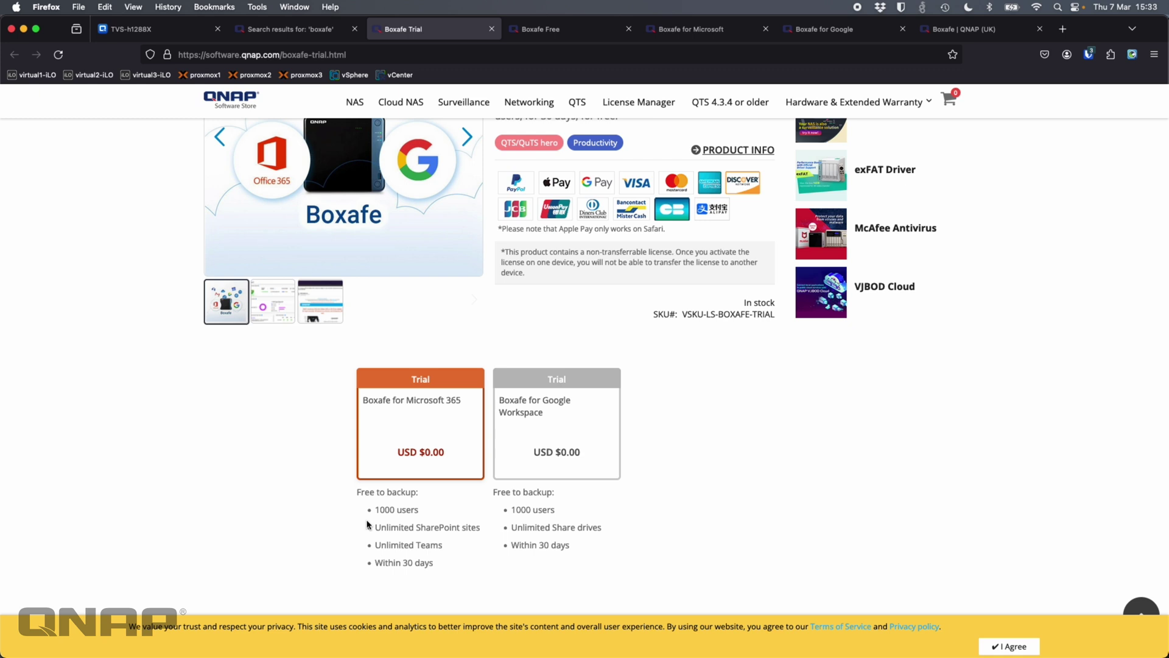
{"action": "left_click", "coordinate": [567, 434]}
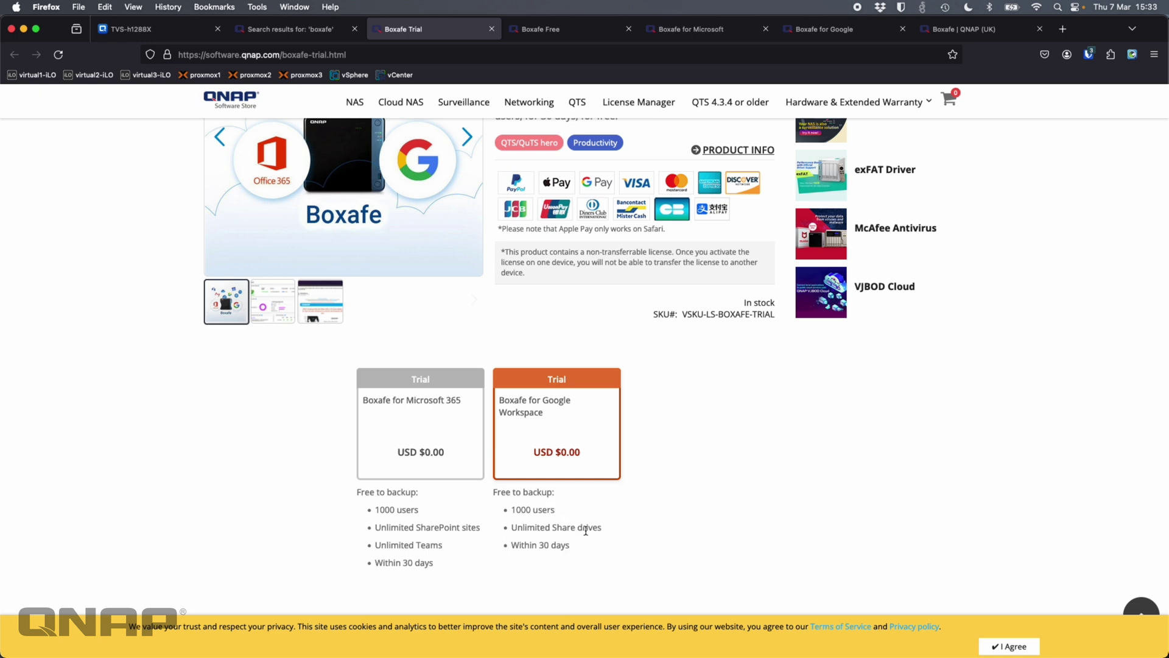
{"action": "left_click", "coordinate": [455, 453]}
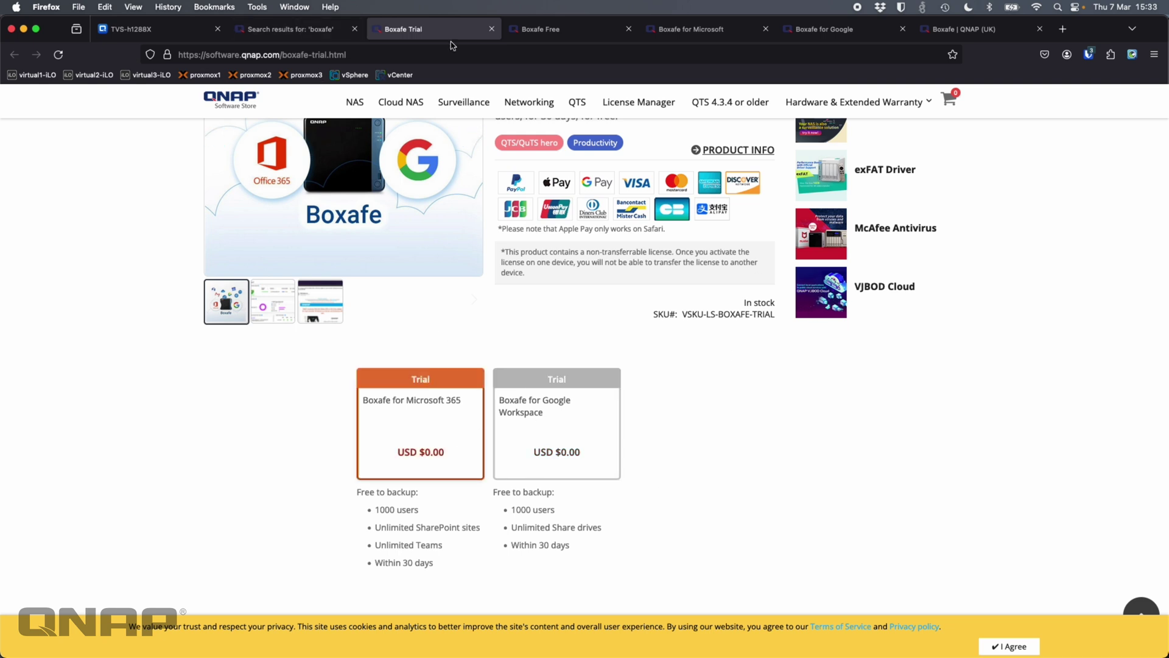
- Check the Boxafe Free plan limits for Google Workspace and Microsoft 365, then view Boxafe for Microsoft
{"action": "left_click", "coordinate": [329, 29]}
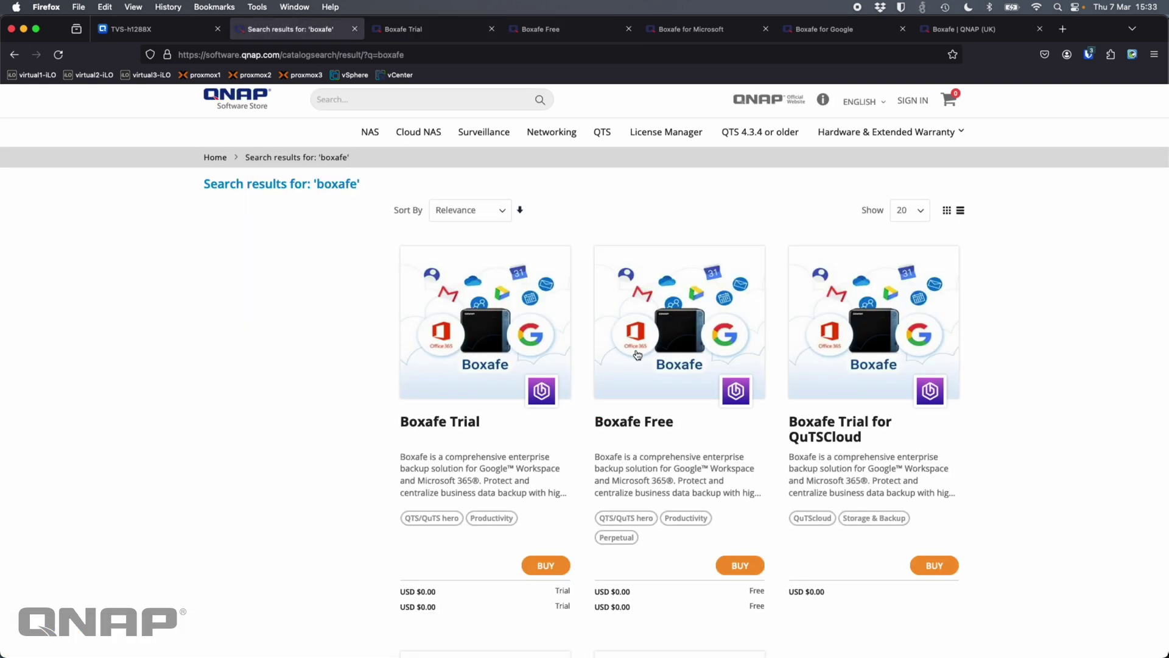
{"action": "left_click", "coordinate": [553, 36]}
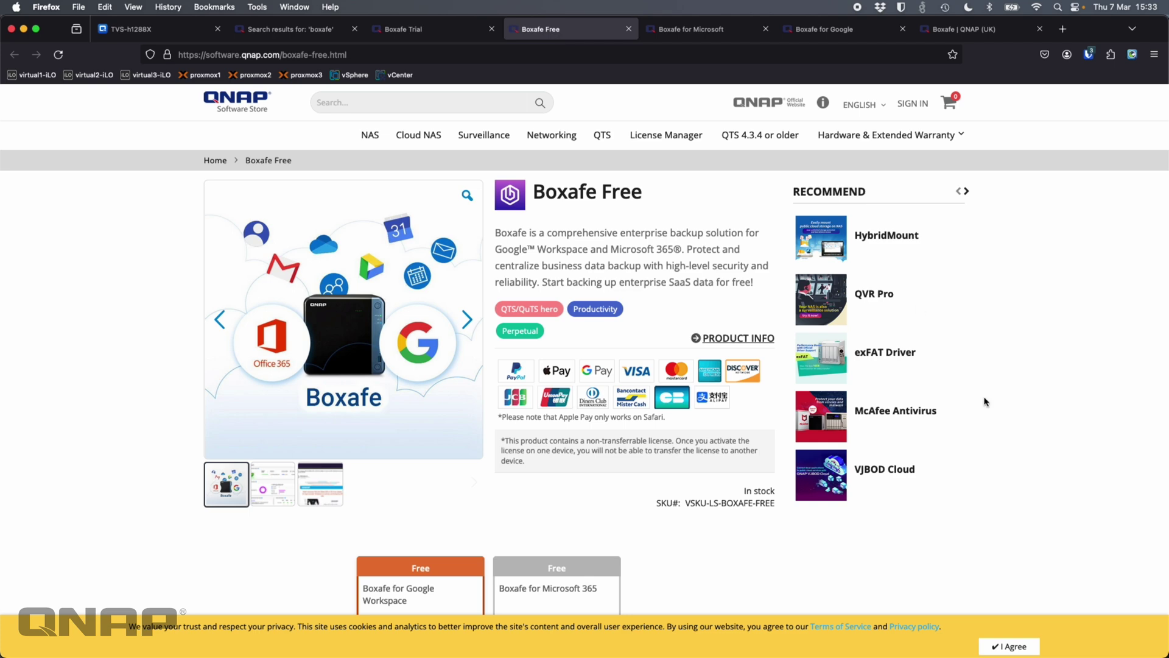
{"action": "scroll", "coordinate": [556, 512], "scroll_direction": "down", "scroll_amount": 5}
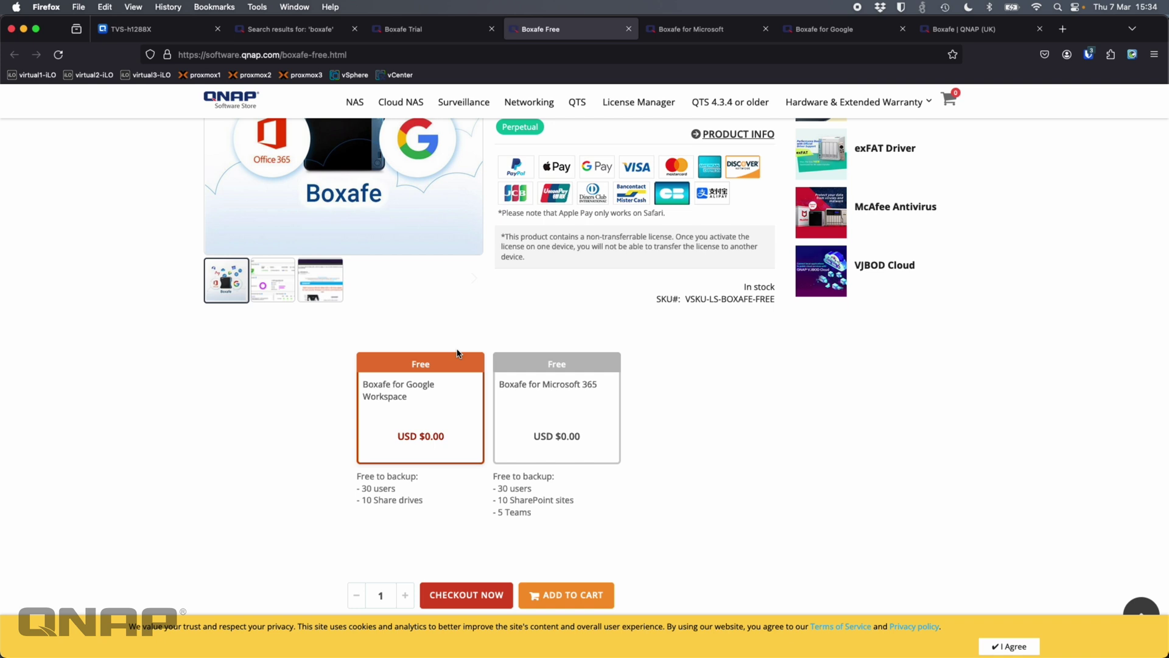
{"action": "scroll", "coordinate": [458, 353], "scroll_direction": "up", "scroll_amount": 3}
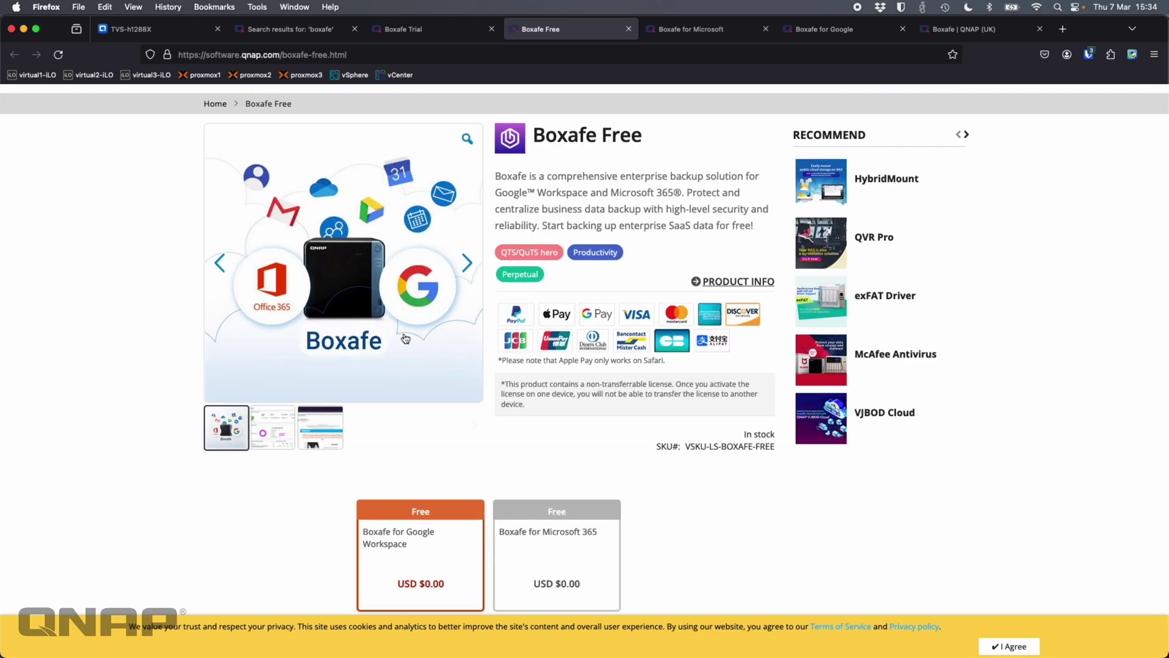
{"action": "left_click", "coordinate": [691, 31]}
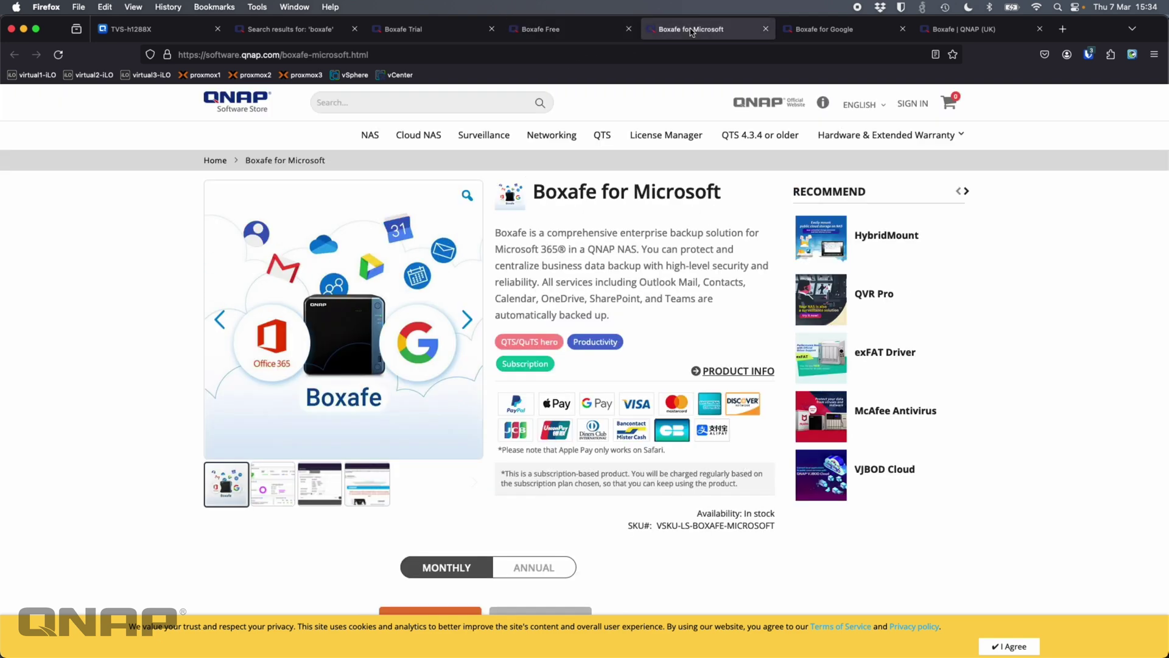
- Compare monthly and annual pricing for Boxafe for Microsoft and Boxafe for Google
{"action": "scroll", "coordinate": [683, 219], "scroll_direction": "down", "scroll_amount": 5}
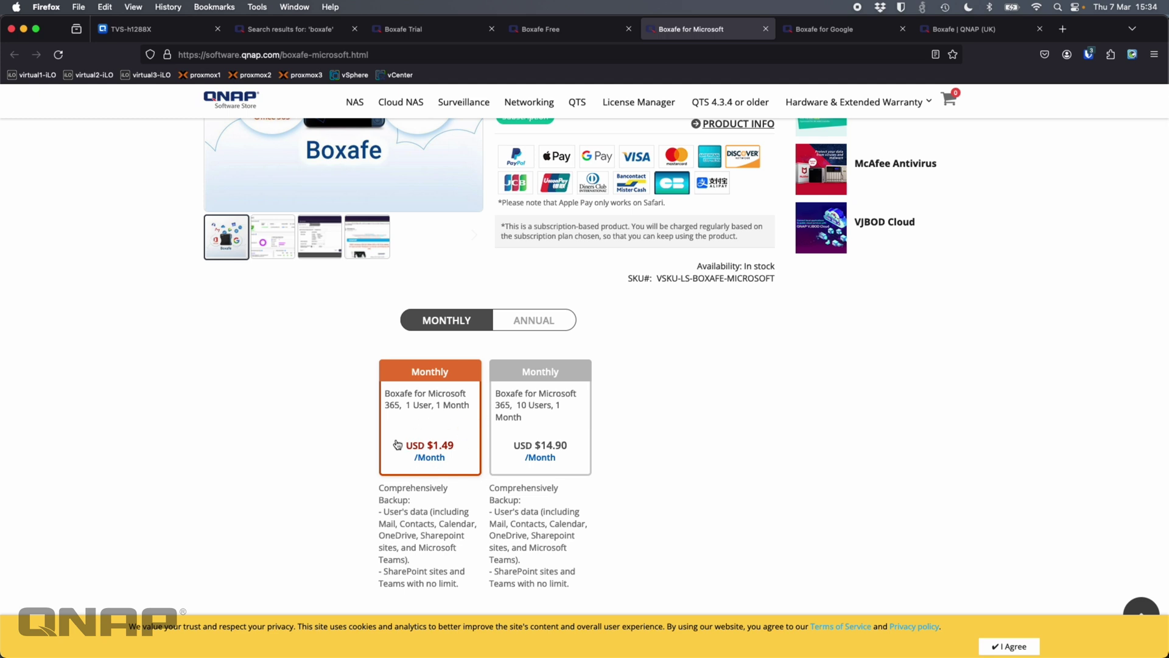
{"action": "left_click", "coordinate": [530, 320]}
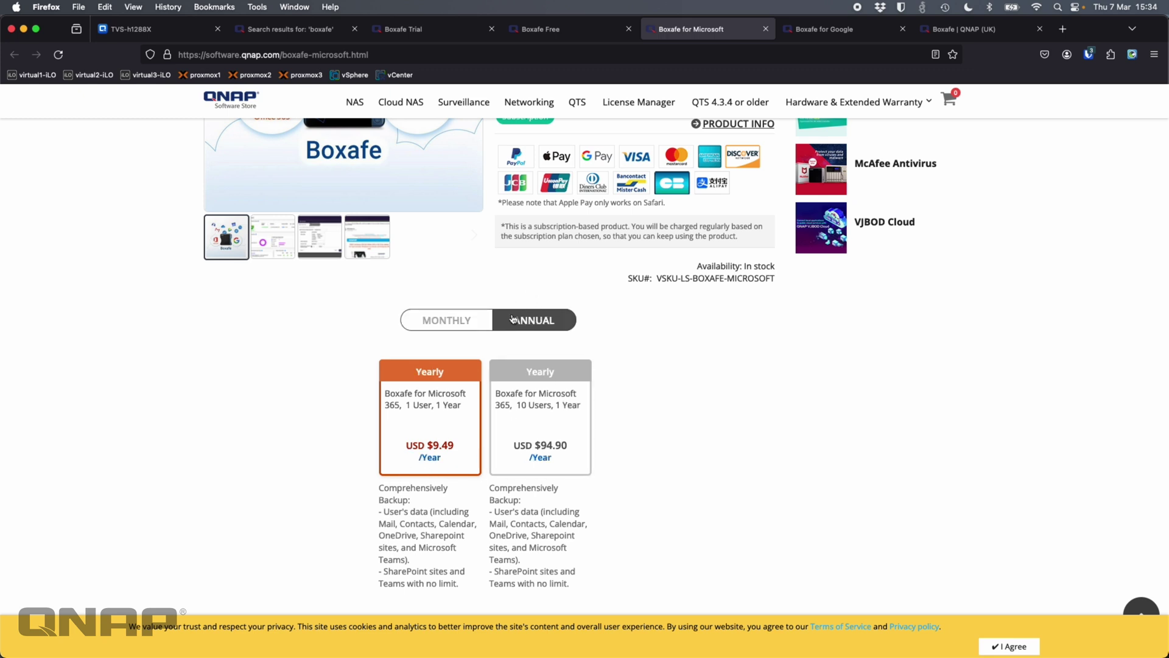
{"action": "left_click", "coordinate": [865, 30]}
{"action": "scroll", "coordinate": [580, 385], "scroll_direction": "down", "scroll_amount": 5}
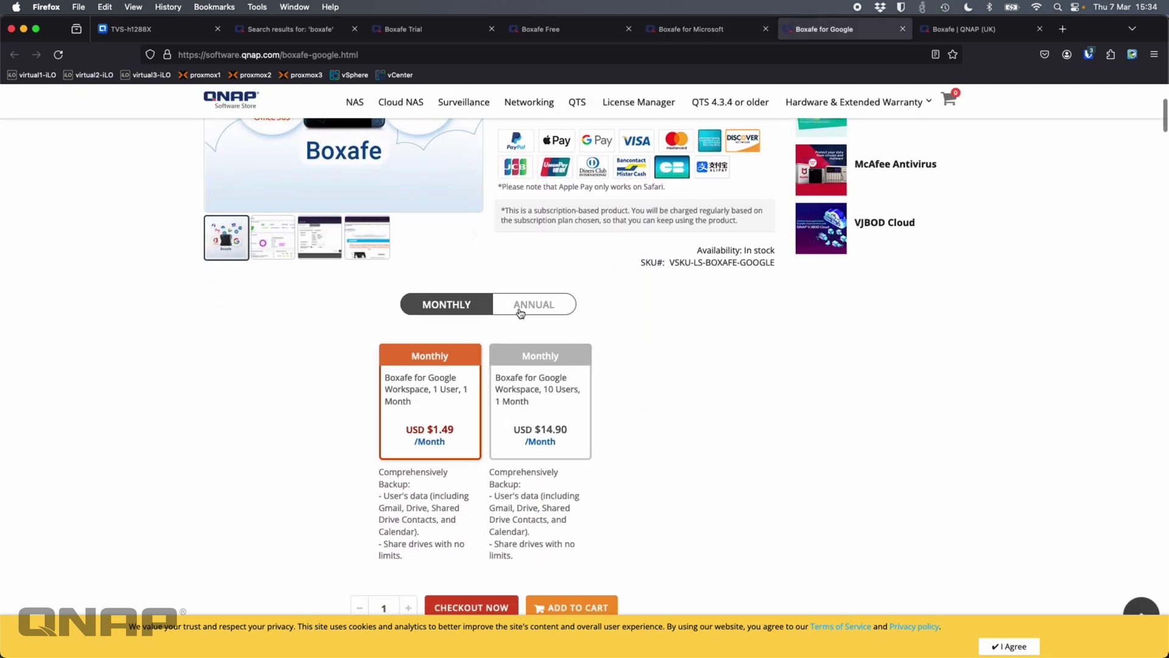
{"action": "left_click", "coordinate": [520, 312]}
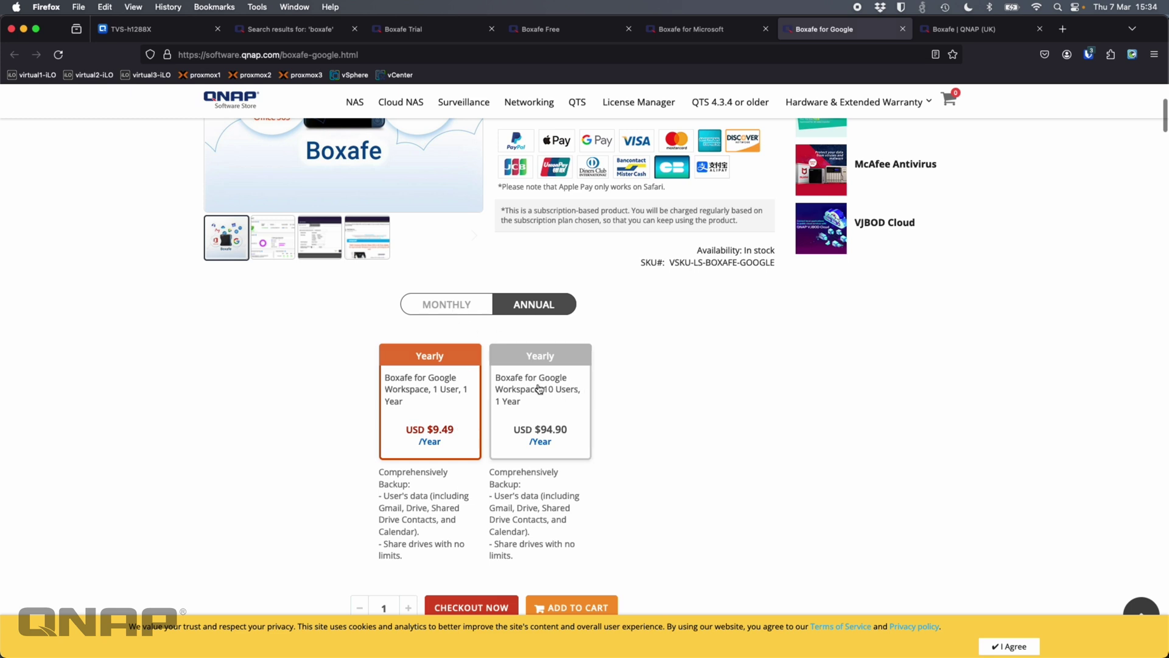
{"action": "left_click", "coordinate": [450, 305]}
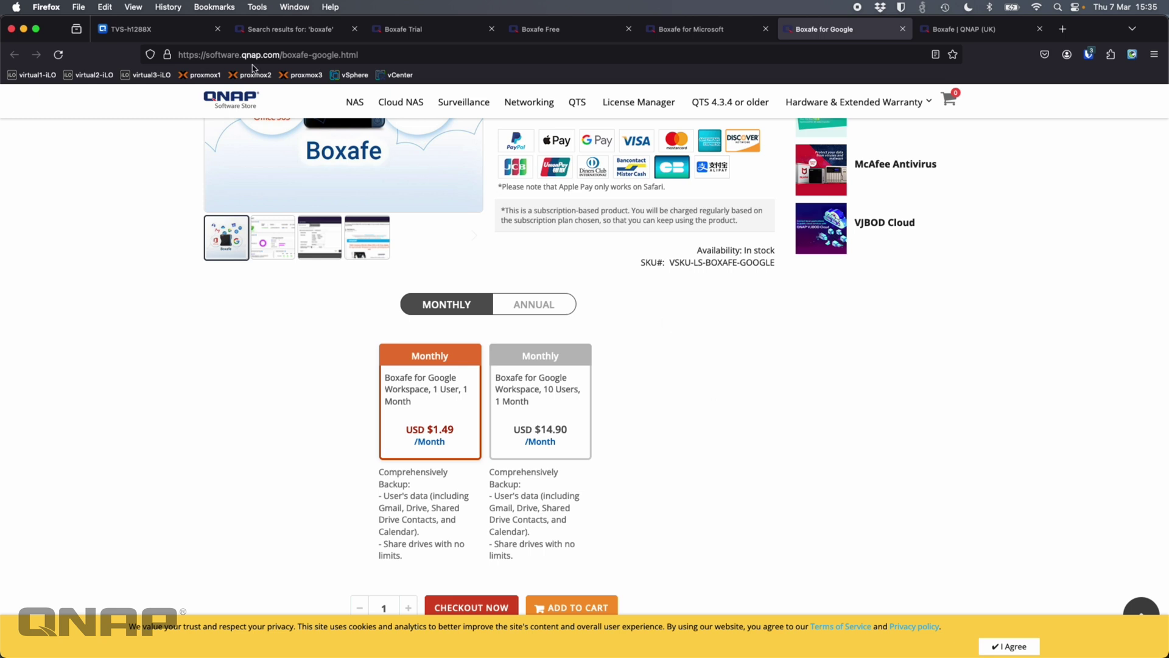
{"action": "left_click", "coordinate": [147, 31]}
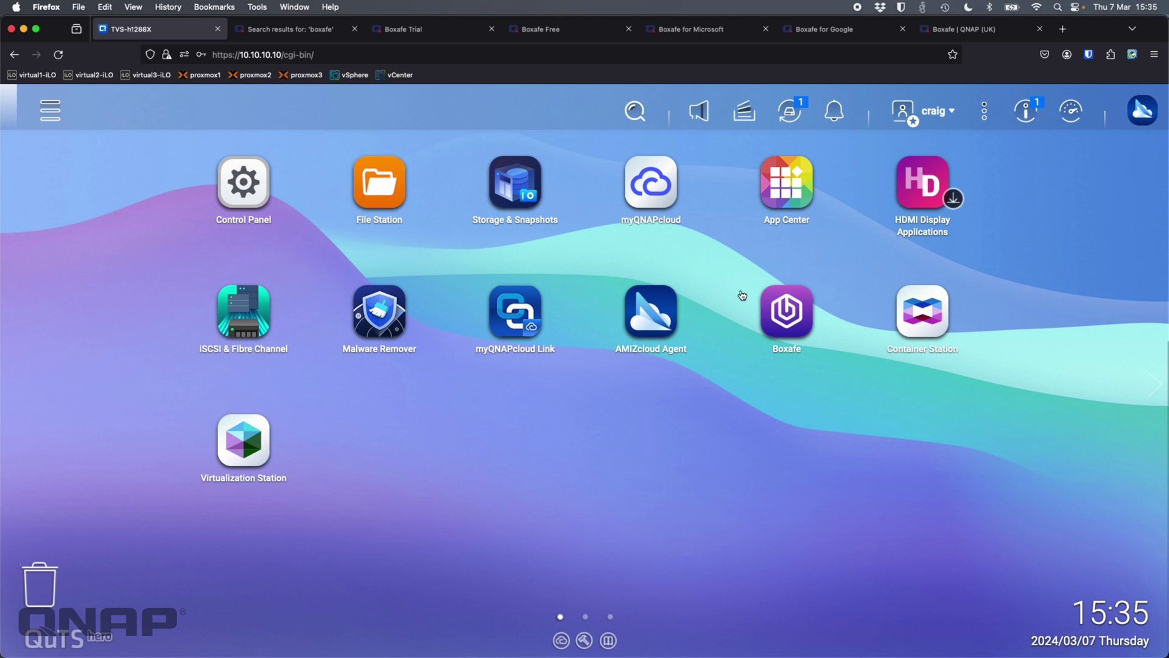
- Launch Boxafe and list its domains, showing the one protected Microsoft 365 domain
{"action": "left_click", "coordinate": [792, 309]}
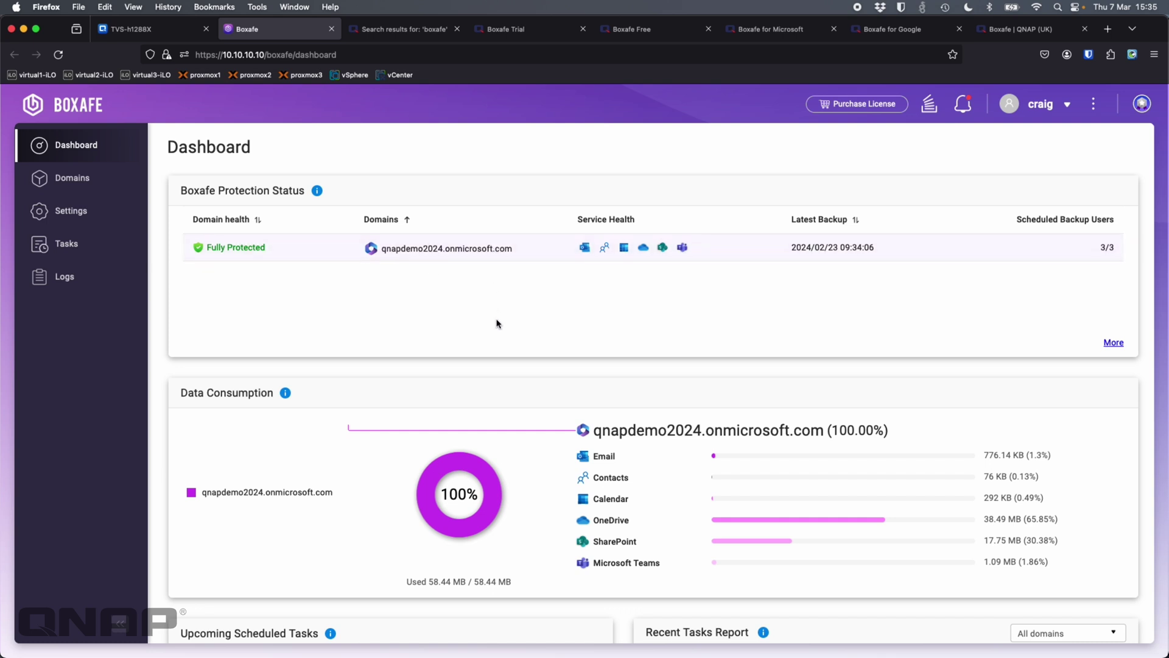
{"action": "left_click", "coordinate": [93, 179]}
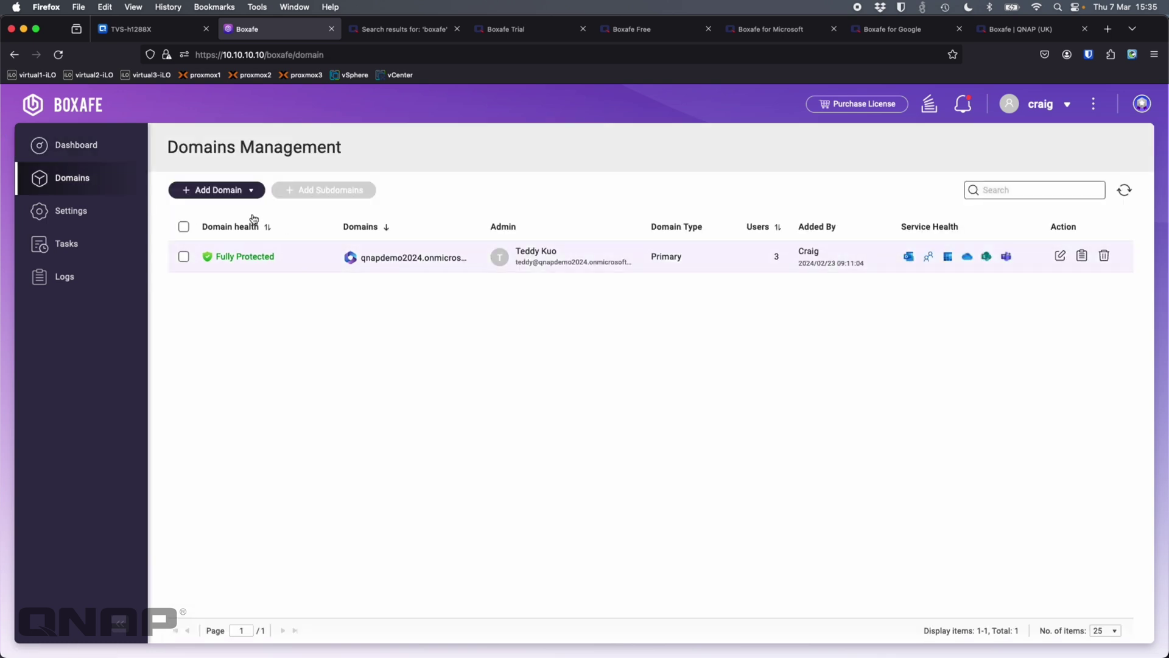
- Preview the Google Workspace and Microsoft 365 Add Domain forms, cancel, and open qnapdemo2024's settings
{"action": "left_click", "coordinate": [249, 191]}
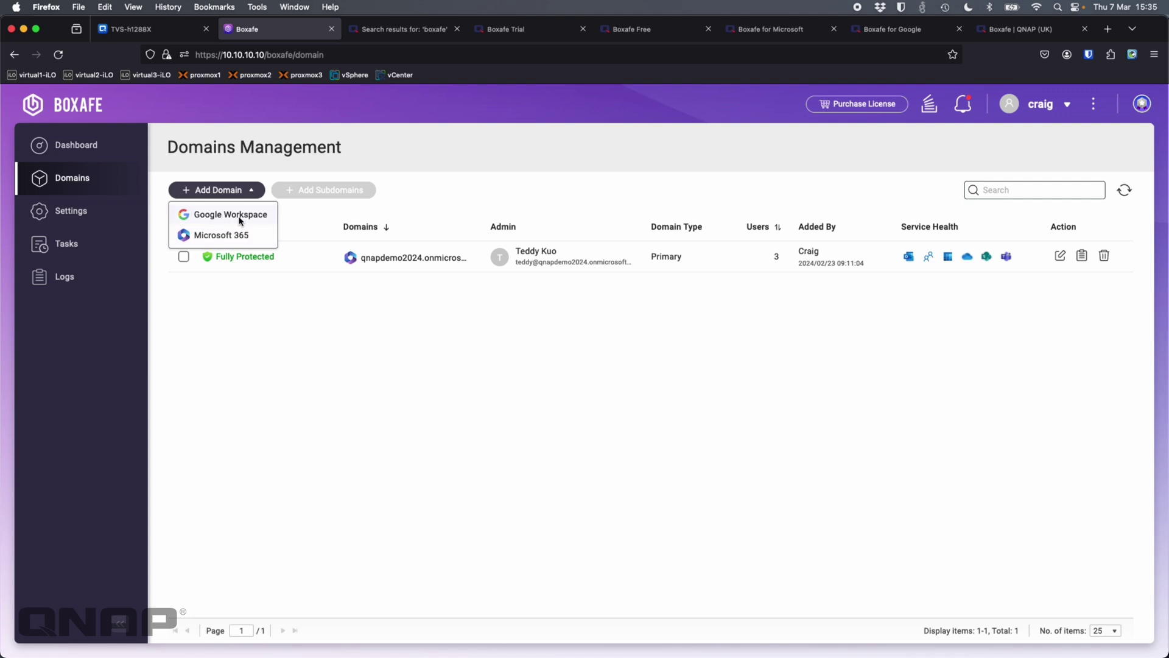
{"action": "left_click", "coordinate": [213, 217]}
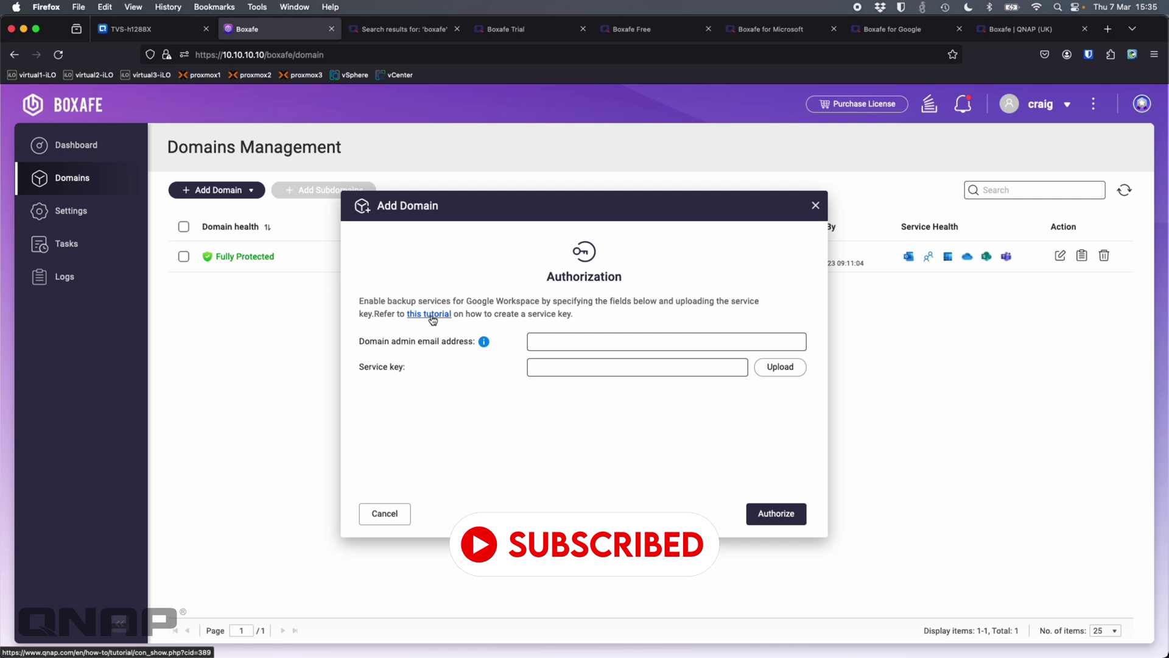
{"action": "left_click", "coordinate": [811, 208]}
{"action": "left_click", "coordinate": [249, 191]}
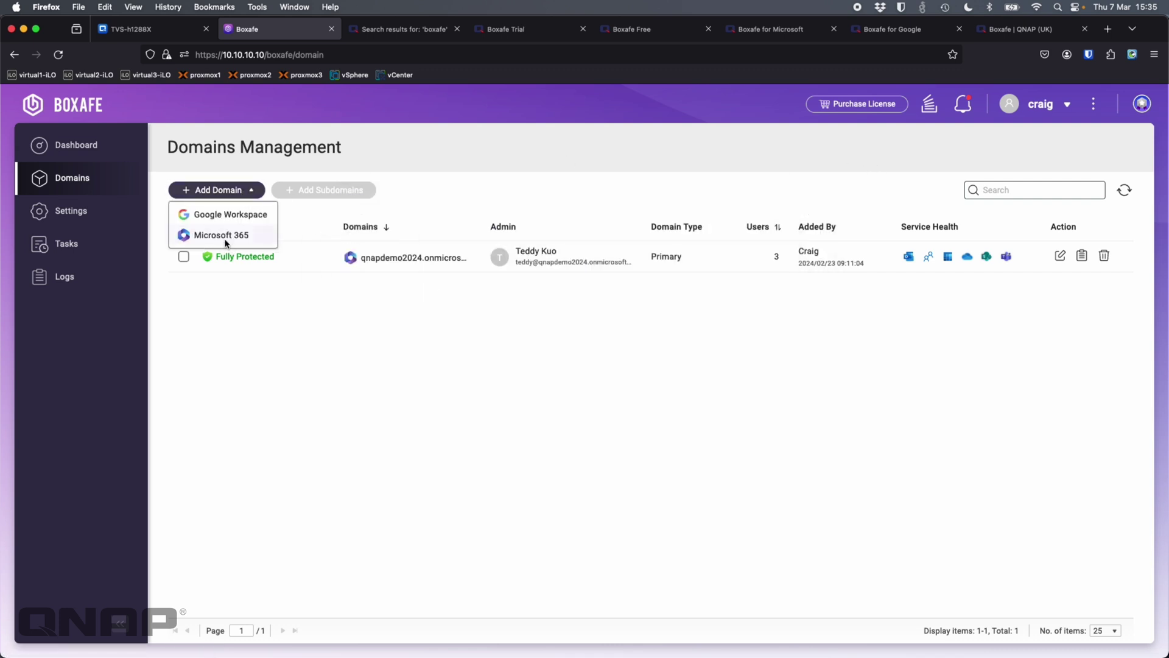
{"action": "left_click", "coordinate": [225, 238]}
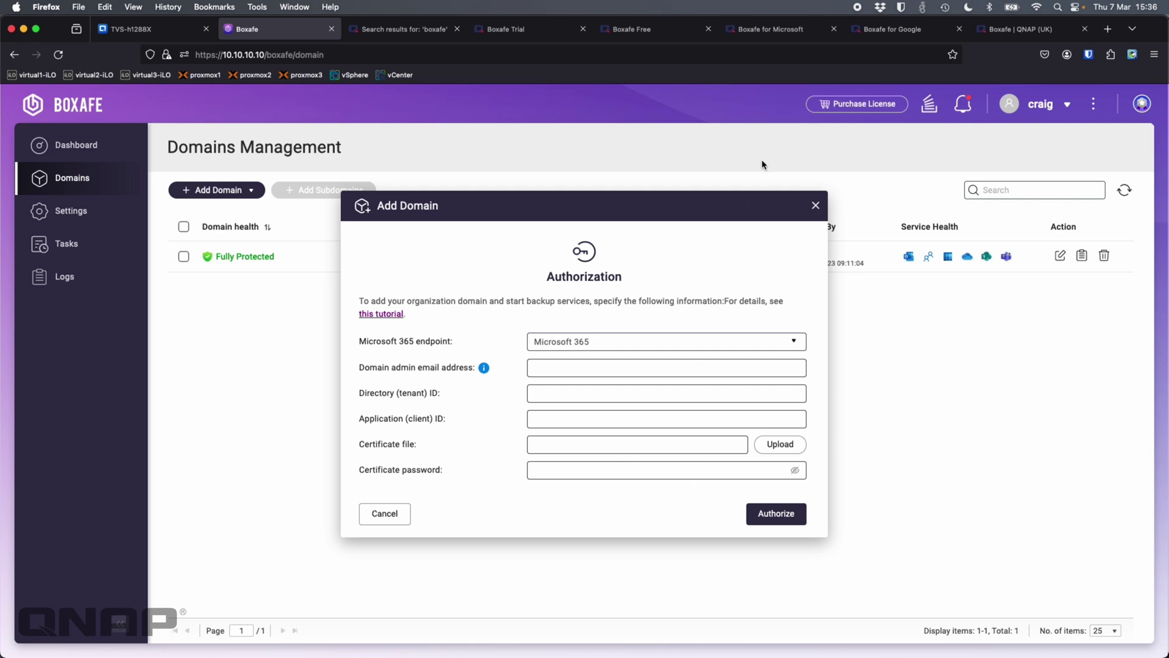
{"action": "left_click", "coordinate": [815, 205]}
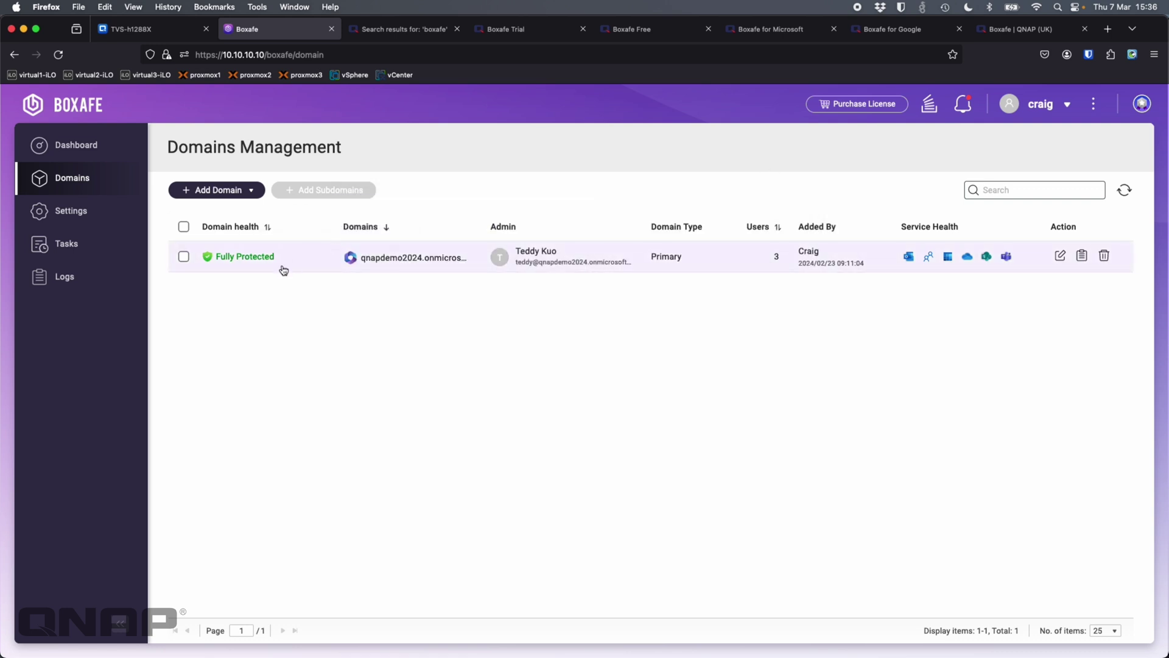
{"action": "left_click", "coordinate": [1060, 258]}
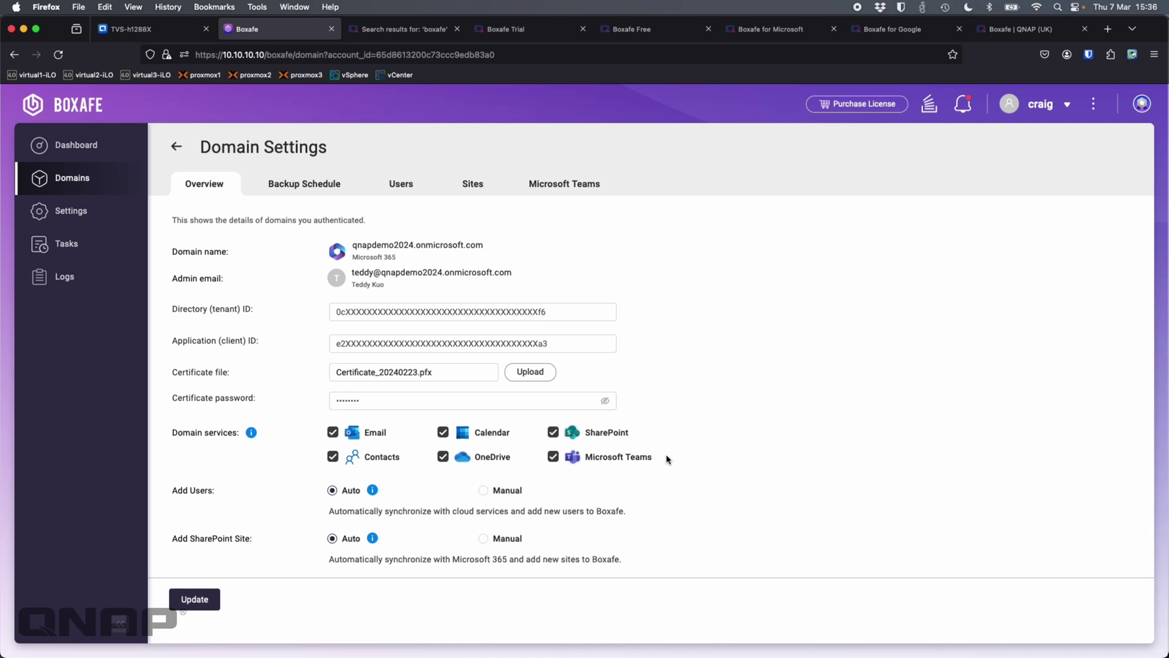
{"action": "scroll", "coordinate": [502, 444], "scroll_direction": "down", "scroll_amount": 2}
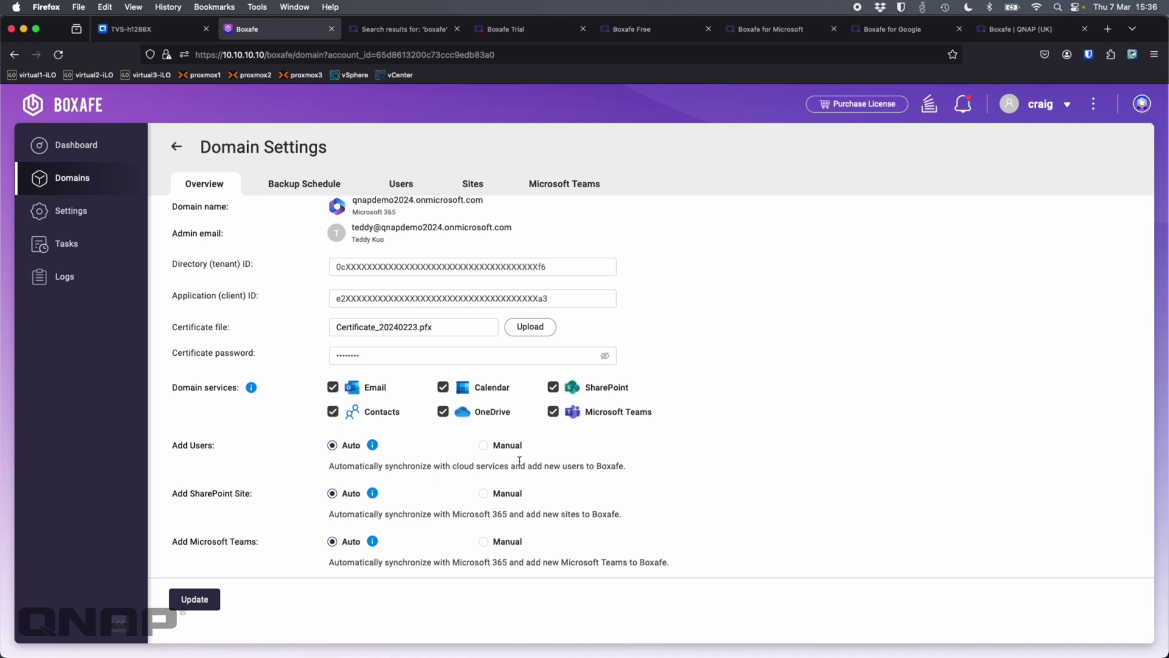
{"action": "left_click", "coordinate": [483, 445]}
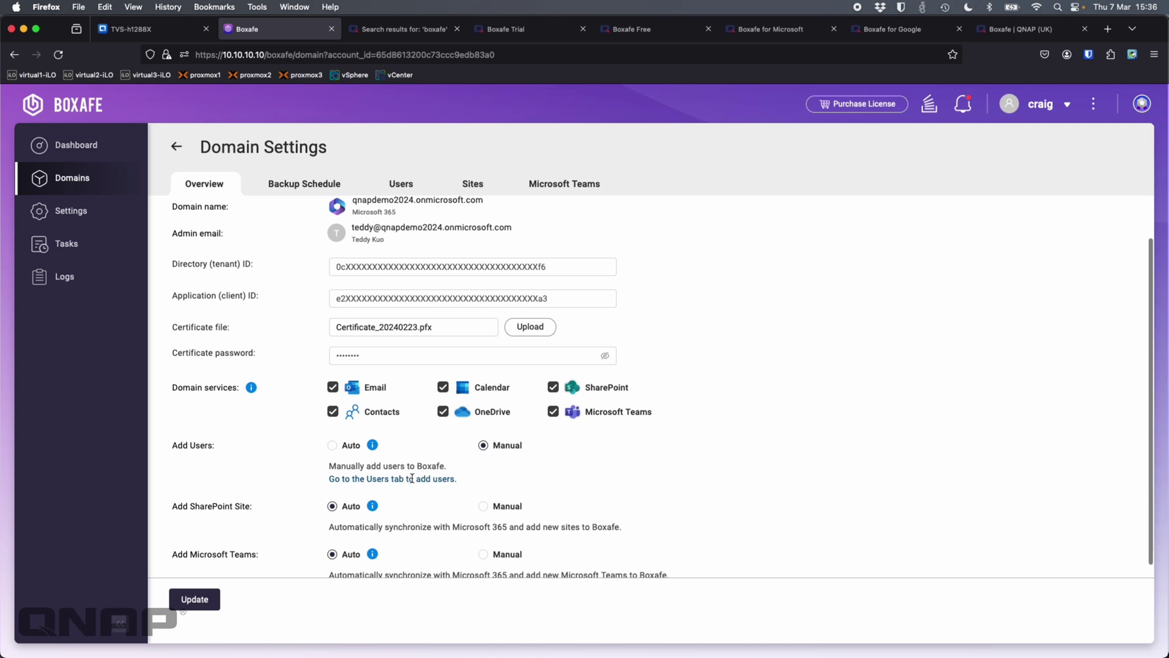
{"action": "left_click", "coordinate": [333, 445]}
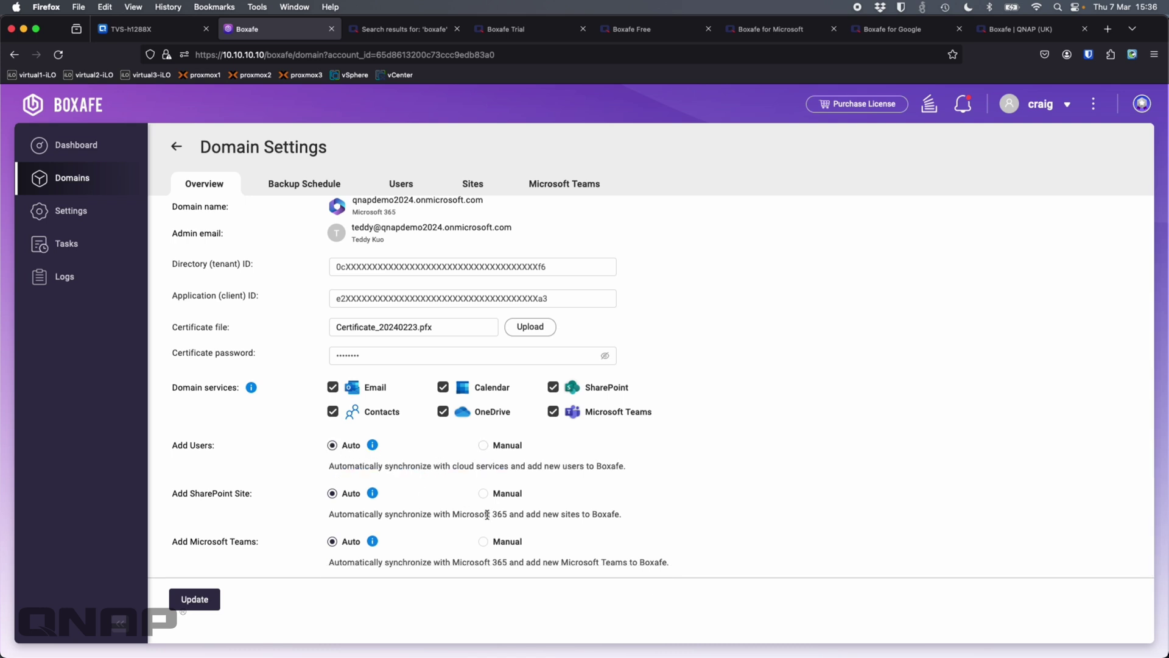
{"action": "scroll", "coordinate": [309, 496], "scroll_direction": "up", "scroll_amount": 2}
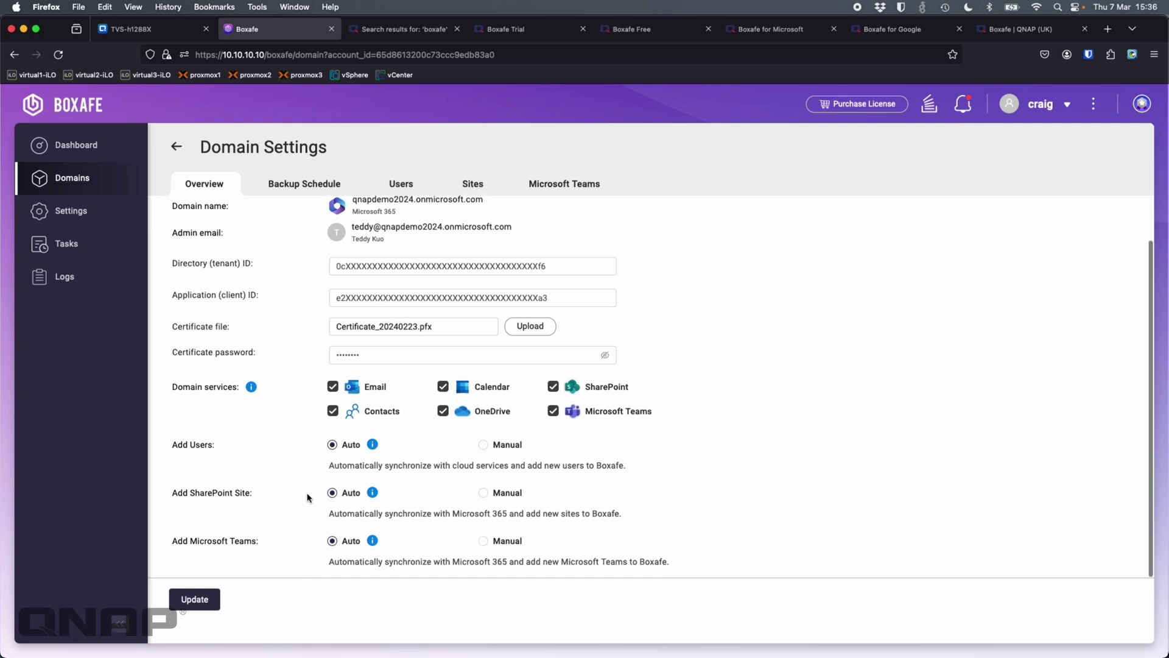
- Switch the backup schedule policy to Individual applications, then back to All applications
{"action": "left_click", "coordinate": [305, 186]}
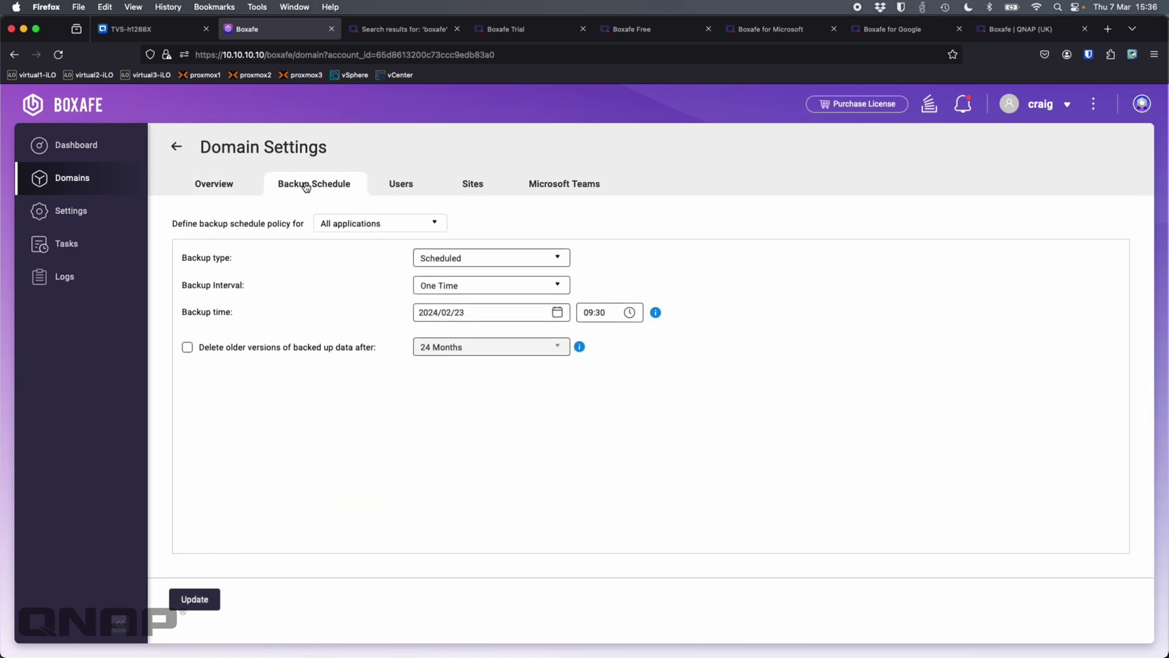
{"action": "left_click", "coordinate": [354, 230]}
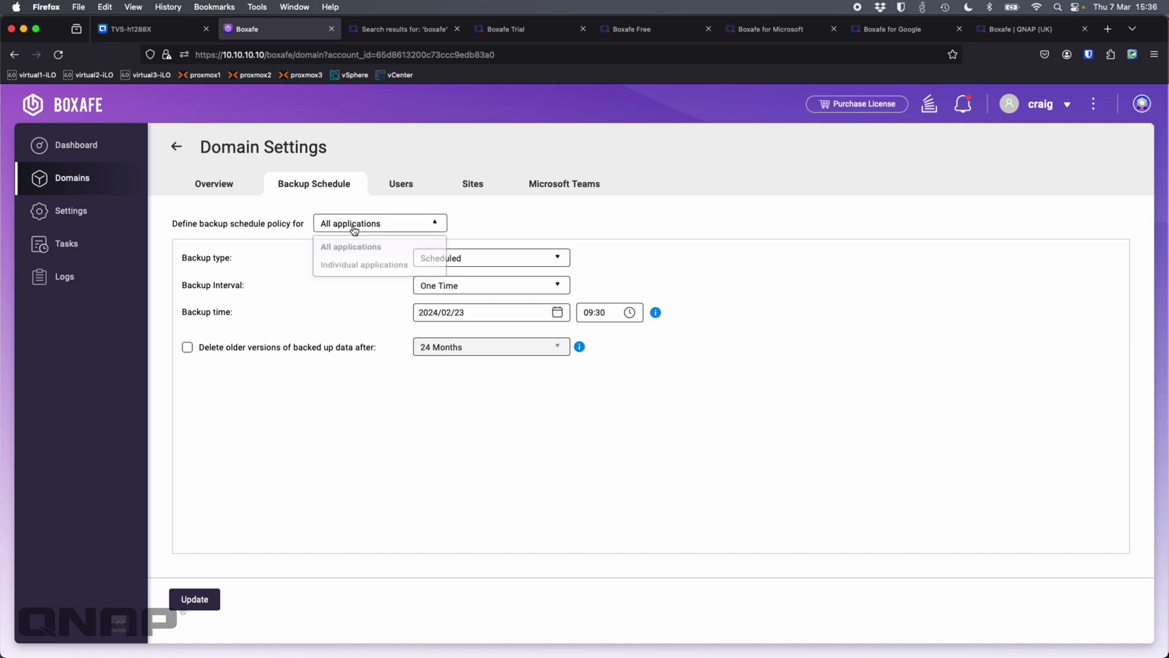
{"action": "left_click", "coordinate": [354, 268]}
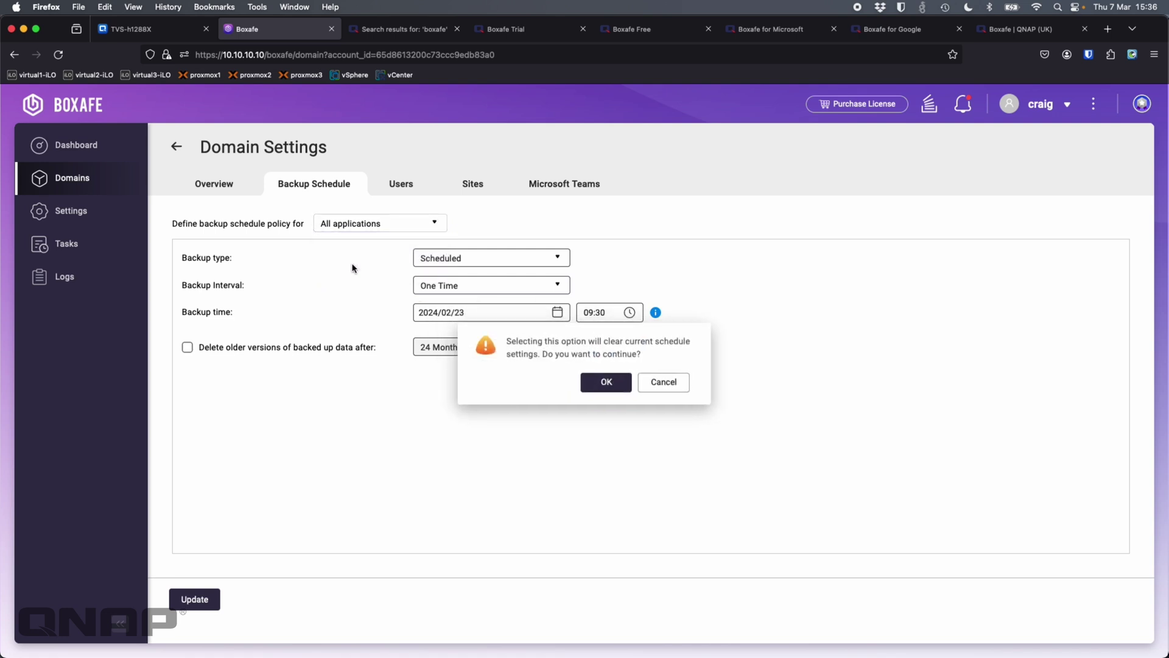
{"action": "left_click", "coordinate": [622, 386]}
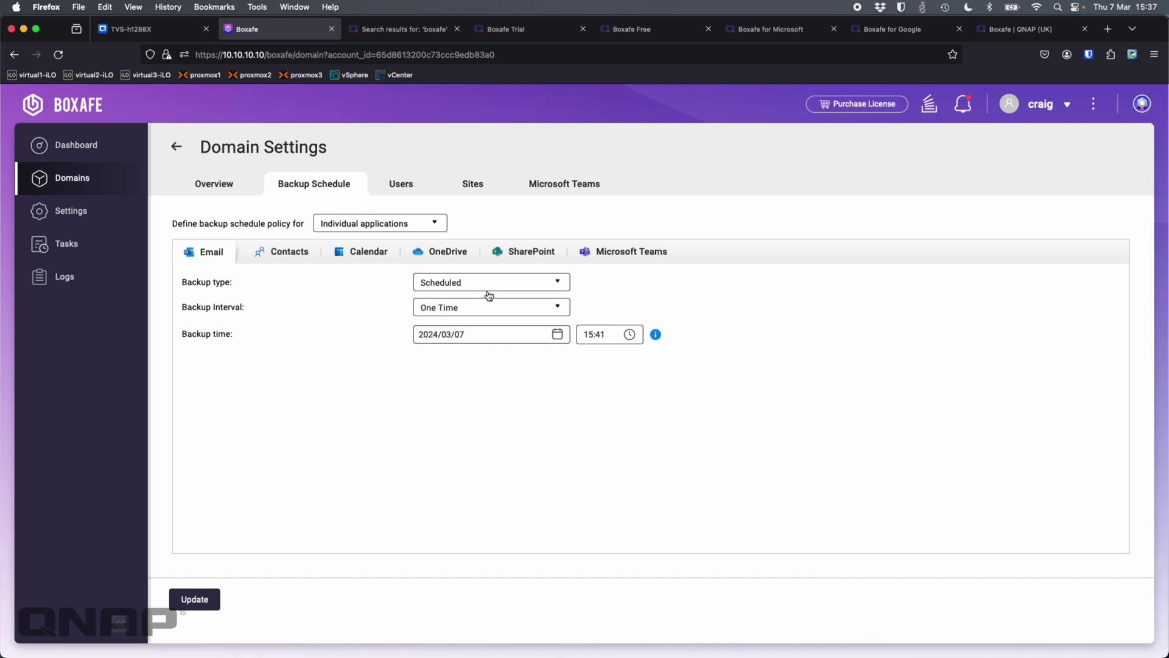
{"action": "left_click", "coordinate": [416, 227]}
{"action": "left_click", "coordinate": [416, 255]}
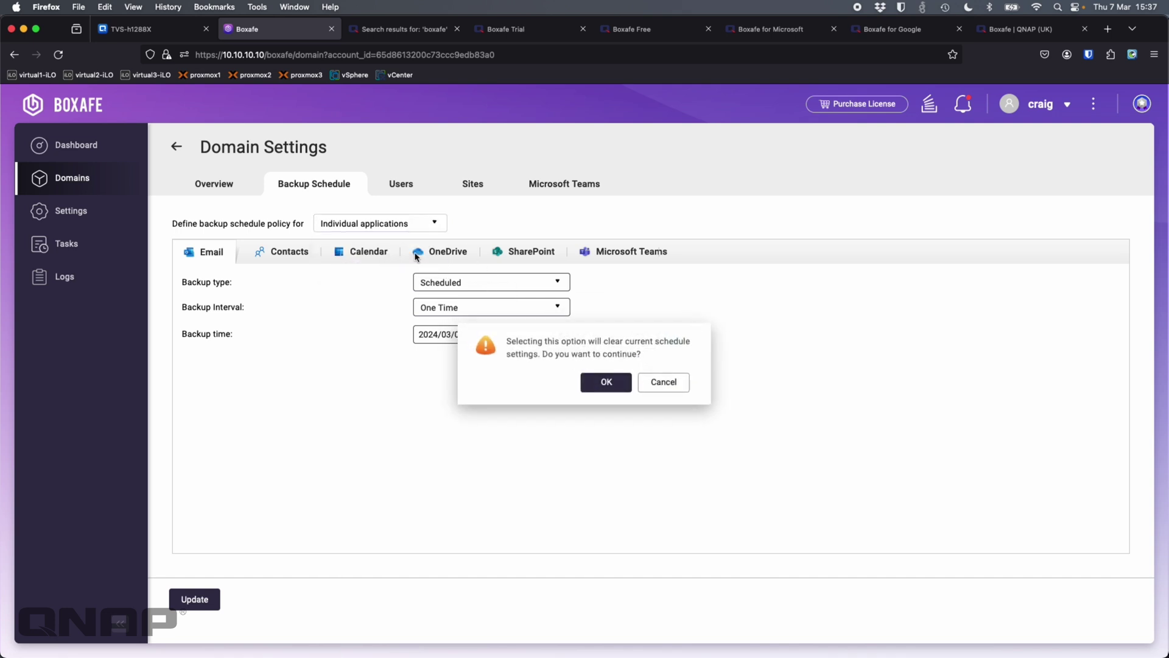
{"action": "left_click", "coordinate": [607, 382]}
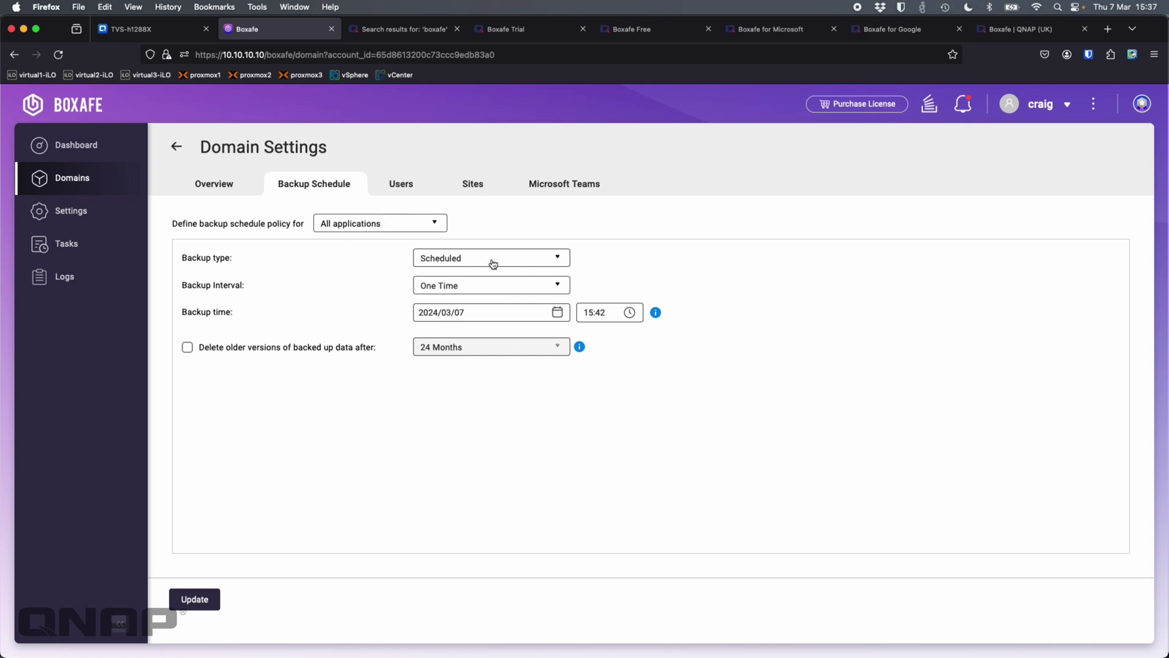
- Schedule hourly backups every 1 hour and delete older versions after 24 Months
{"action": "left_click", "coordinate": [487, 292]}
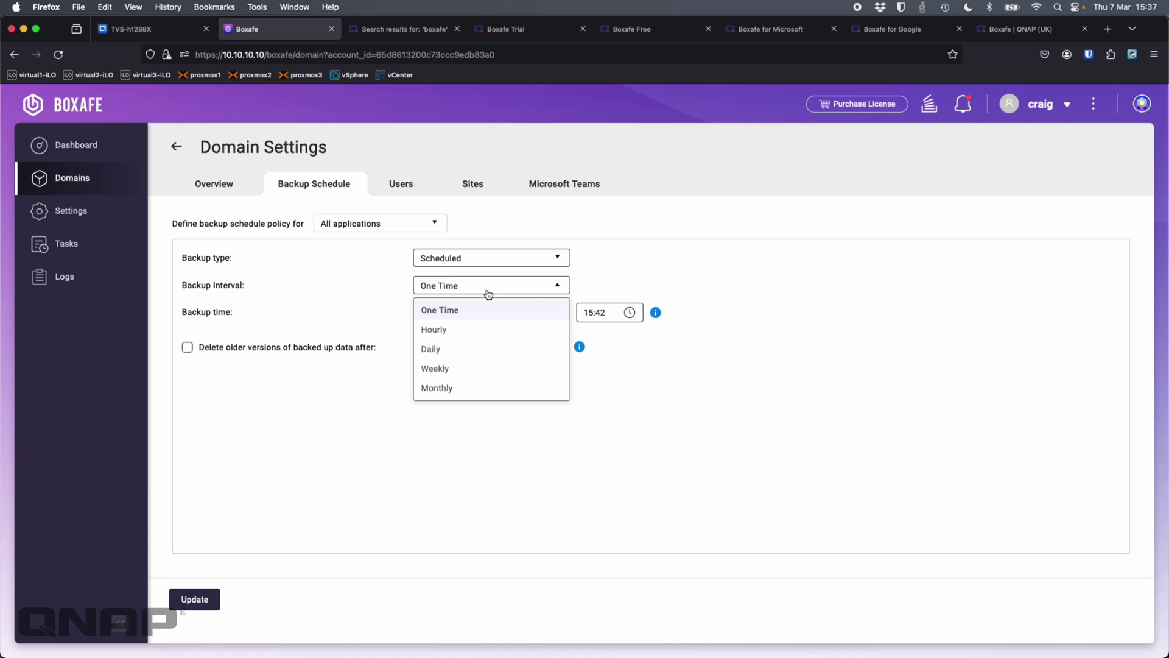
{"action": "left_click", "coordinate": [470, 330]}
{"action": "left_click", "coordinate": [425, 314]}
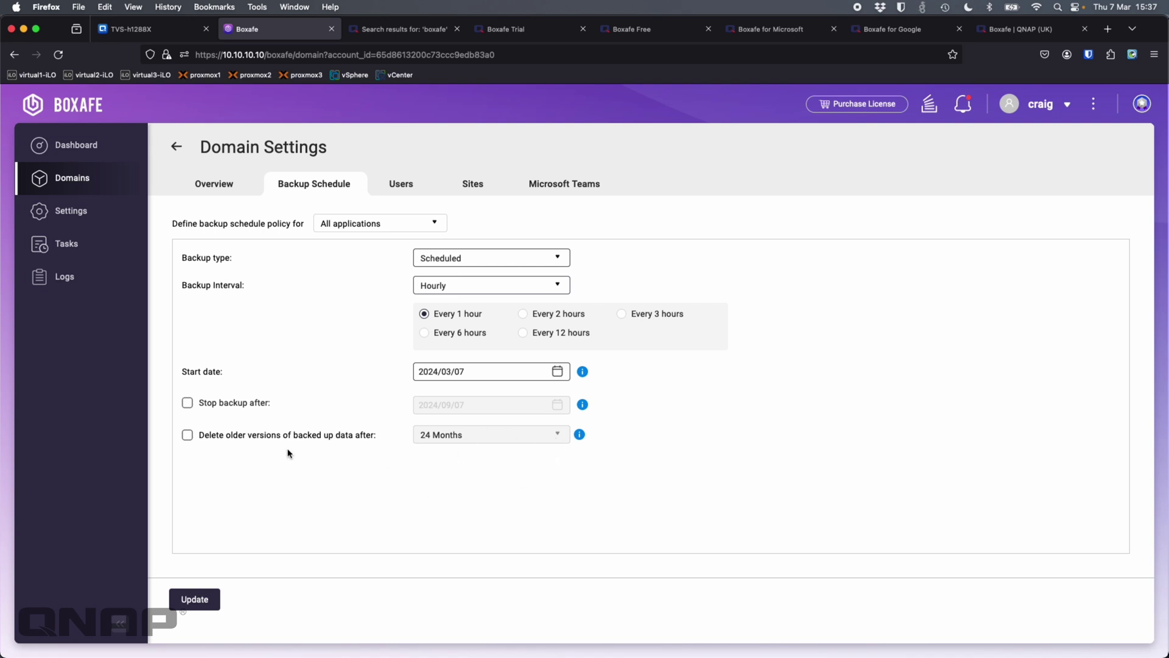
{"action": "left_click", "coordinate": [190, 440]}
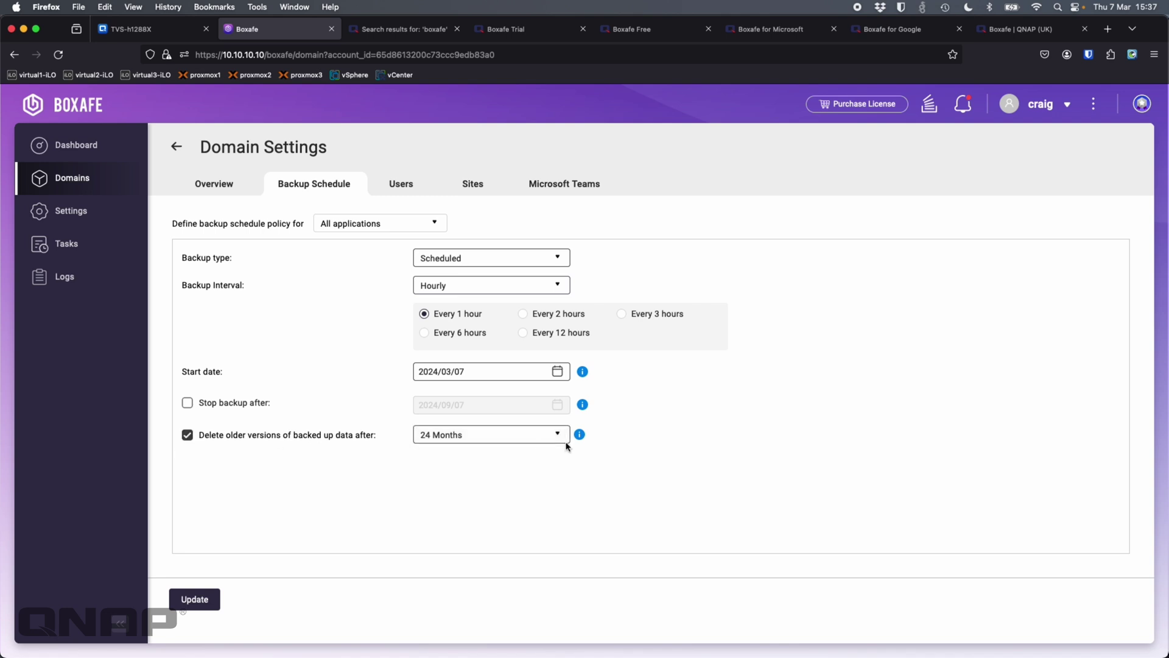
{"action": "left_click", "coordinate": [556, 435]}
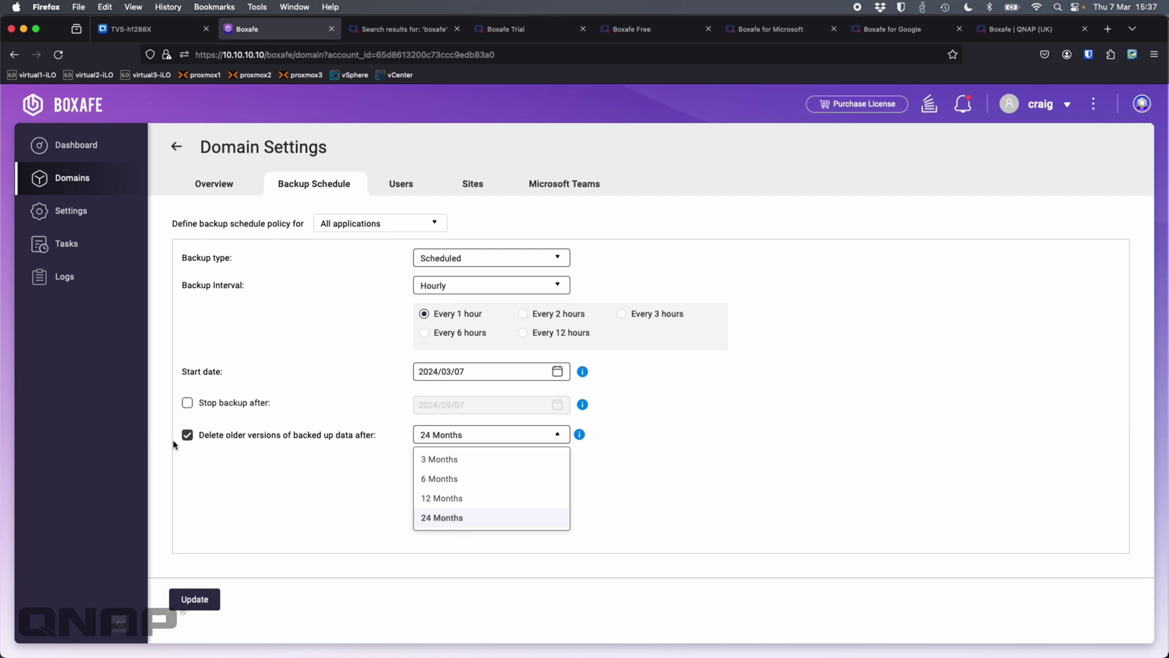
{"action": "left_click", "coordinate": [396, 181]}
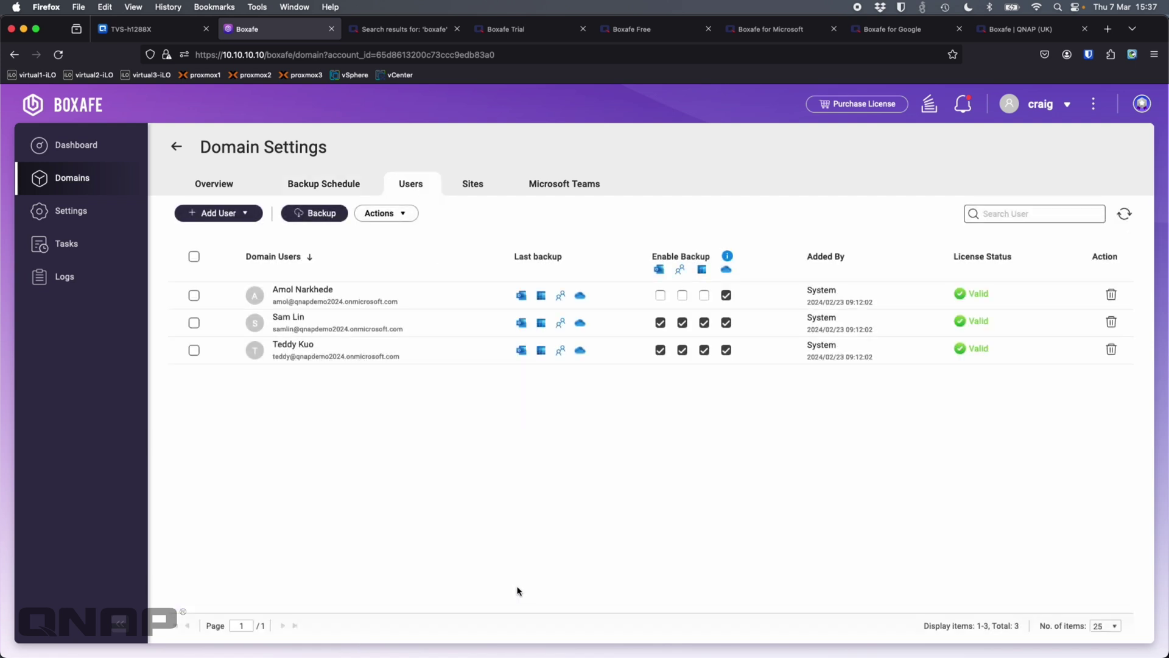
- Enable email, contacts and calendar backup for the first user
{"action": "left_click", "coordinate": [660, 296]}
{"action": "left_click", "coordinate": [682, 296]}
{"action": "left_click", "coordinate": [704, 295]}
- Confirm all 9 SharePoint sites and 4 Microsoft Teams have backup enabled, then return to Overview
{"action": "left_click", "coordinate": [476, 184]}
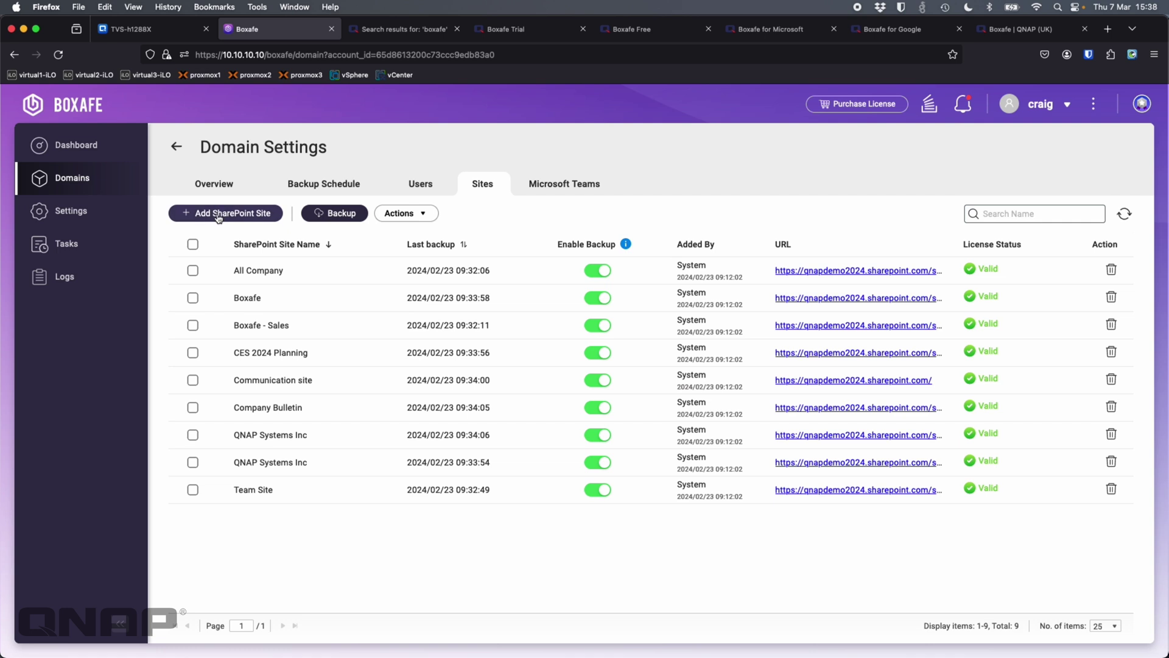
{"action": "left_click", "coordinate": [546, 187]}
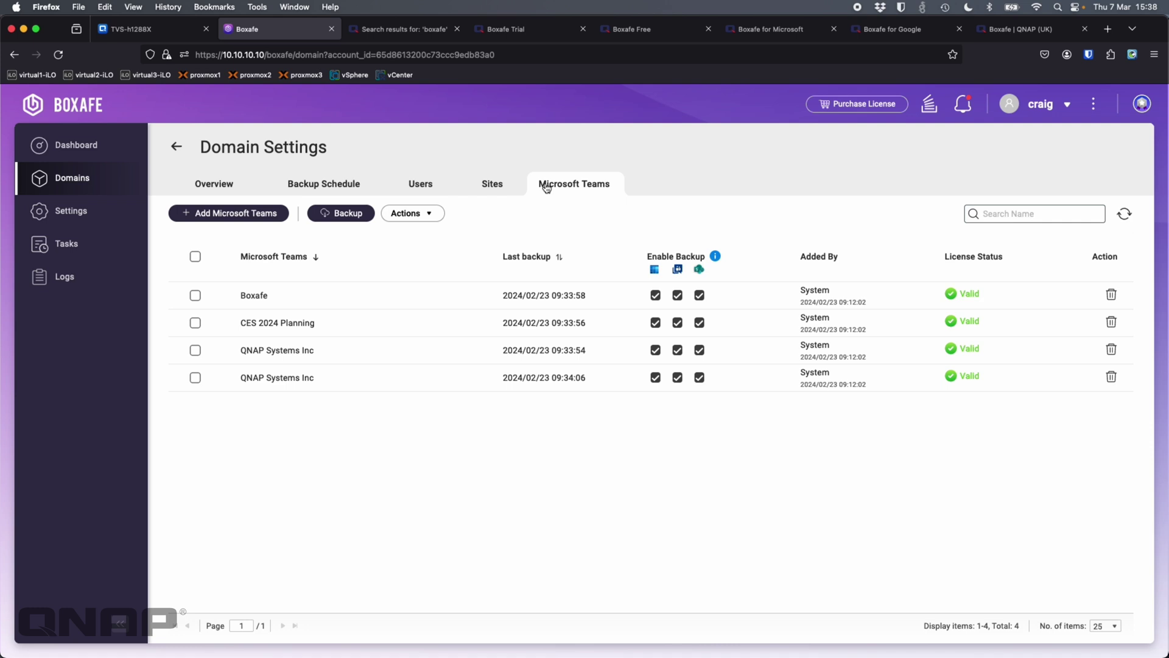
{"action": "left_click", "coordinate": [223, 186]}
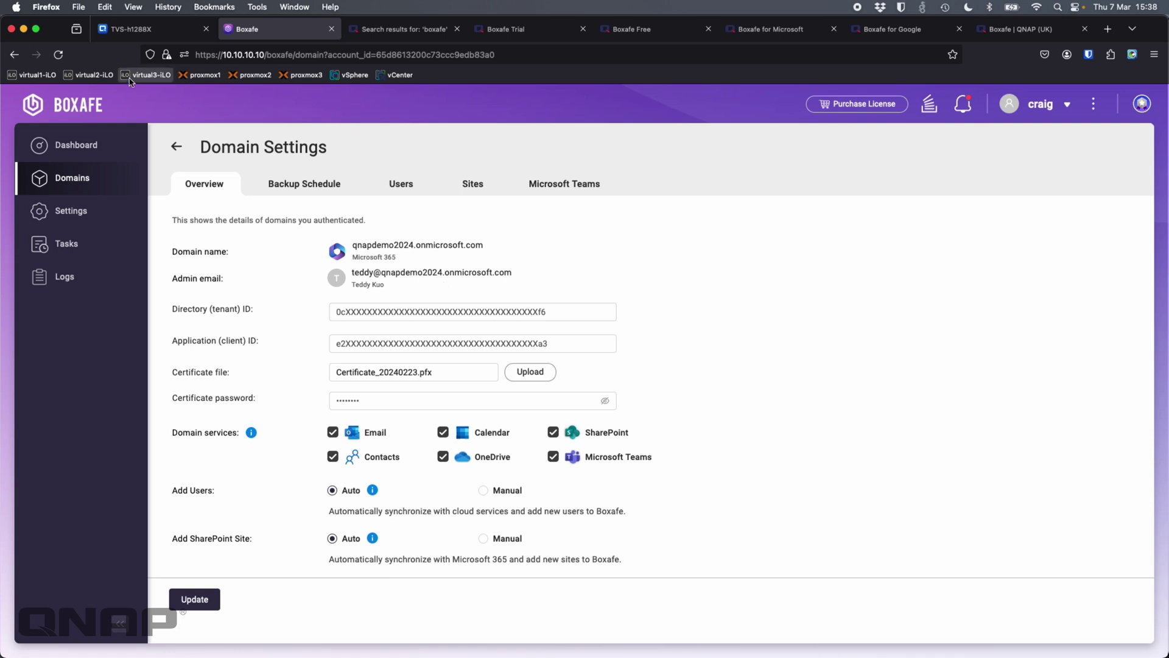
- Review the qnapdemo2024 domain's activity logs, then view the Dashboard's protection and data usage
{"action": "left_click", "coordinate": [176, 146]}
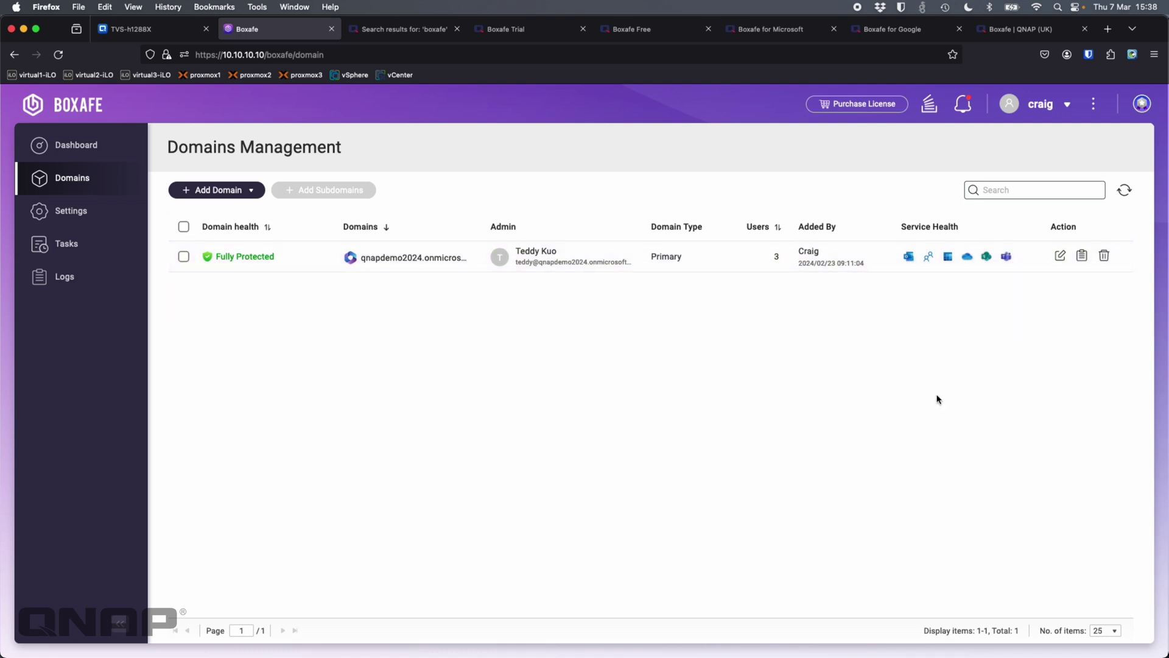
{"action": "left_click", "coordinate": [1082, 255]}
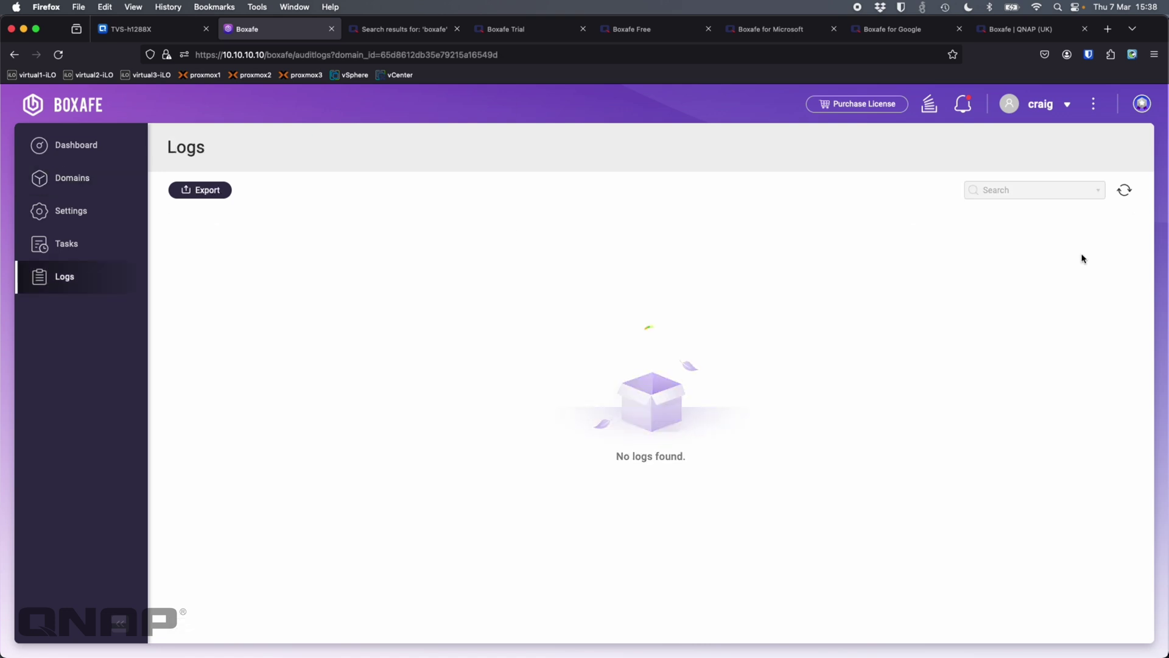
{"action": "scroll", "coordinate": [478, 514], "scroll_direction": "down", "scroll_amount": 5}
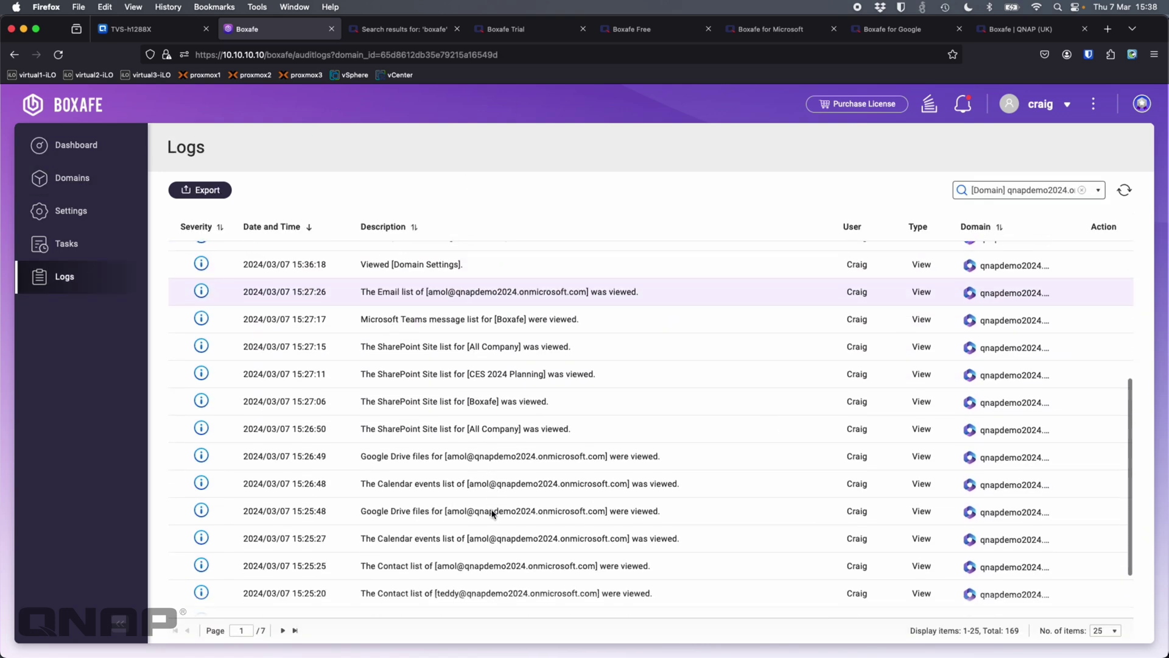
{"action": "scroll", "coordinate": [492, 514], "scroll_direction": "up", "scroll_amount": 4}
{"action": "scroll", "coordinate": [492, 514], "scroll_direction": "up", "scroll_amount": 1}
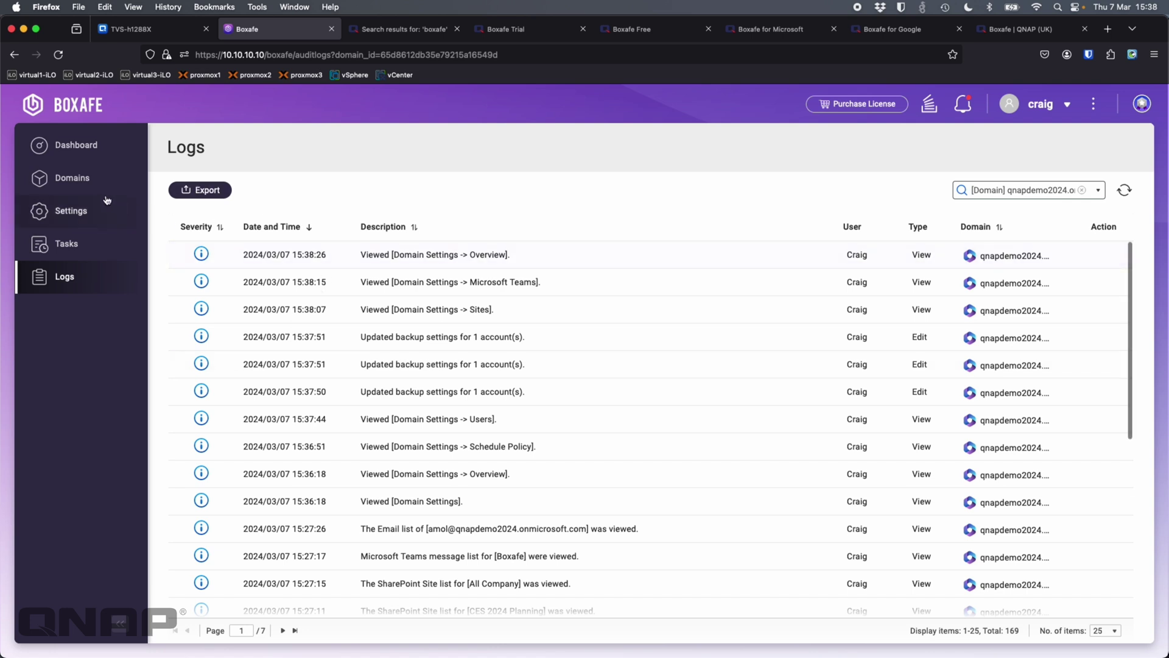
{"action": "left_click", "coordinate": [70, 147]}
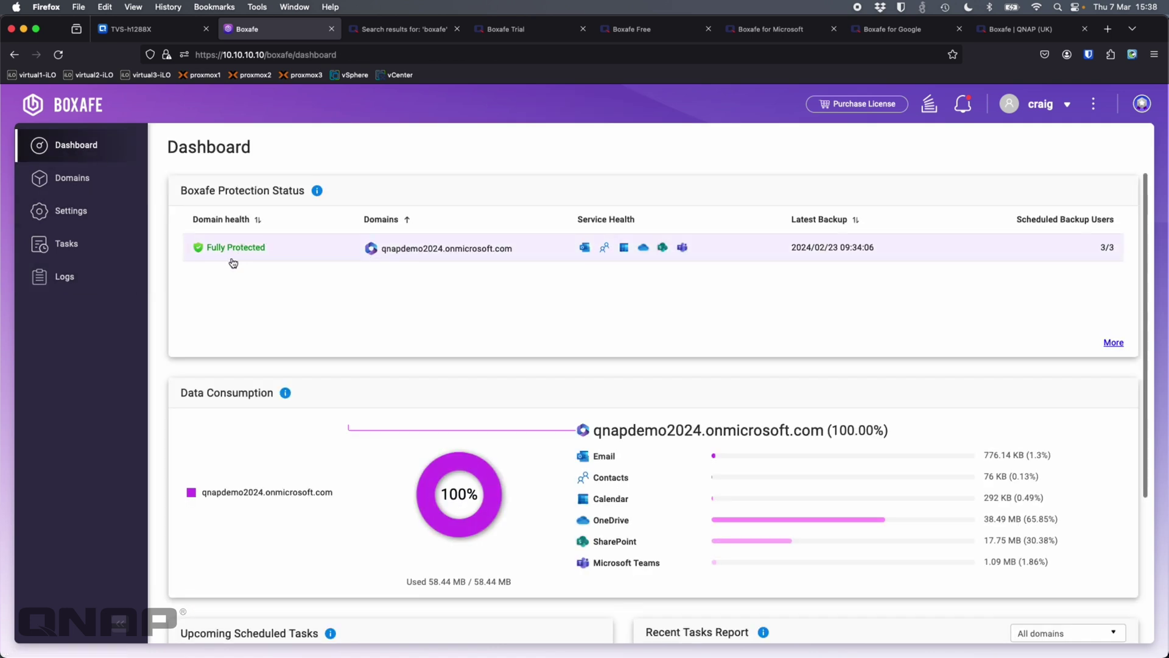
- Open the qnapdemo2024.onmicrosoft.com backup and preview the Postcard of the Day email, then close it
{"action": "left_click", "coordinate": [428, 249]}
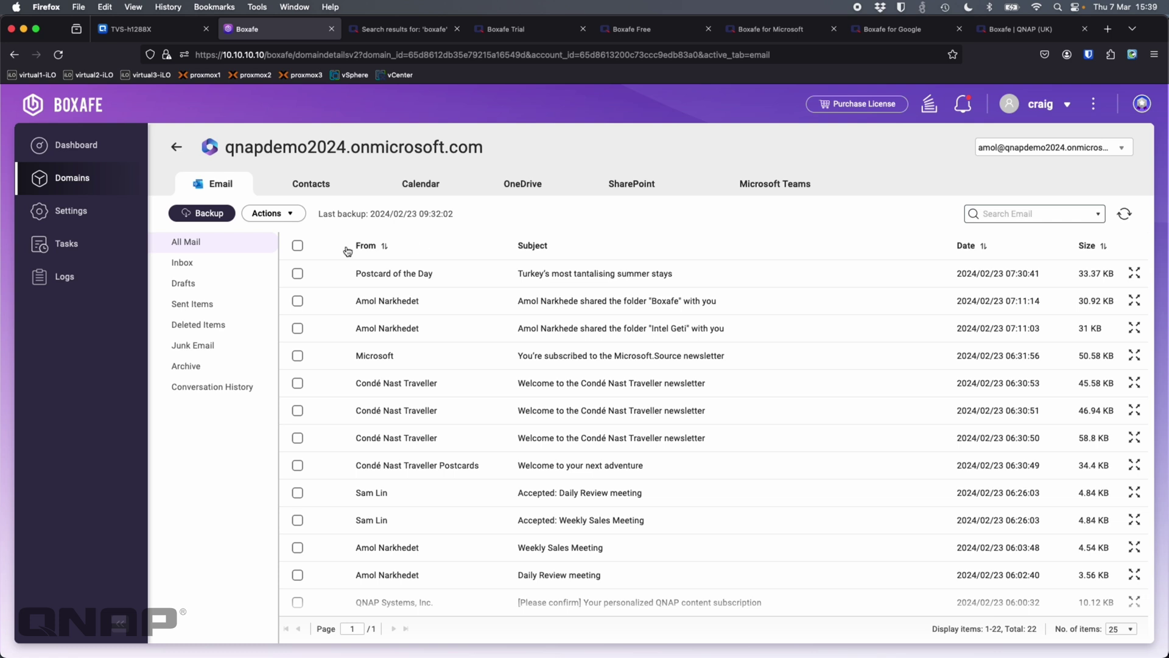
{"action": "left_click", "coordinate": [421, 269]}
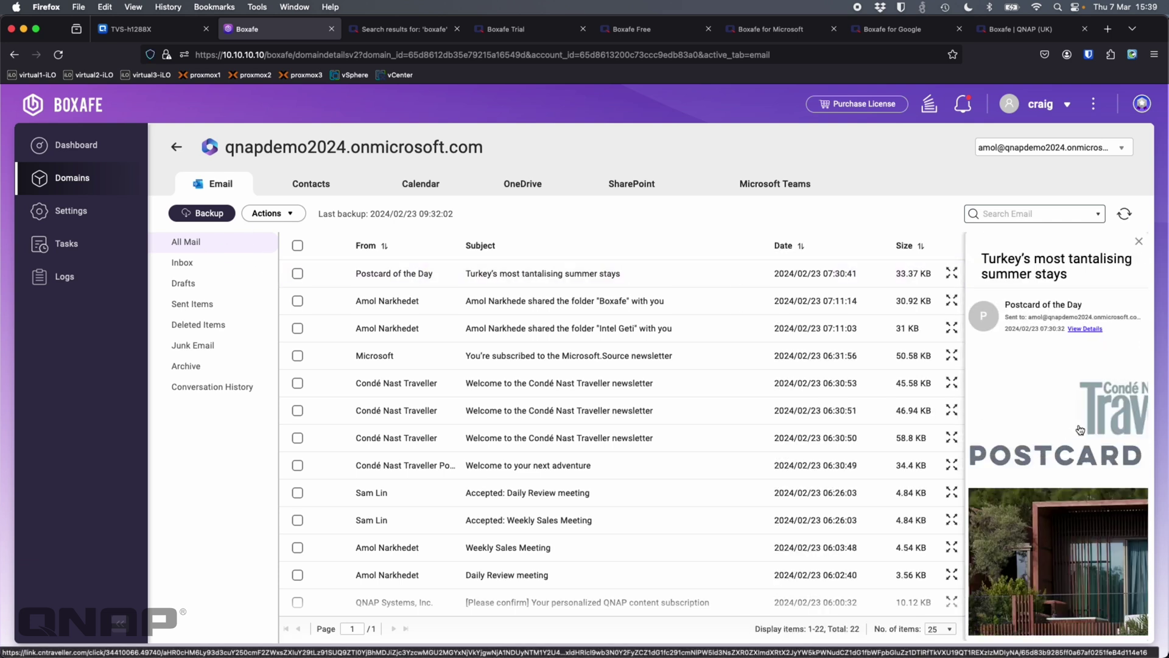
{"action": "scroll", "coordinate": [1078, 428], "scroll_direction": "down", "scroll_amount": 10}
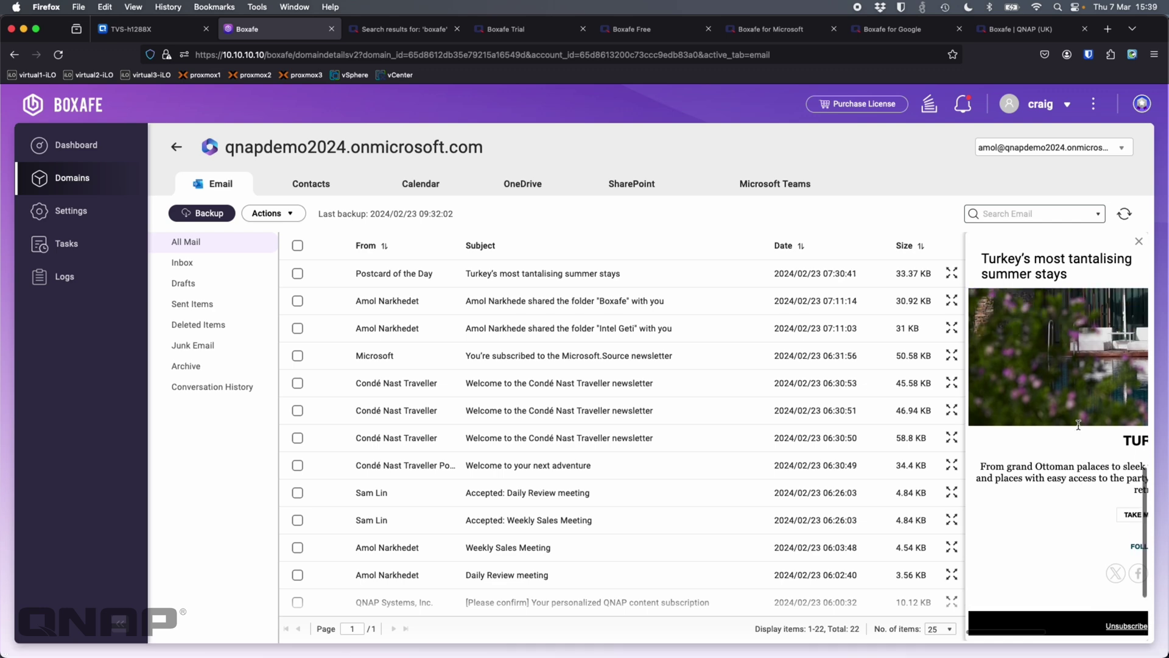
{"action": "scroll", "coordinate": [1059, 430], "scroll_direction": "up", "scroll_amount": 2}
{"action": "scroll", "coordinate": [1047, 431], "scroll_direction": "right", "scroll_amount": 5}
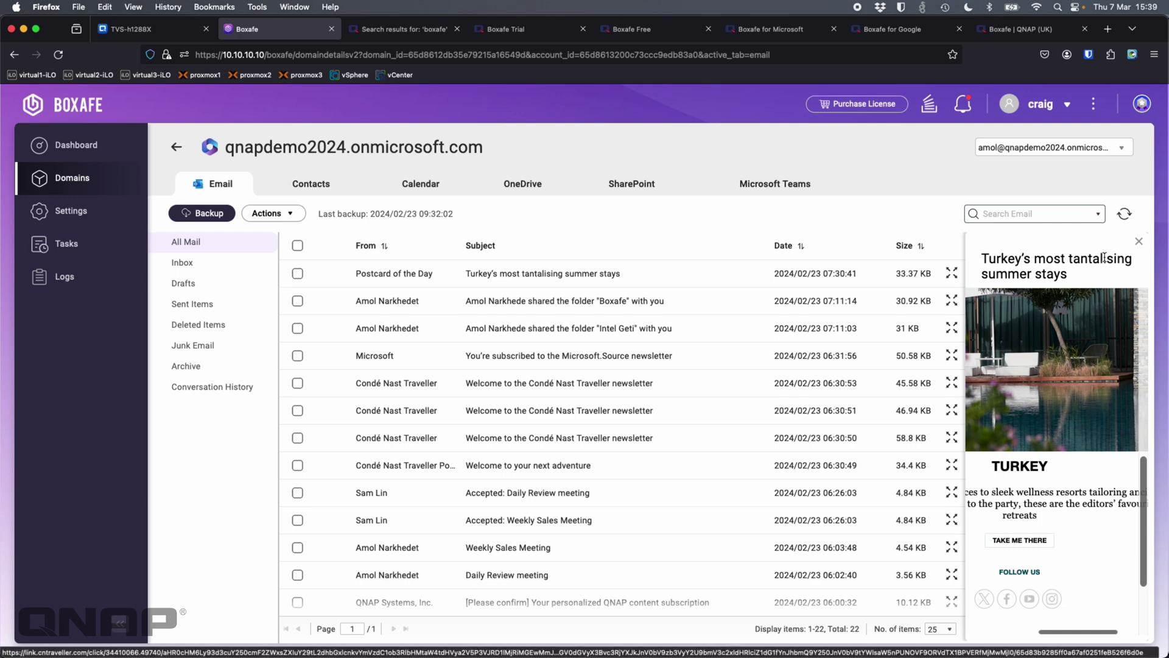
{"action": "left_click", "coordinate": [1136, 242]}
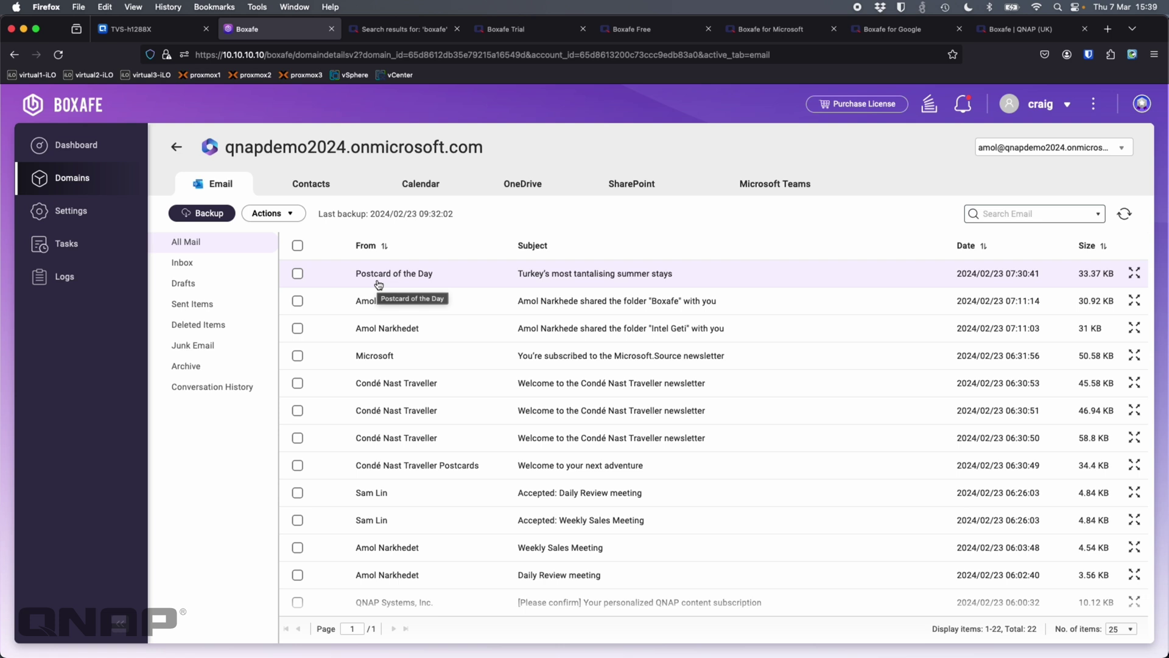
{"action": "left_click", "coordinate": [1029, 152]}
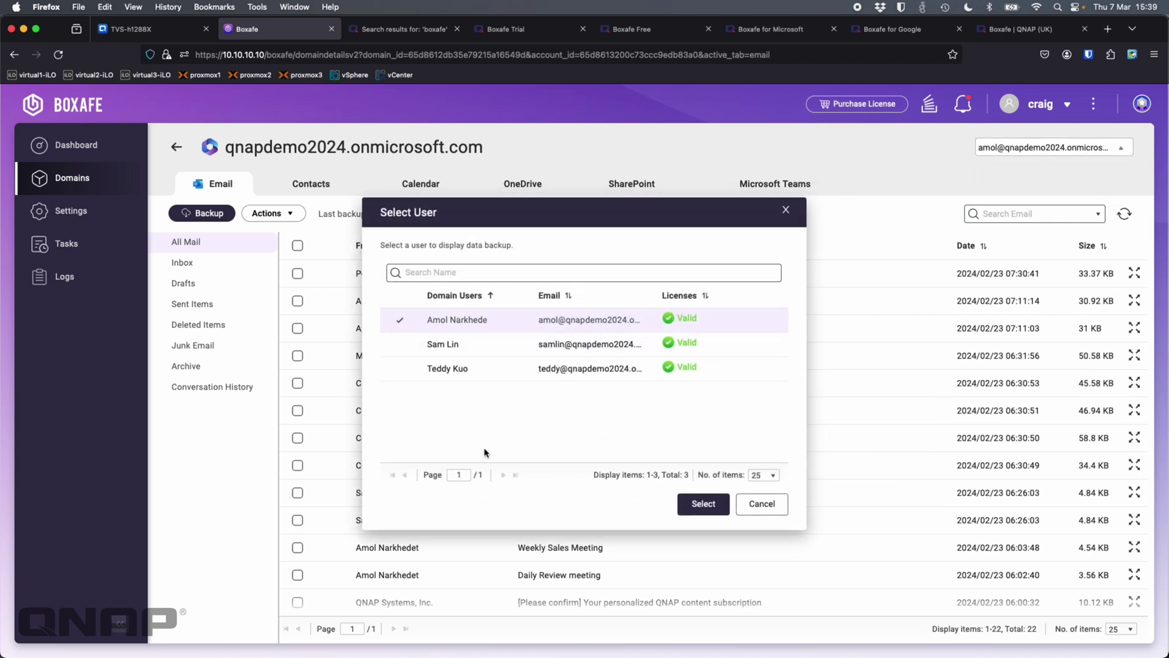
{"action": "left_click", "coordinate": [443, 344]}
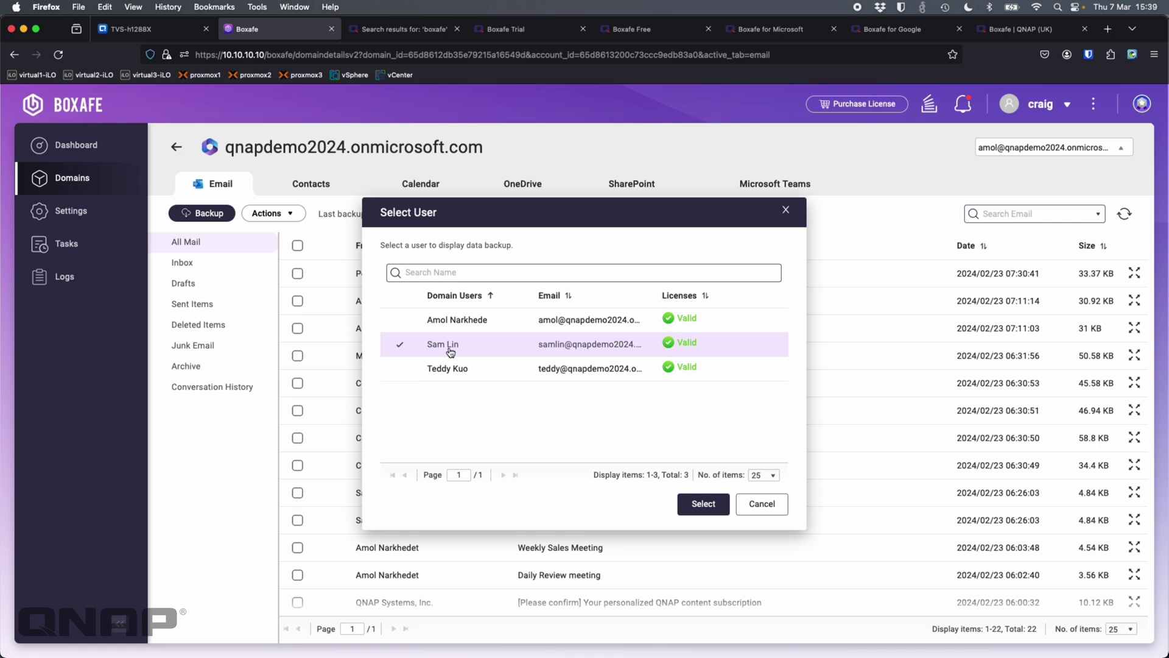
{"action": "left_click", "coordinate": [703, 505]}
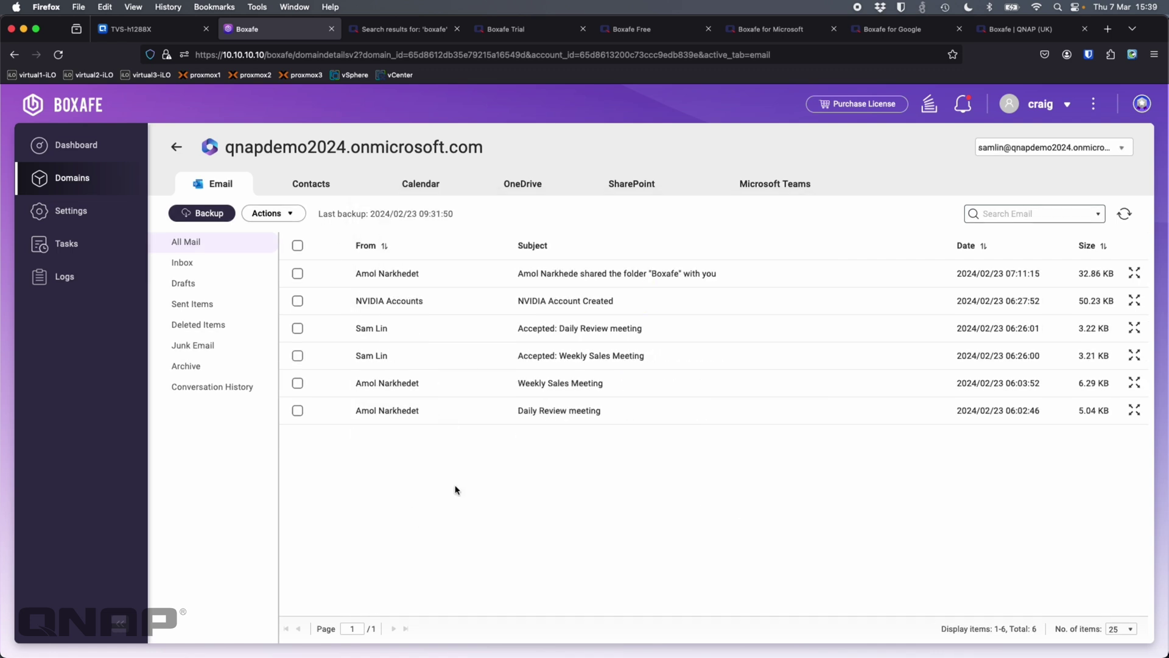
{"action": "left_click", "coordinate": [396, 303]}
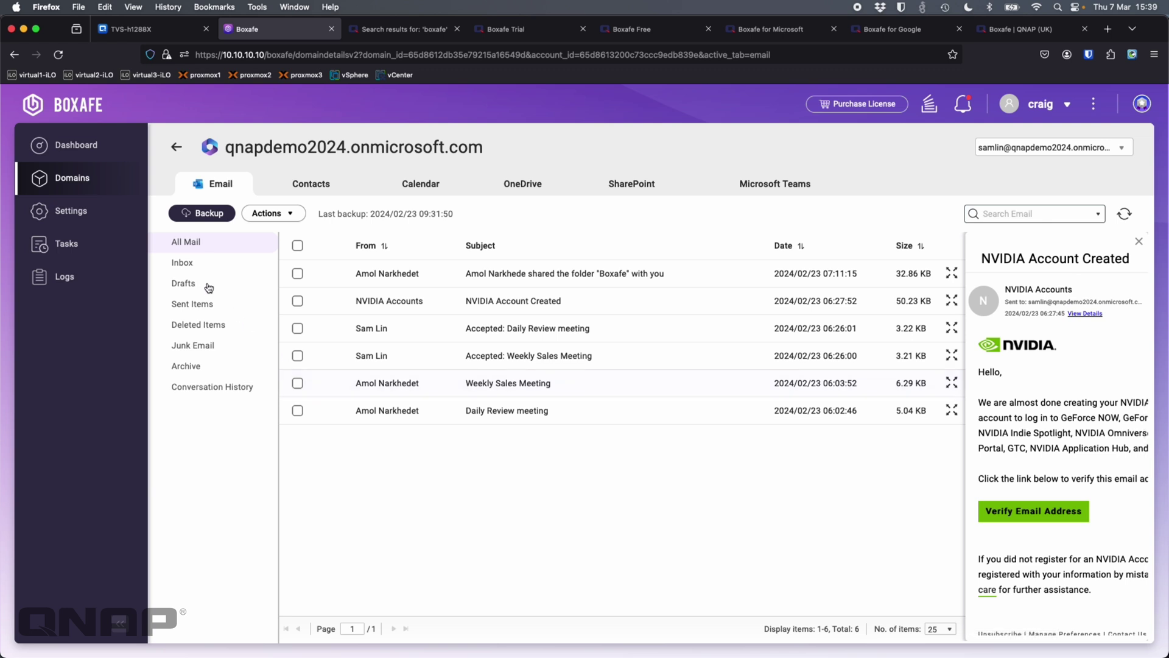
{"action": "left_click", "coordinate": [1097, 146]}
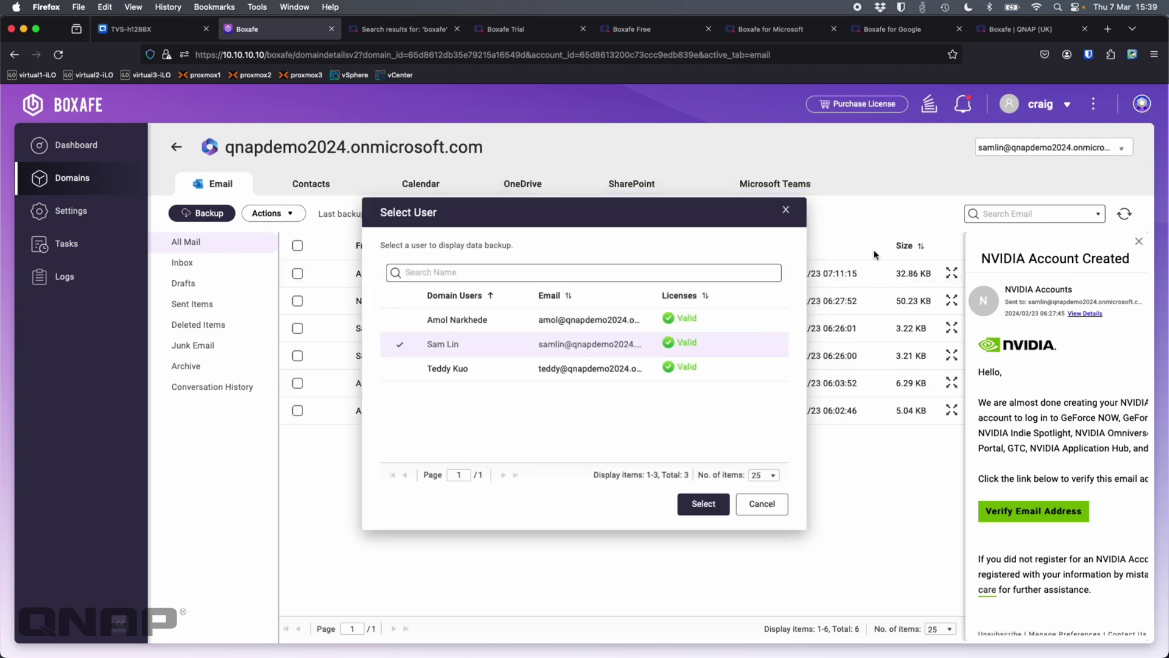
{"action": "left_click", "coordinate": [569, 369]}
{"action": "left_click", "coordinate": [703, 504]}
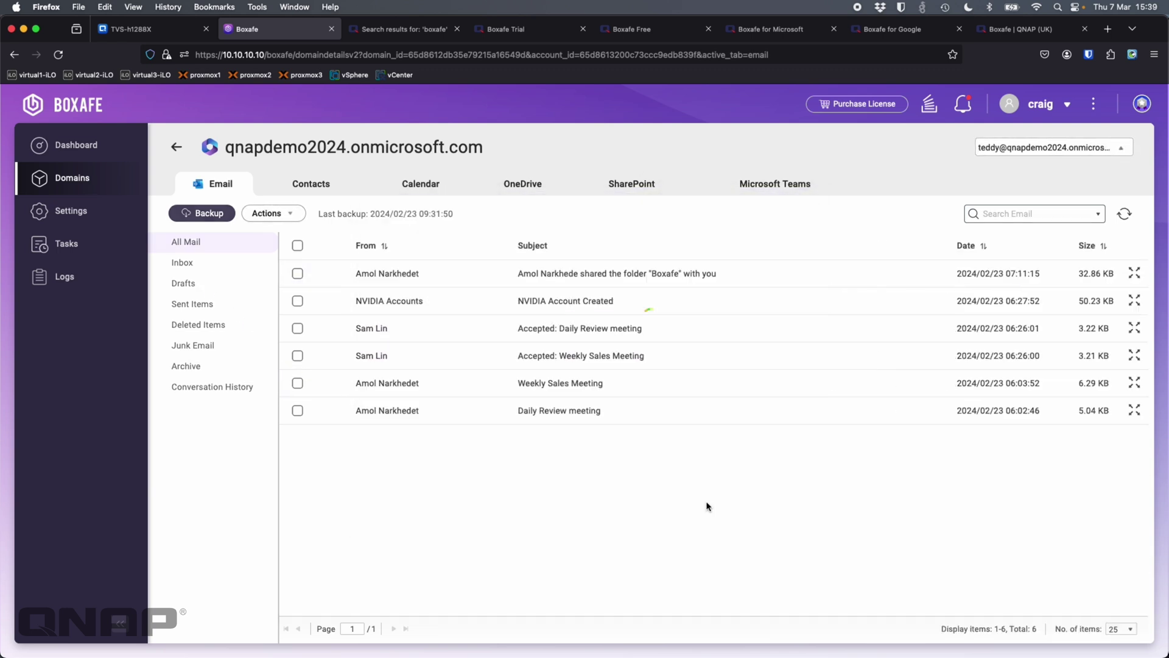
{"action": "left_click", "coordinate": [399, 307]}
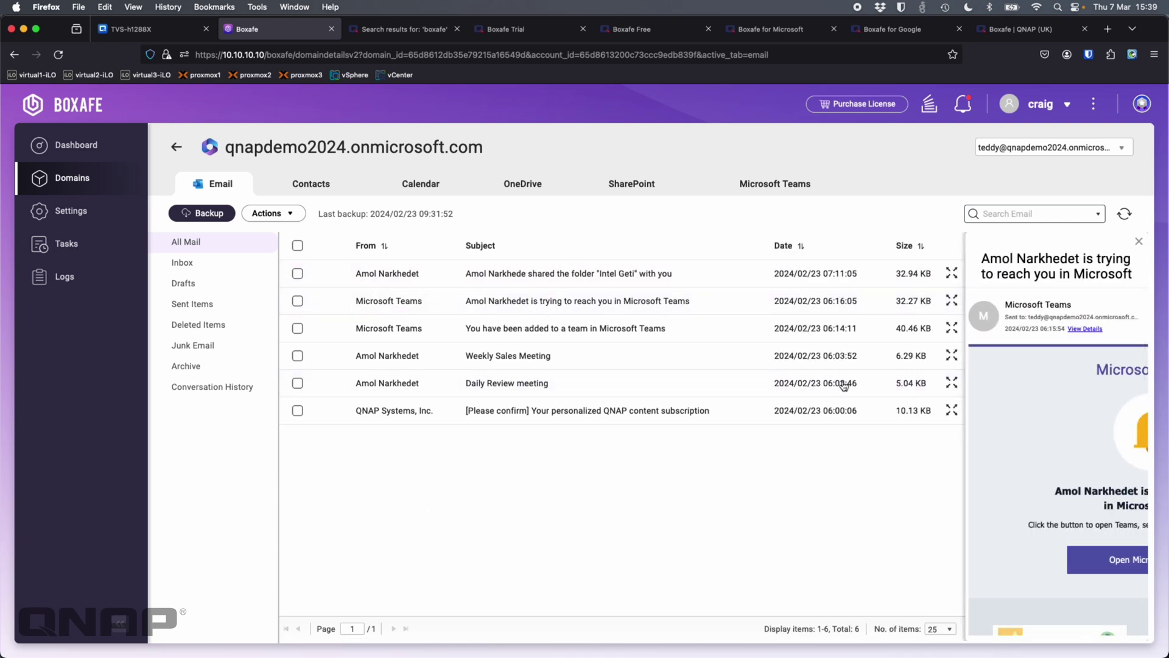
{"action": "left_click", "coordinate": [1139, 241]}
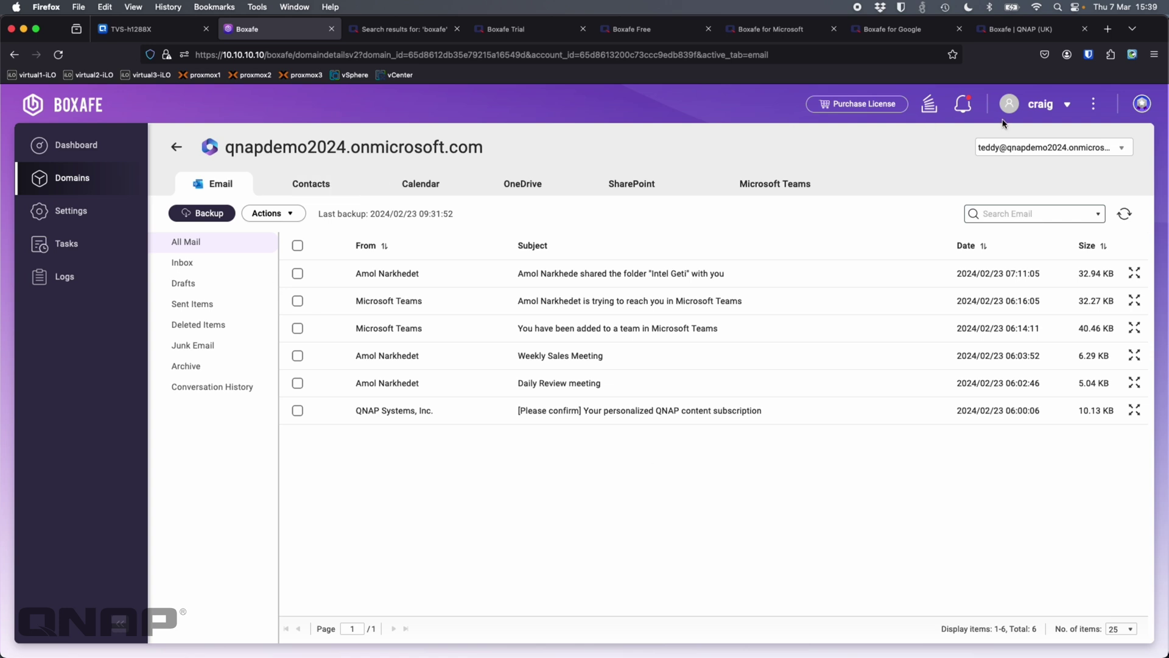
{"action": "left_click", "coordinate": [1006, 149]}
{"action": "left_click", "coordinate": [520, 320]}
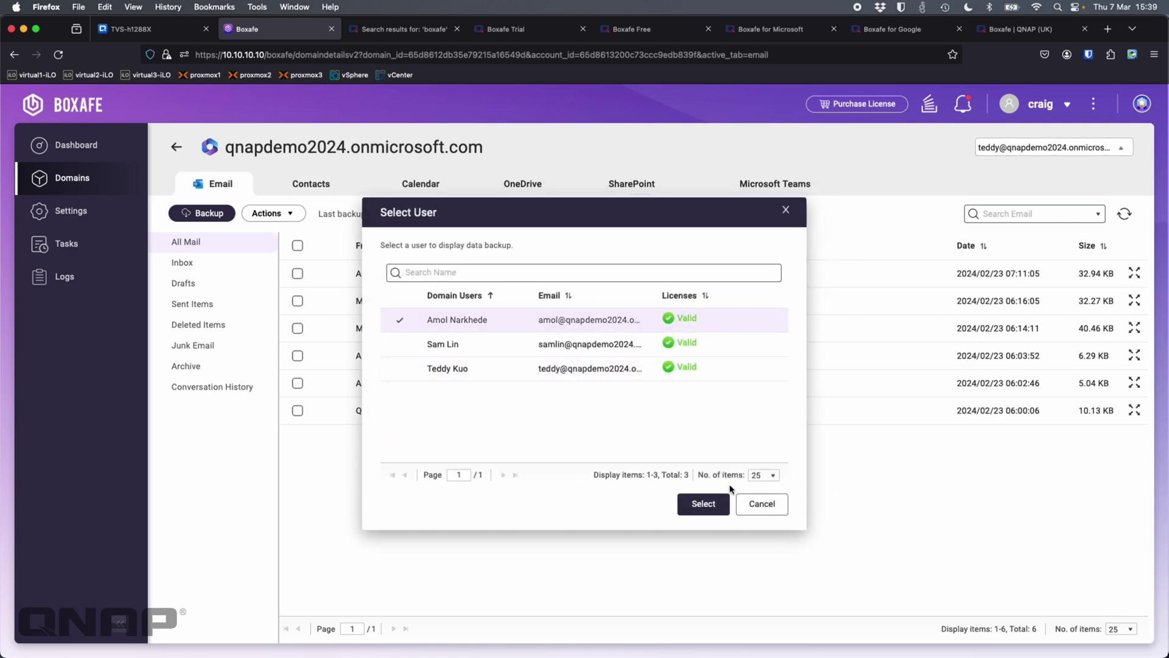
{"action": "left_click", "coordinate": [703, 503]}
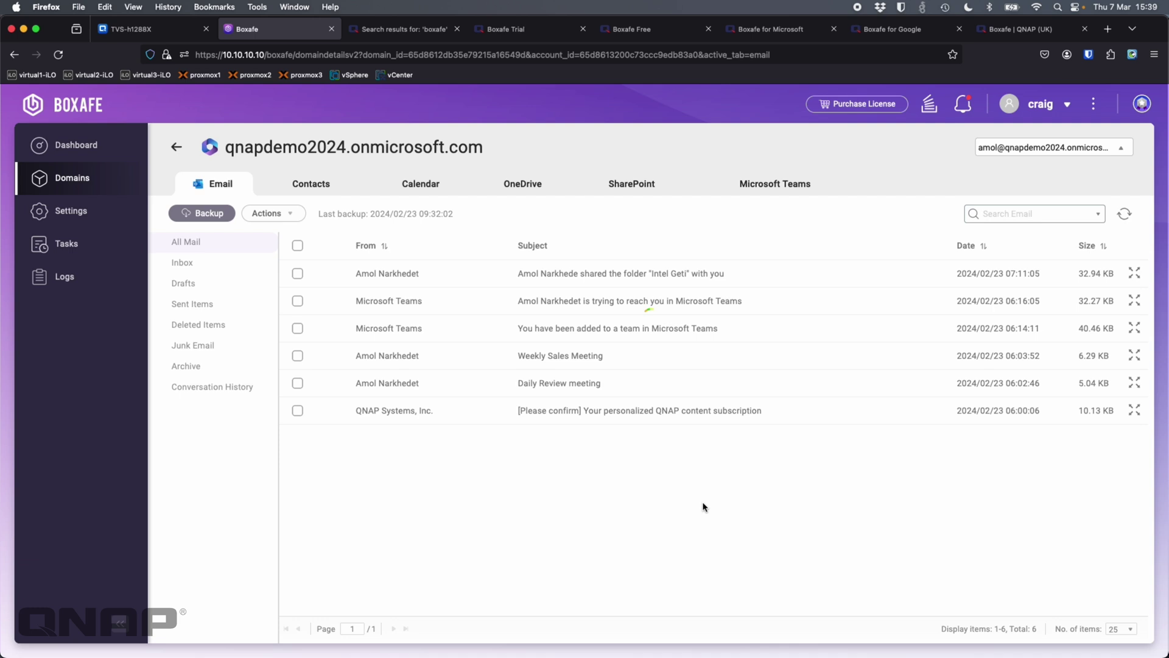
- View the user's backed-up contacts, keeping the currently selected user
{"action": "left_click", "coordinate": [299, 186]}
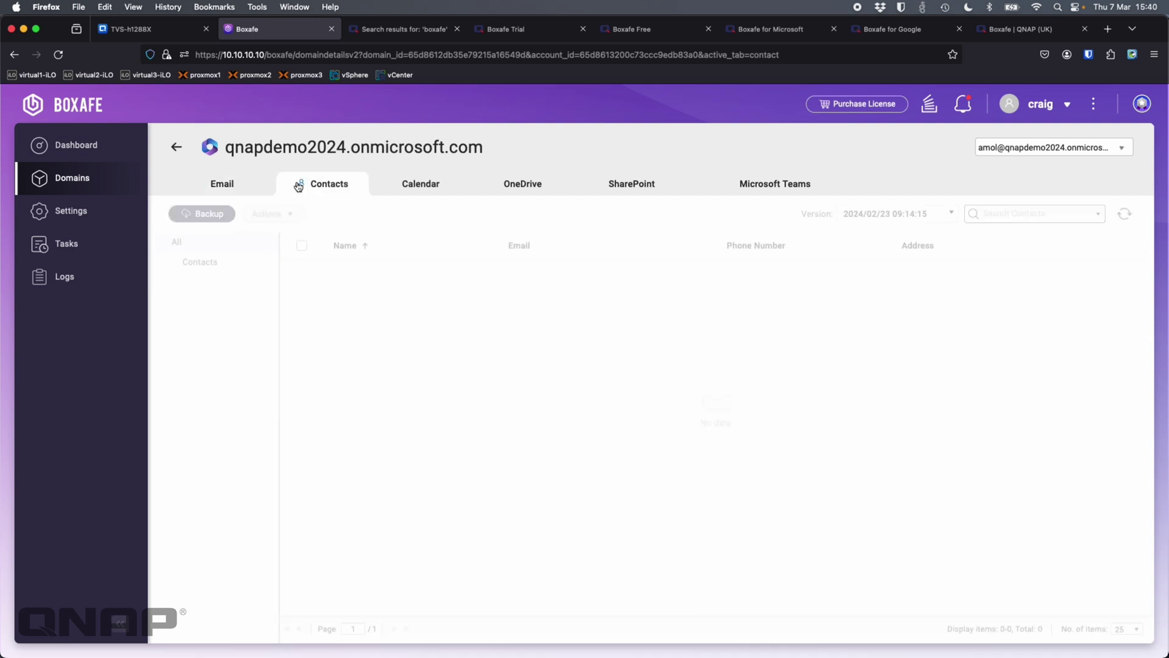
{"action": "left_click", "coordinate": [1025, 150]}
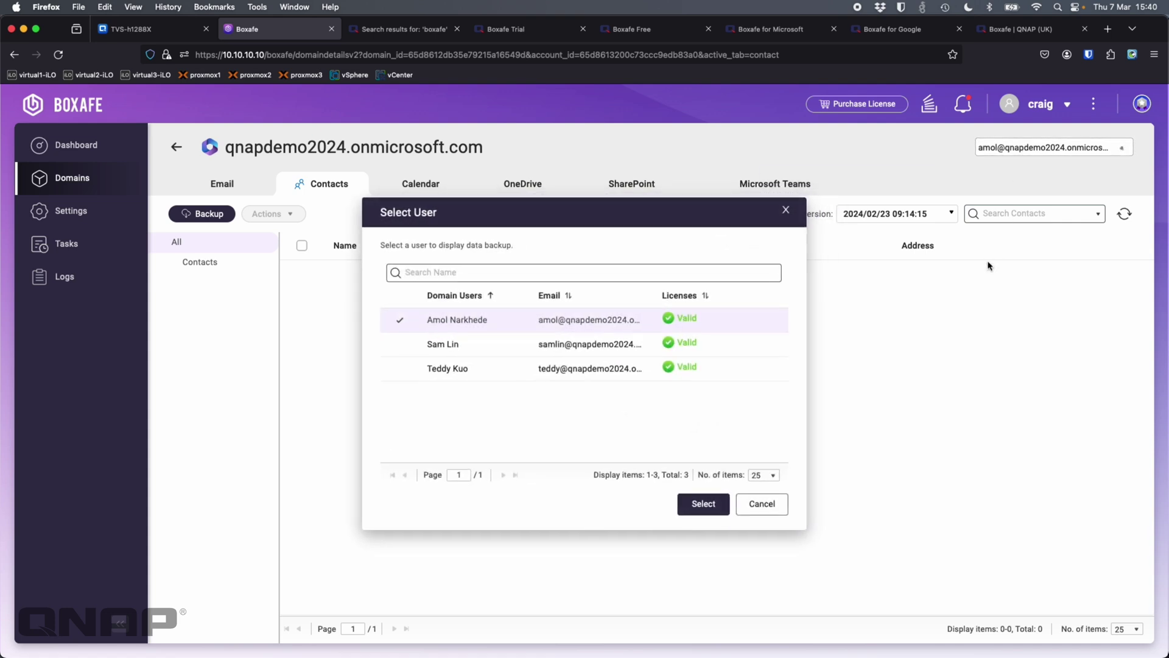
{"action": "left_click", "coordinate": [771, 501]}
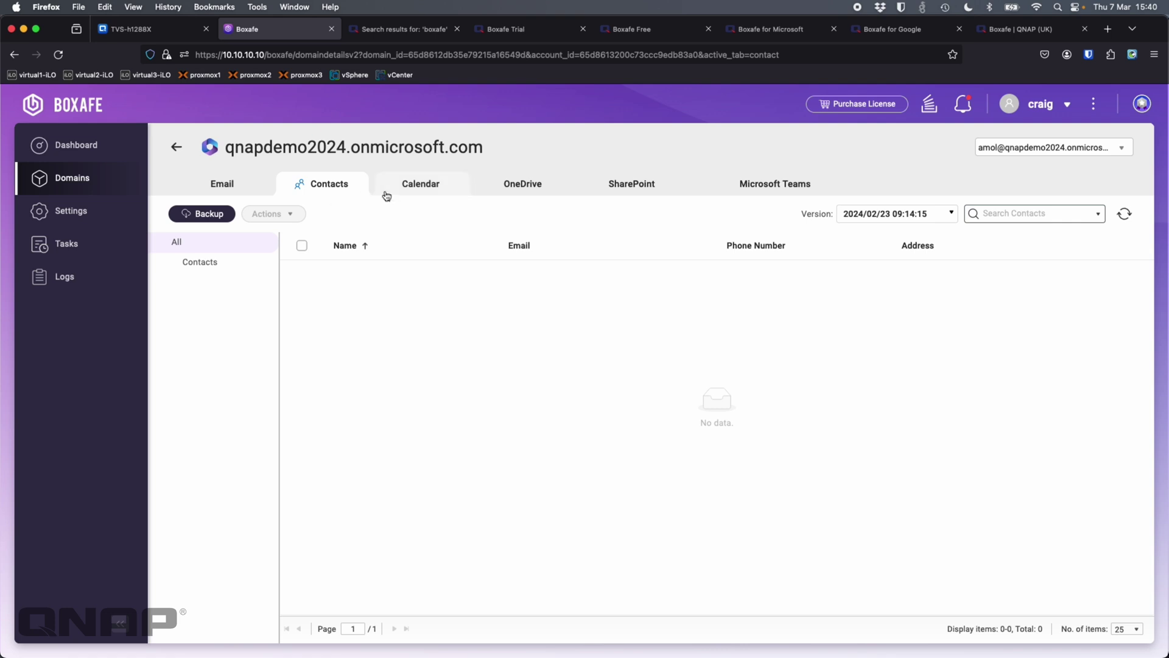
- Show the United States holidays calendar, then open the fruits folder in the OneDrive backup
{"action": "left_click", "coordinate": [421, 193]}
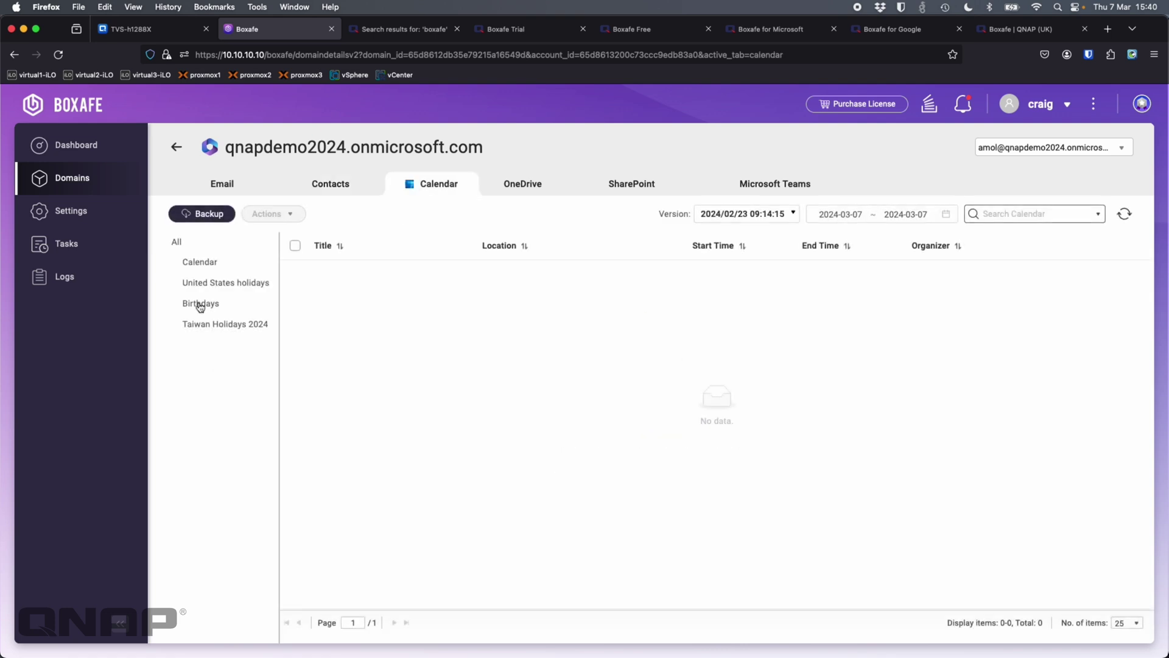
{"action": "left_click", "coordinate": [232, 269]}
{"action": "left_click", "coordinate": [216, 285]}
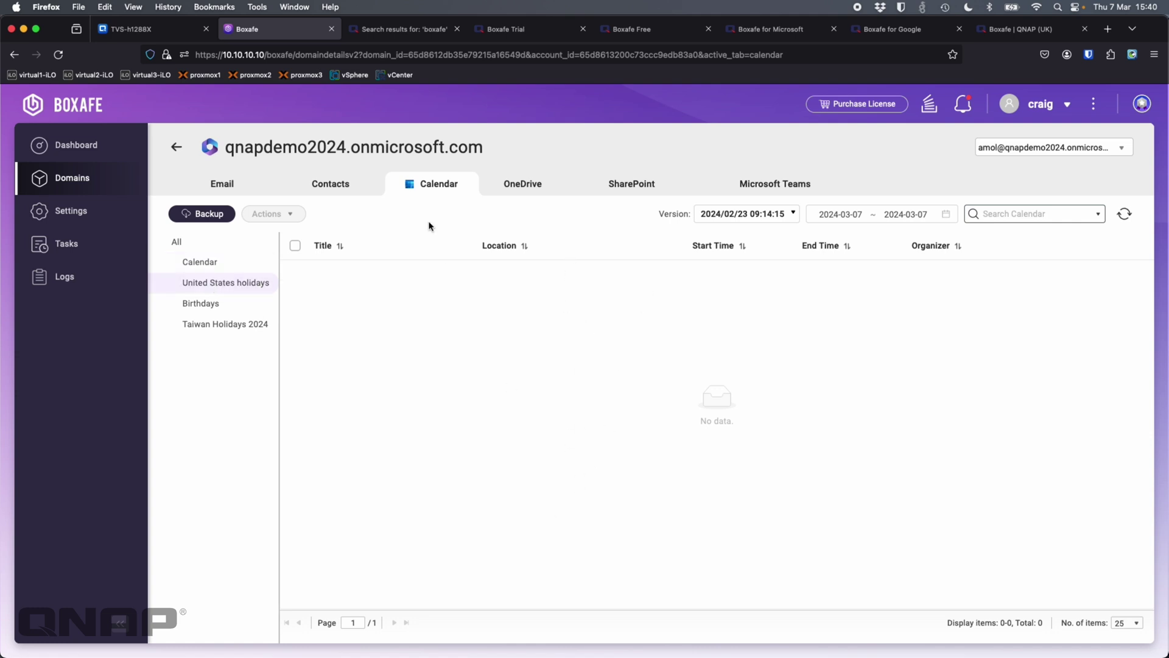
{"action": "left_click", "coordinate": [537, 183]}
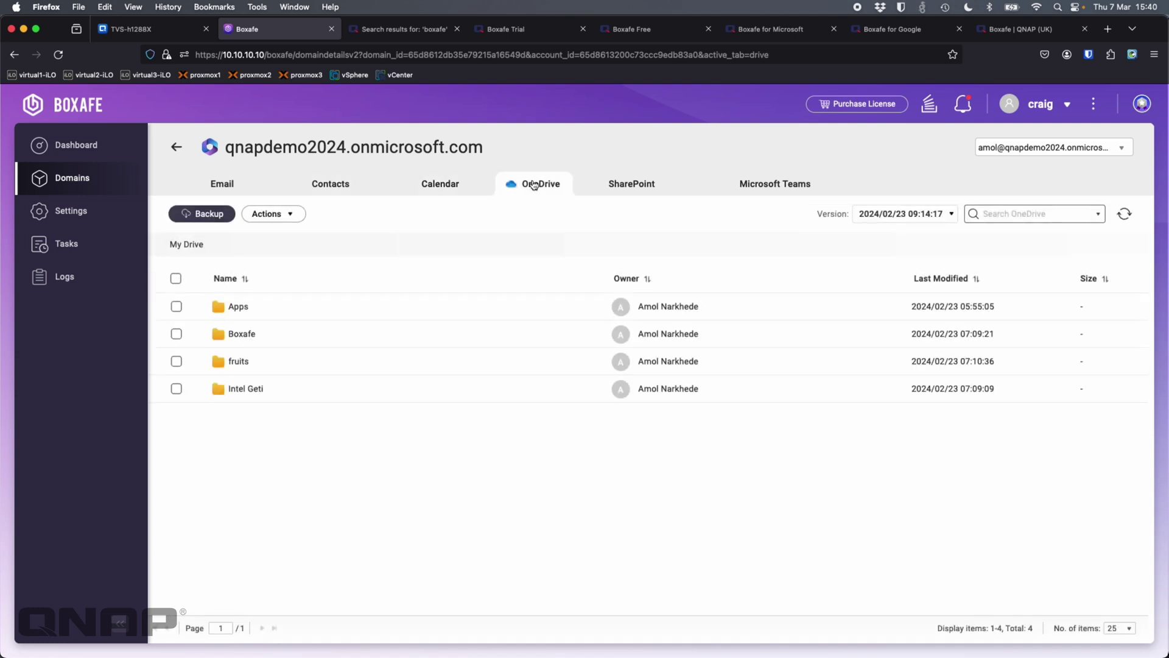
{"action": "left_click", "coordinate": [239, 361]}
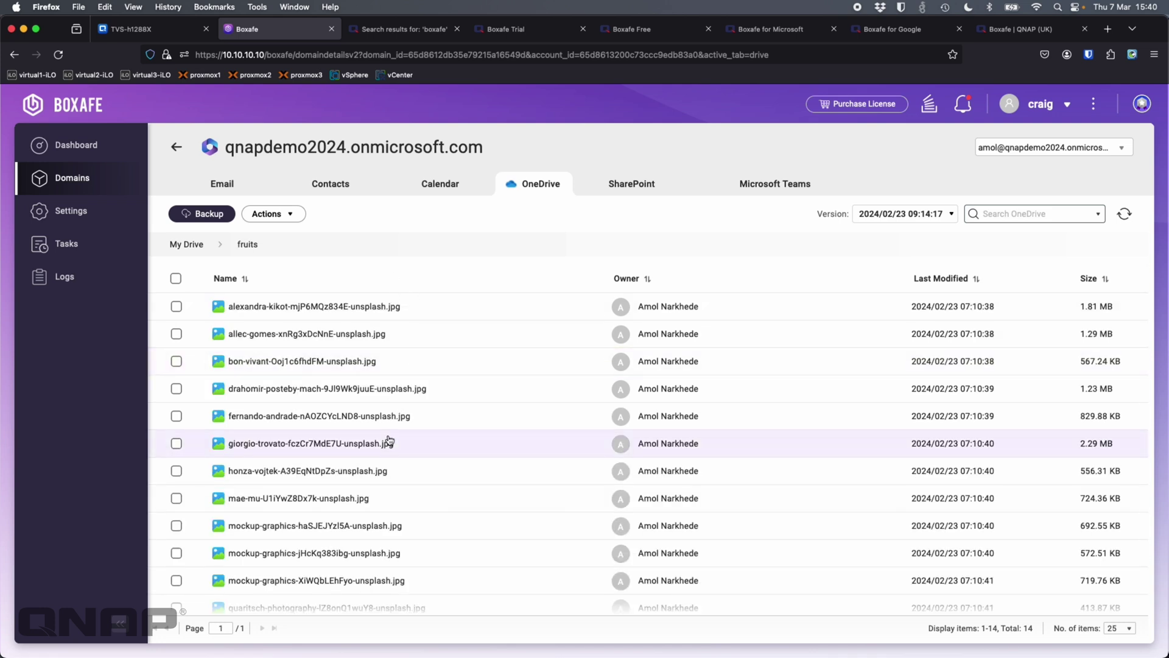
- Check the backed-up versions of allec-gomes-xnRg3xDcNnE-unsplash.jpg, then return to My Drive and list the domain users
{"action": "scroll", "coordinate": [389, 439], "scroll_direction": "down", "scroll_amount": 2}
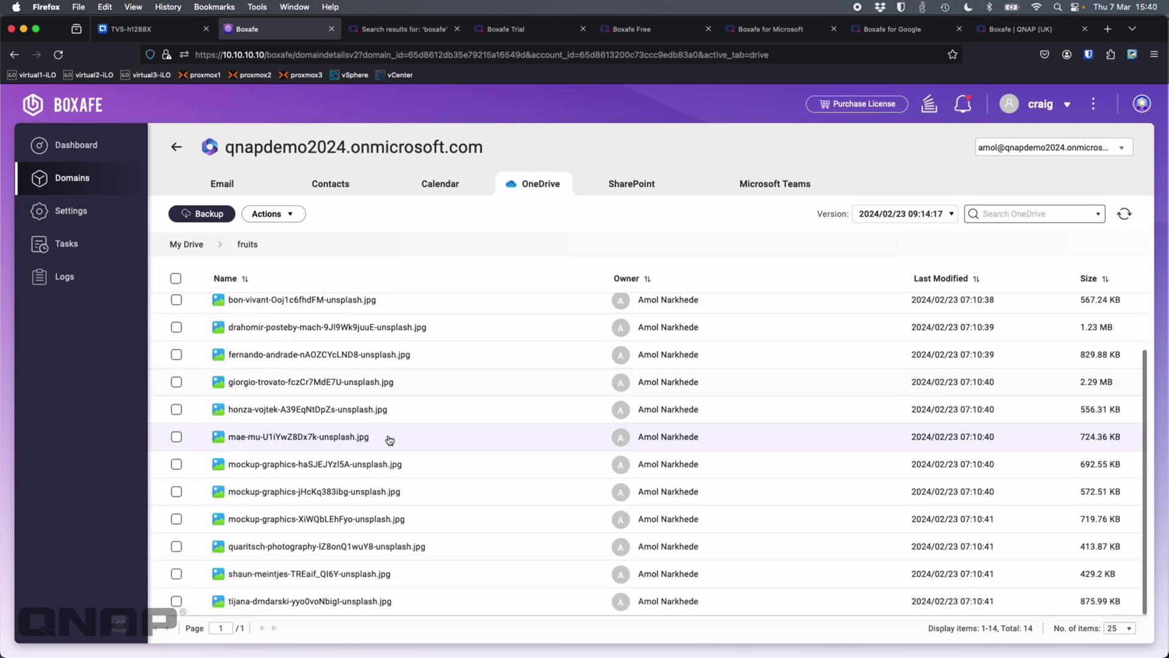
{"action": "scroll", "coordinate": [391, 439], "scroll_direction": "up", "scroll_amount": 2}
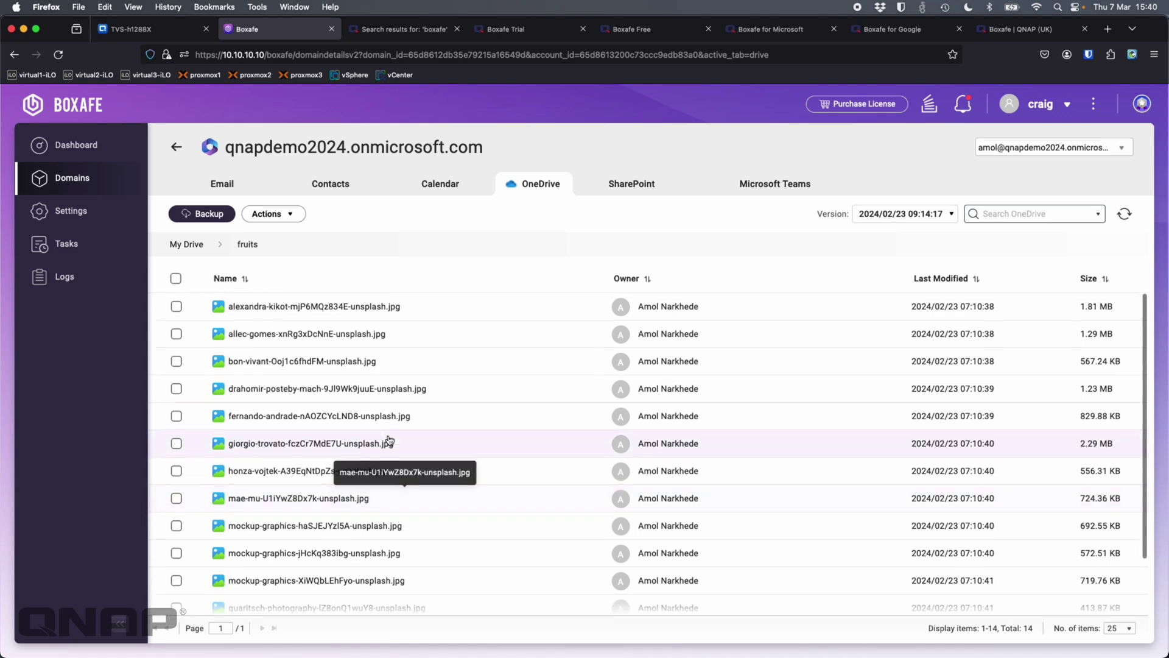
{"action": "left_click", "coordinate": [310, 339]}
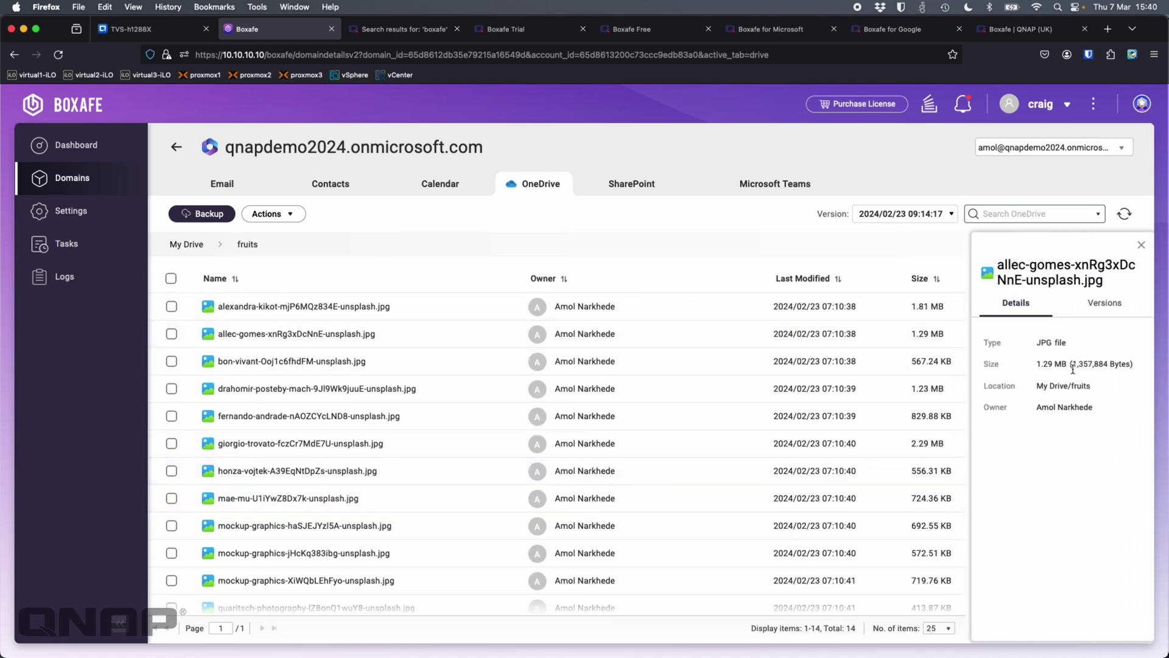
{"action": "left_click", "coordinate": [1105, 308]}
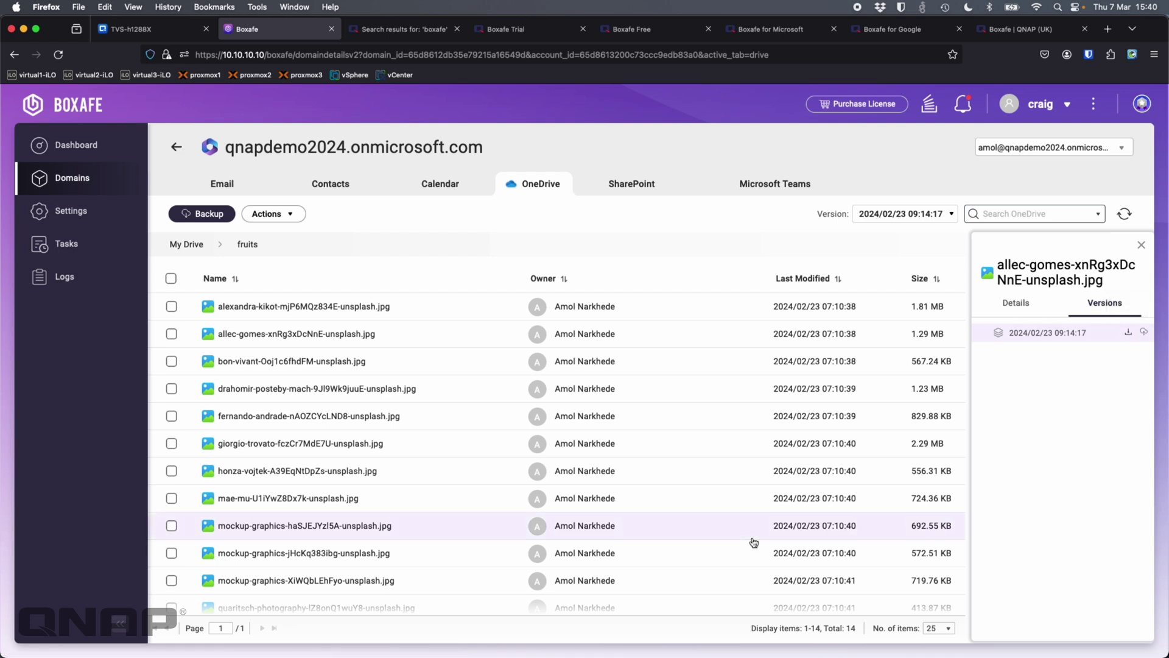
{"action": "left_click", "coordinate": [372, 291]}
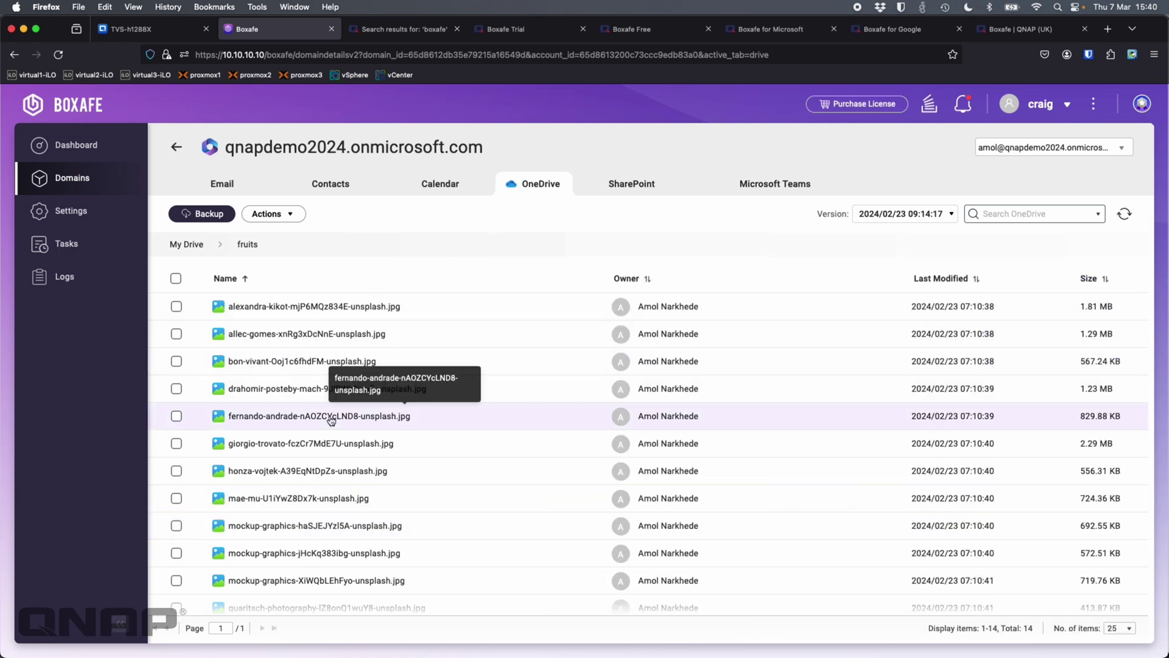
{"action": "left_click", "coordinate": [184, 244]}
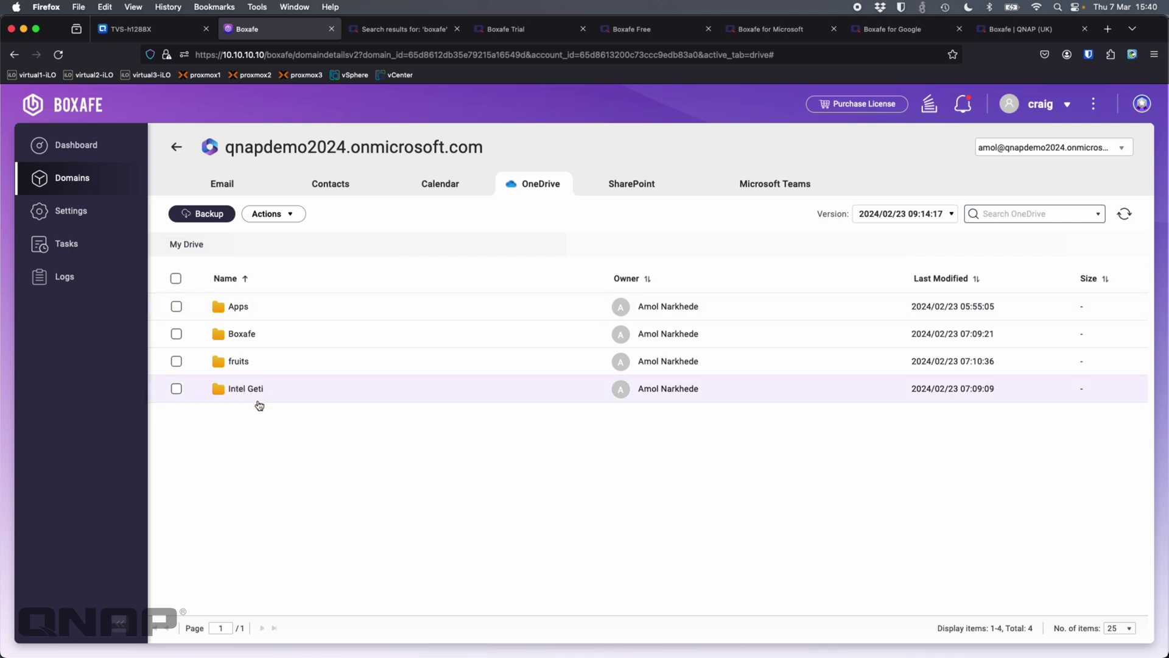
{"action": "left_click", "coordinate": [971, 157]}
{"action": "left_click", "coordinate": [480, 351]}
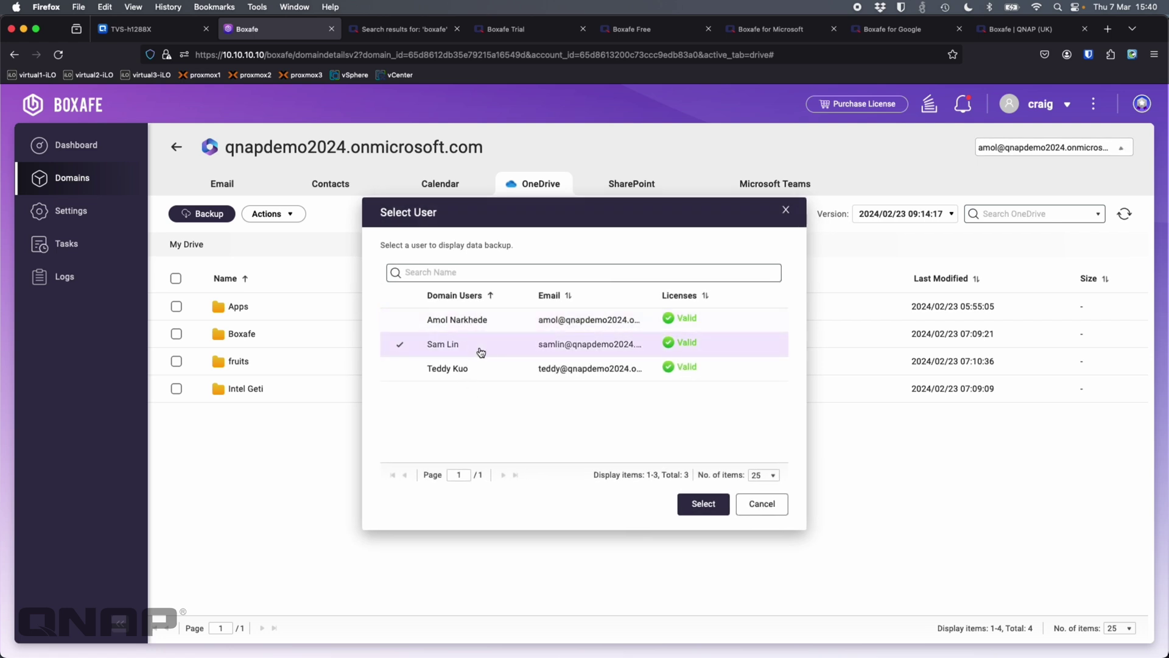
{"action": "left_click", "coordinate": [702, 504]}
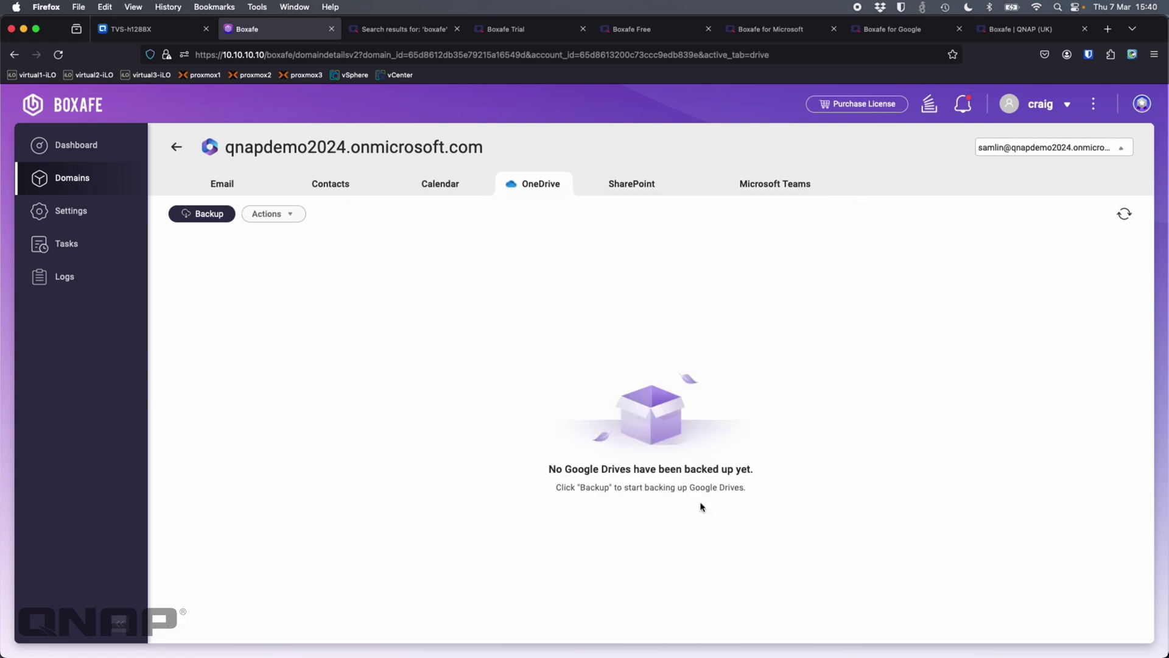
{"action": "left_click", "coordinate": [1039, 157]}
{"action": "left_click", "coordinate": [487, 369]}
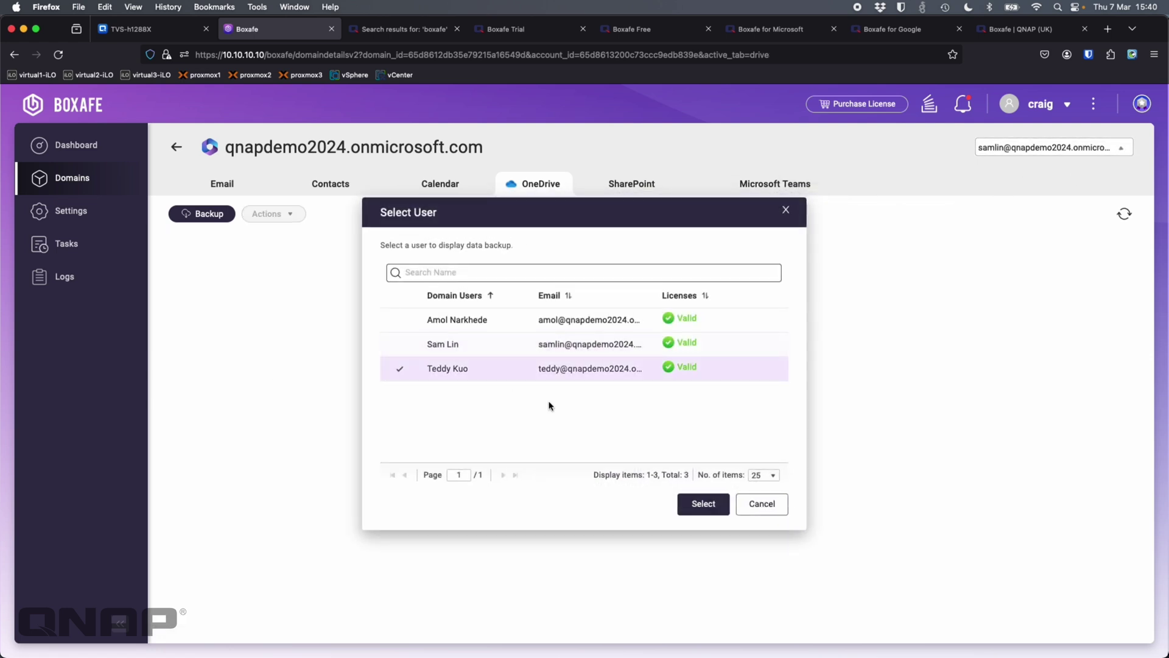
{"action": "left_click", "coordinate": [700, 506]}
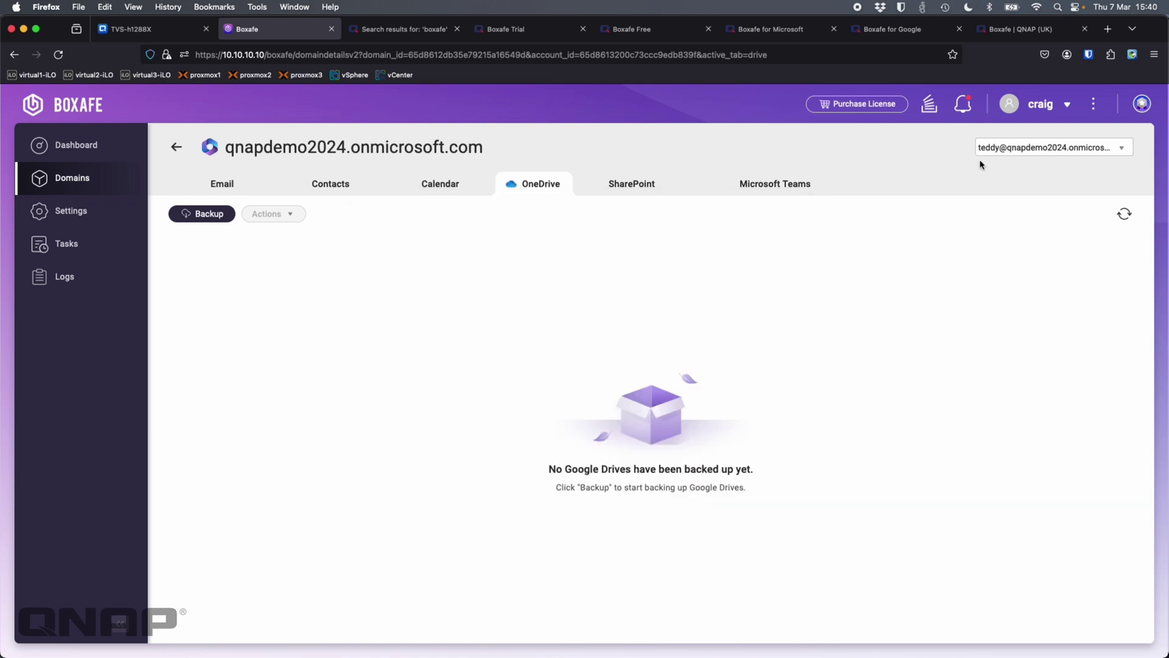
{"action": "left_click", "coordinate": [1033, 156]}
{"action": "left_click", "coordinate": [530, 324]}
{"action": "left_click", "coordinate": [709, 510]}
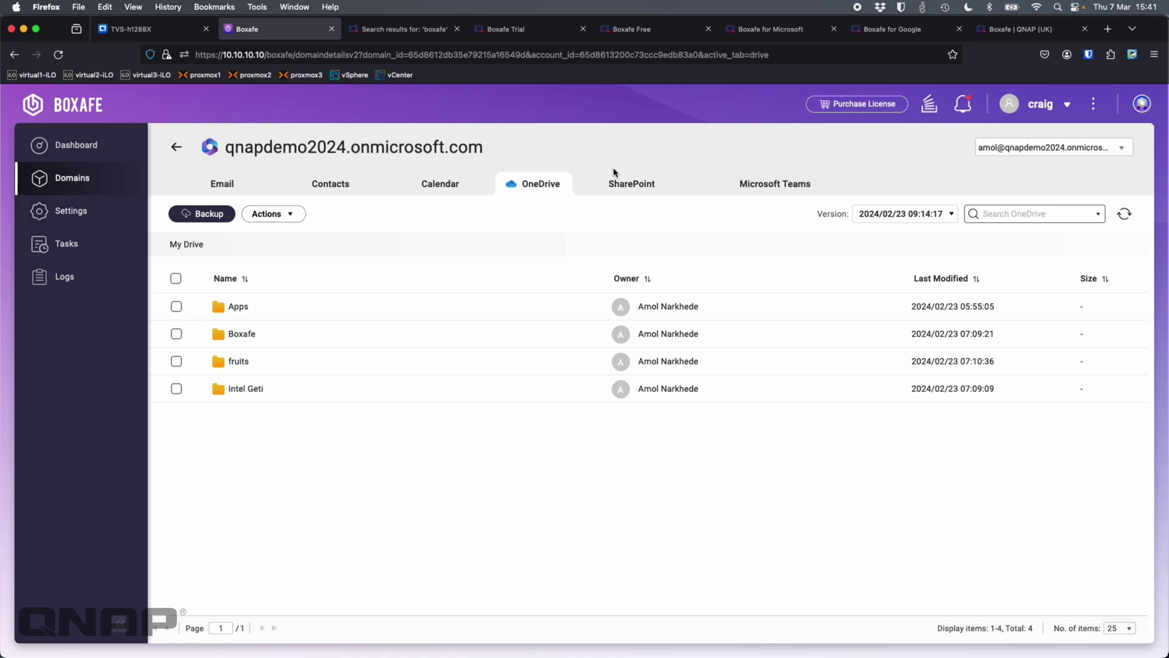
{"action": "left_click", "coordinate": [626, 183]}
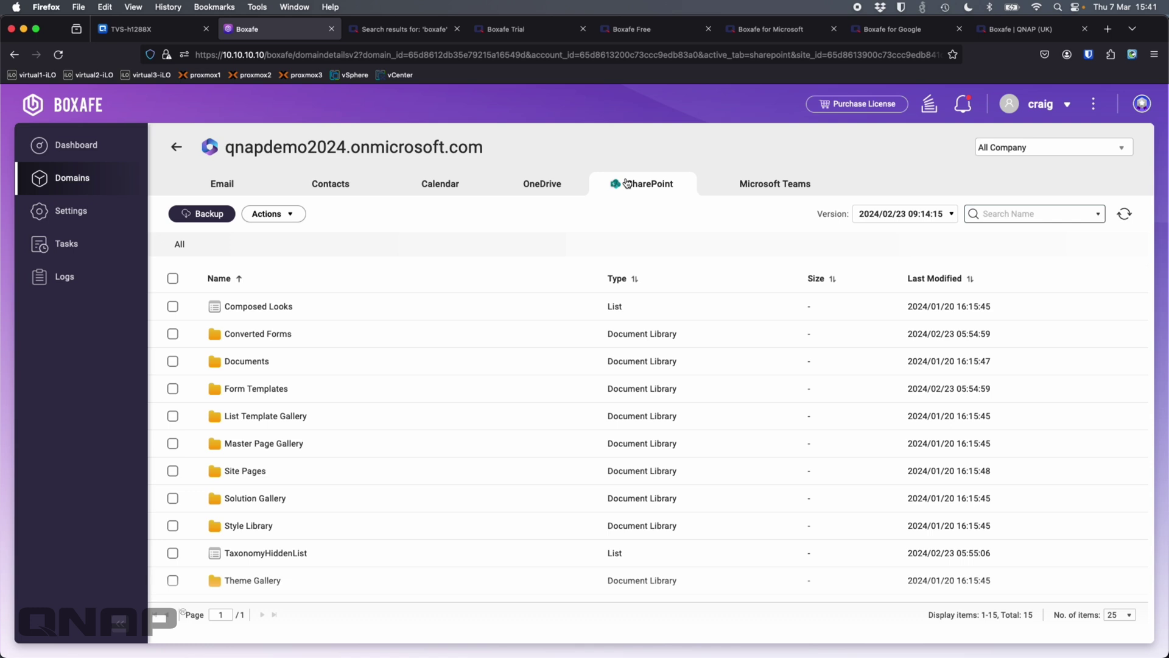
- Browse the All Company site's Theme Gallery into folder 15, then back to the root libraries
{"action": "left_click", "coordinate": [1050, 152]}
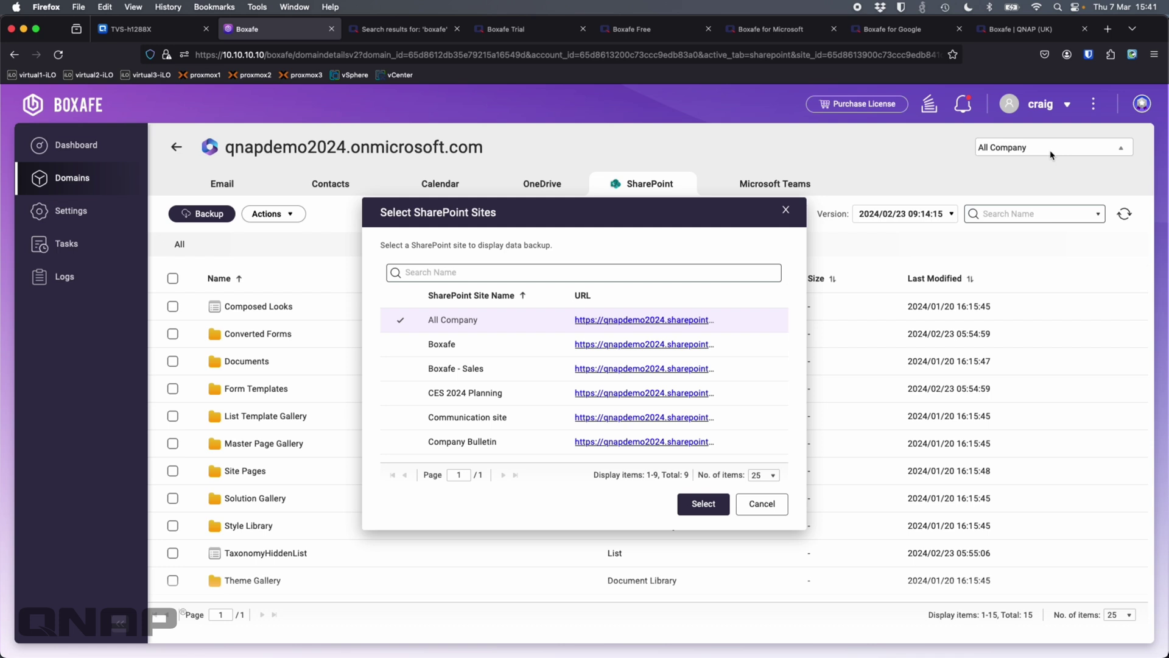
{"action": "left_click", "coordinate": [767, 505]}
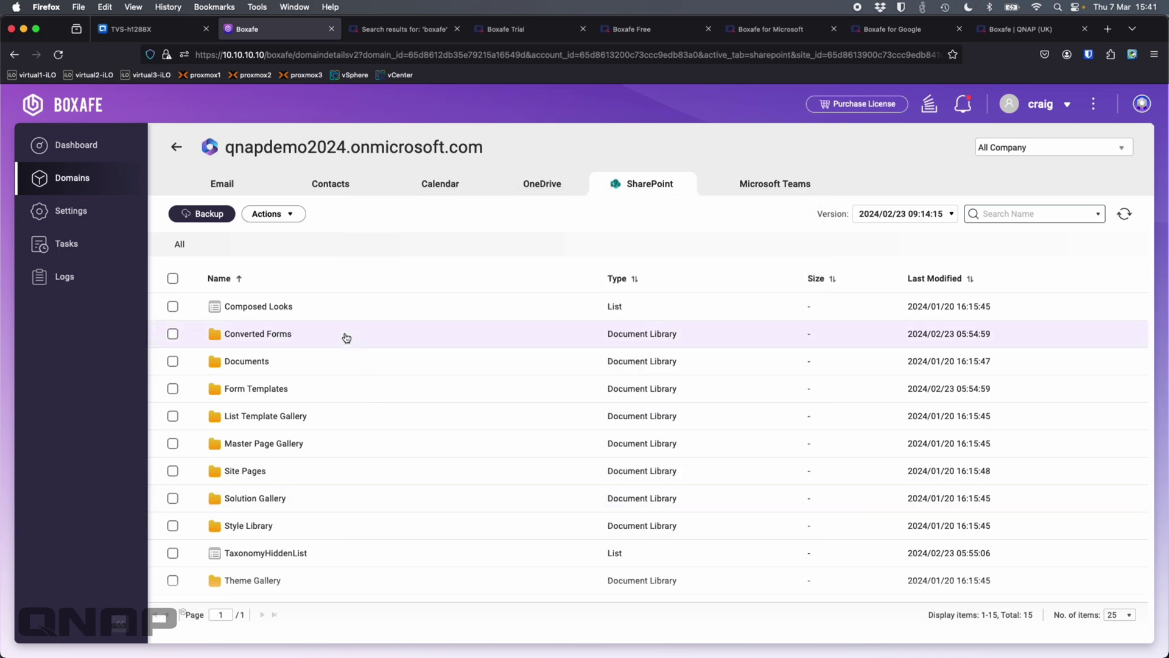
{"action": "scroll", "coordinate": [312, 318], "scroll_direction": "down", "scroll_amount": 3}
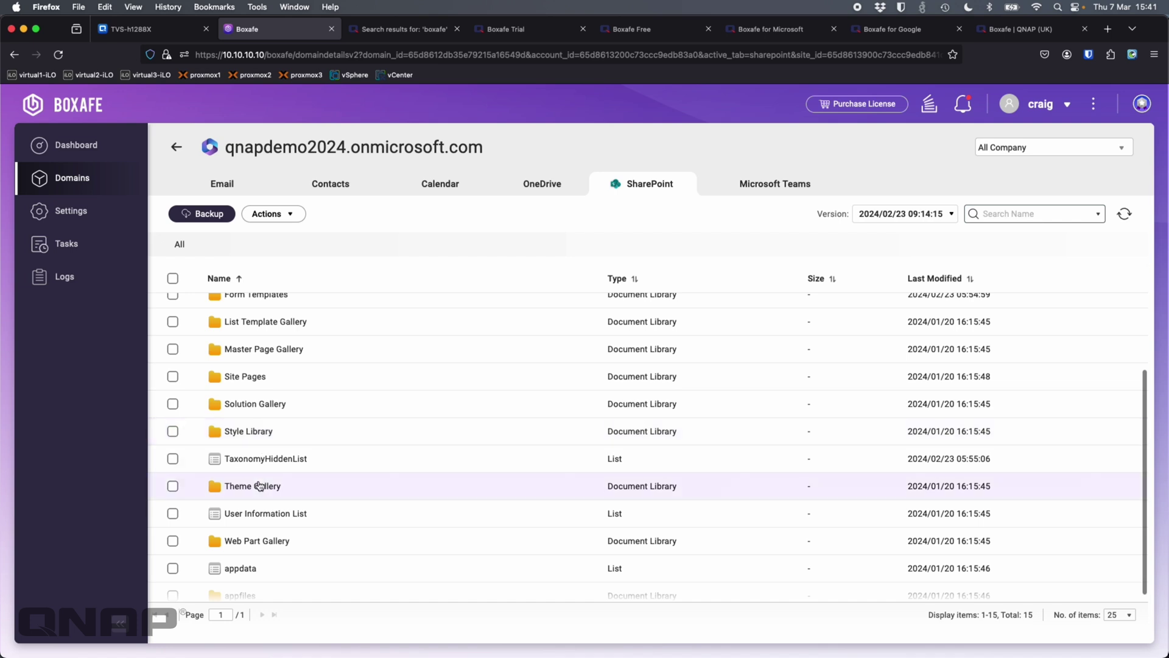
{"action": "left_click", "coordinate": [259, 484]}
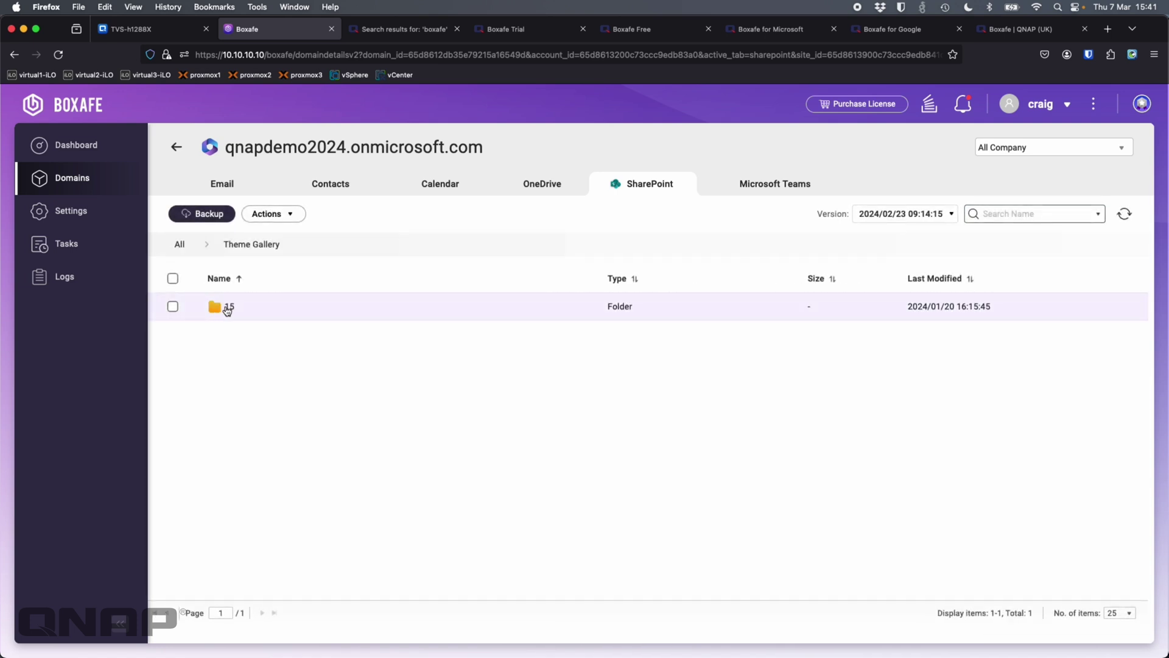
{"action": "left_click", "coordinate": [226, 308]}
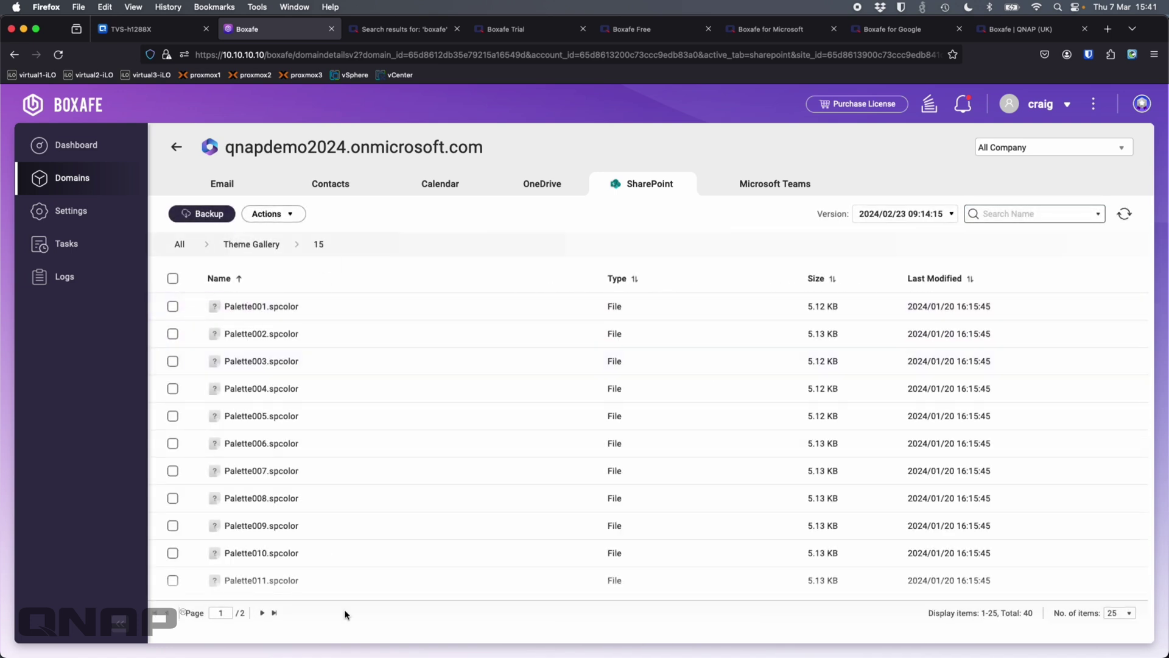
{"action": "left_click", "coordinate": [179, 243]}
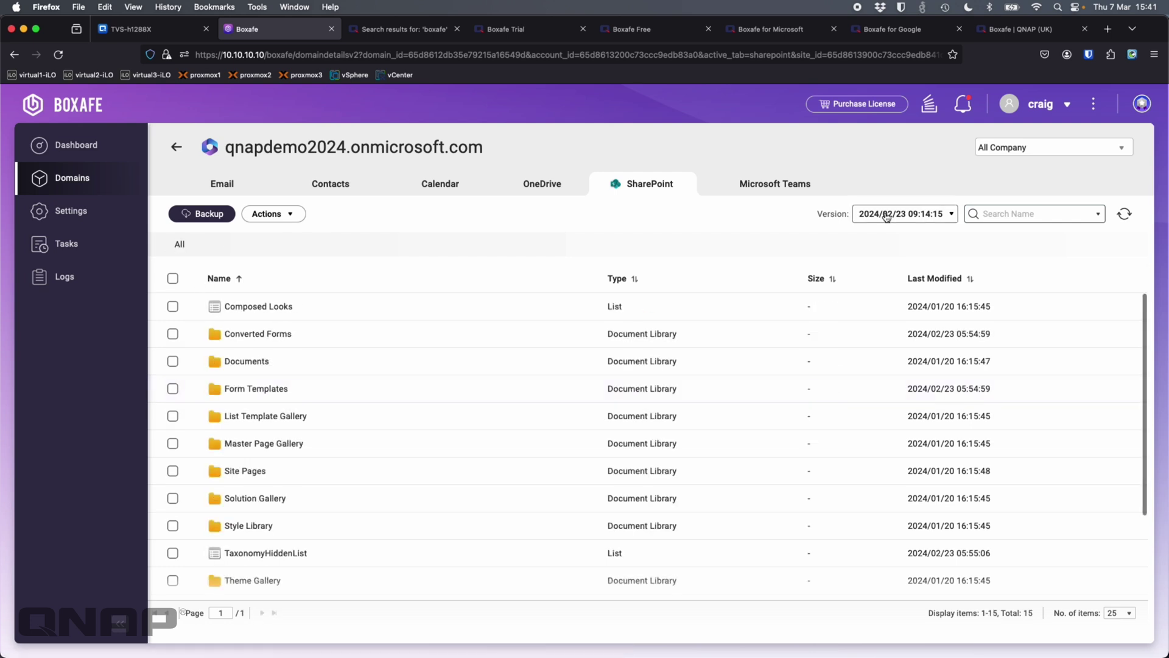
- Switch the SharePoint backup to Team Site, then back to the All Company site
{"action": "left_click", "coordinate": [1084, 147]}
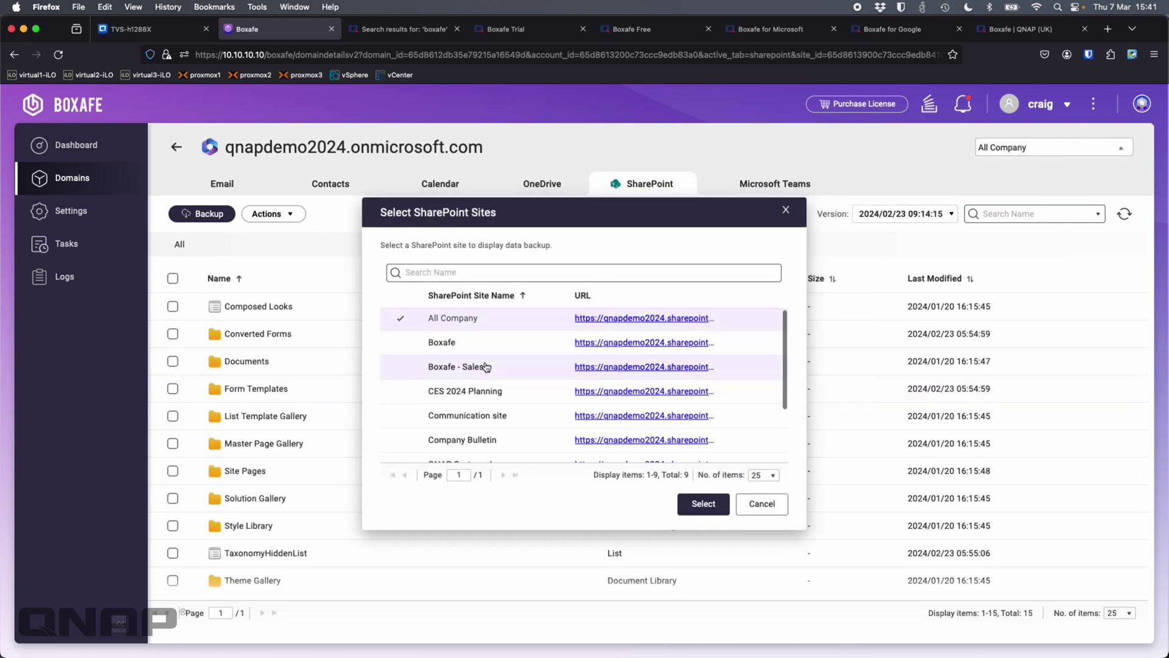
{"action": "scroll", "coordinate": [487, 365], "scroll_direction": "down", "scroll_amount": 3}
{"action": "left_click", "coordinate": [459, 447]}
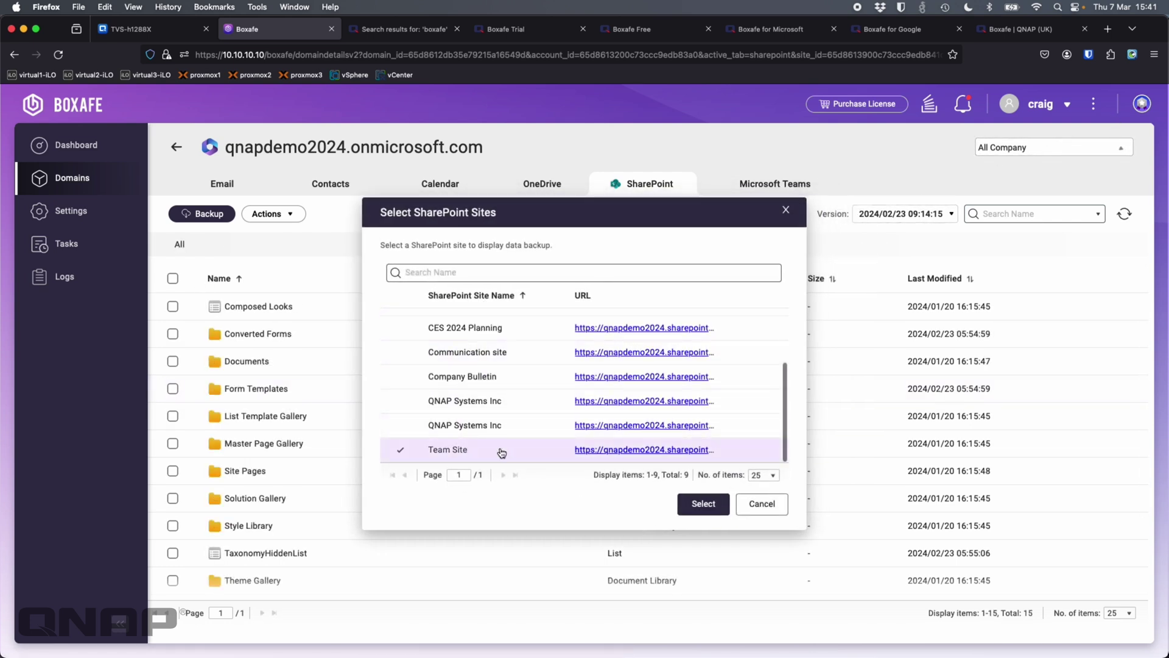
{"action": "left_click", "coordinate": [700, 505]}
{"action": "scroll", "coordinate": [318, 486], "scroll_direction": "down", "scroll_amount": 5}
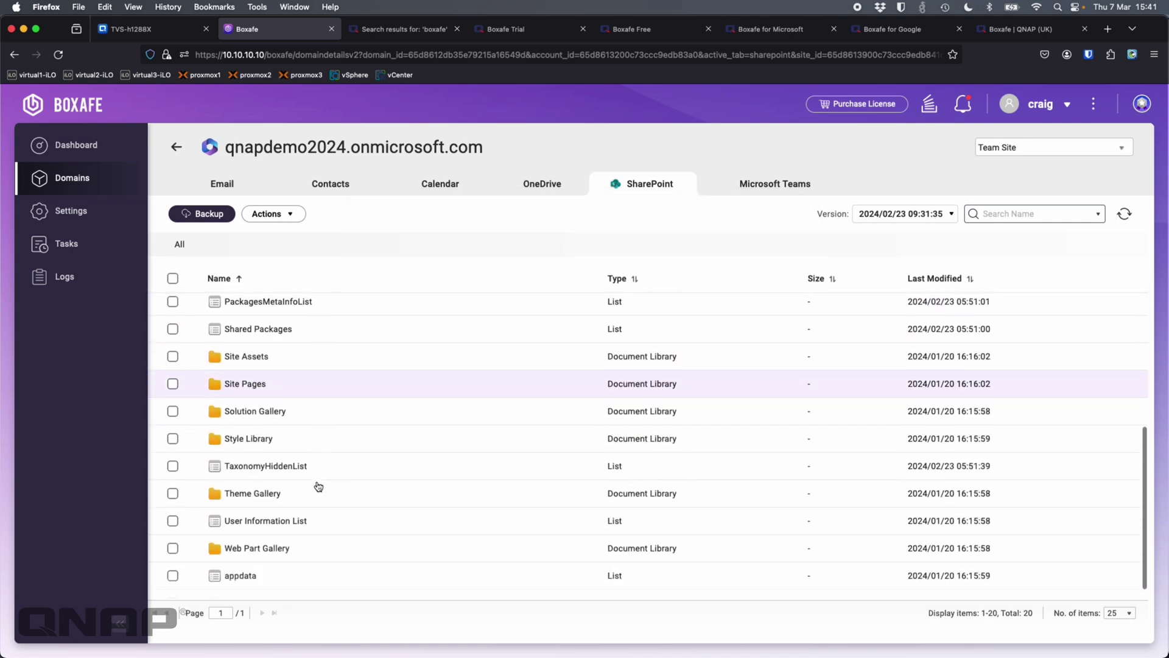
{"action": "scroll", "coordinate": [317, 484], "scroll_direction": "up", "scroll_amount": 5}
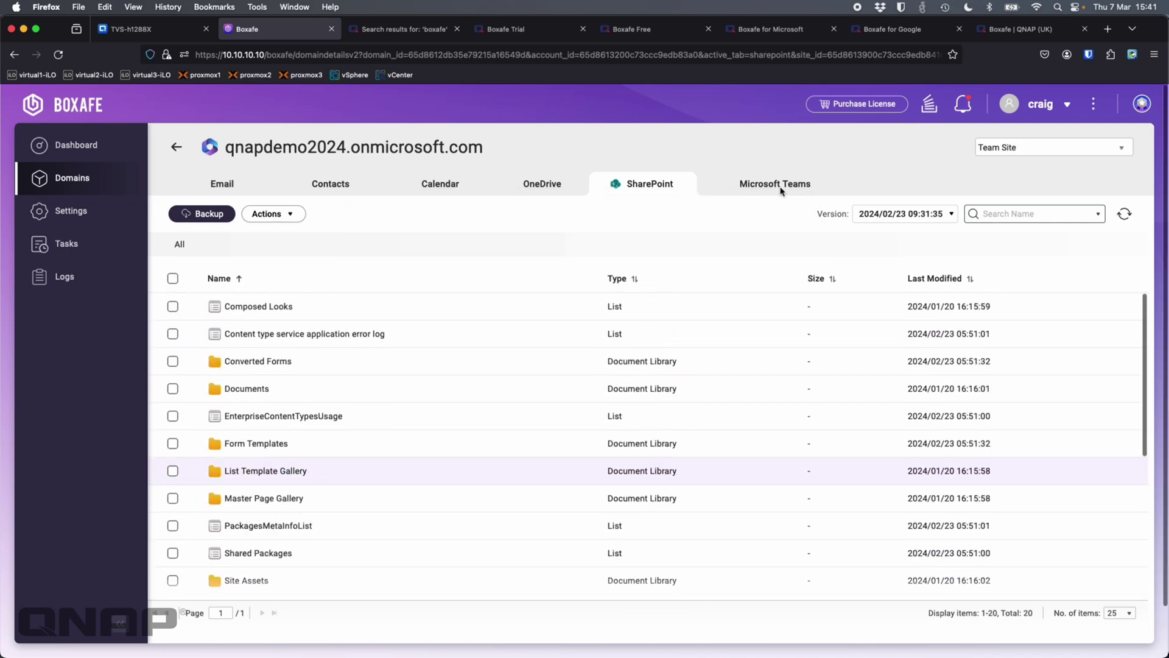
{"action": "left_click", "coordinate": [1012, 144]}
{"action": "left_click", "coordinate": [466, 321]}
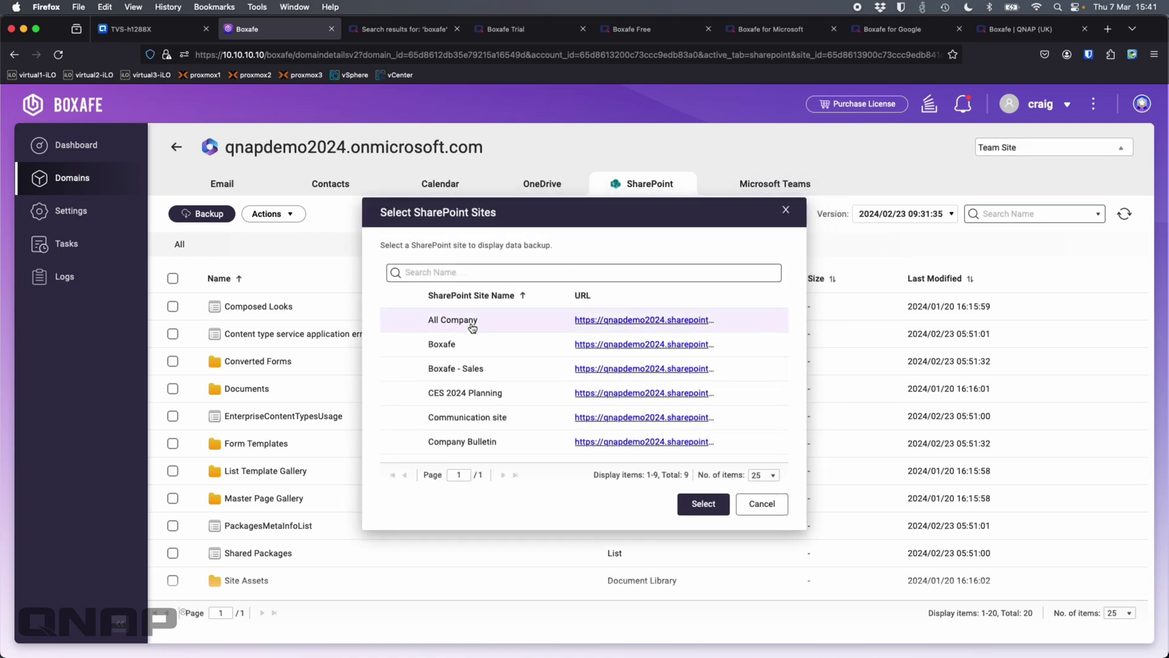
{"action": "left_click", "coordinate": [704, 505]}
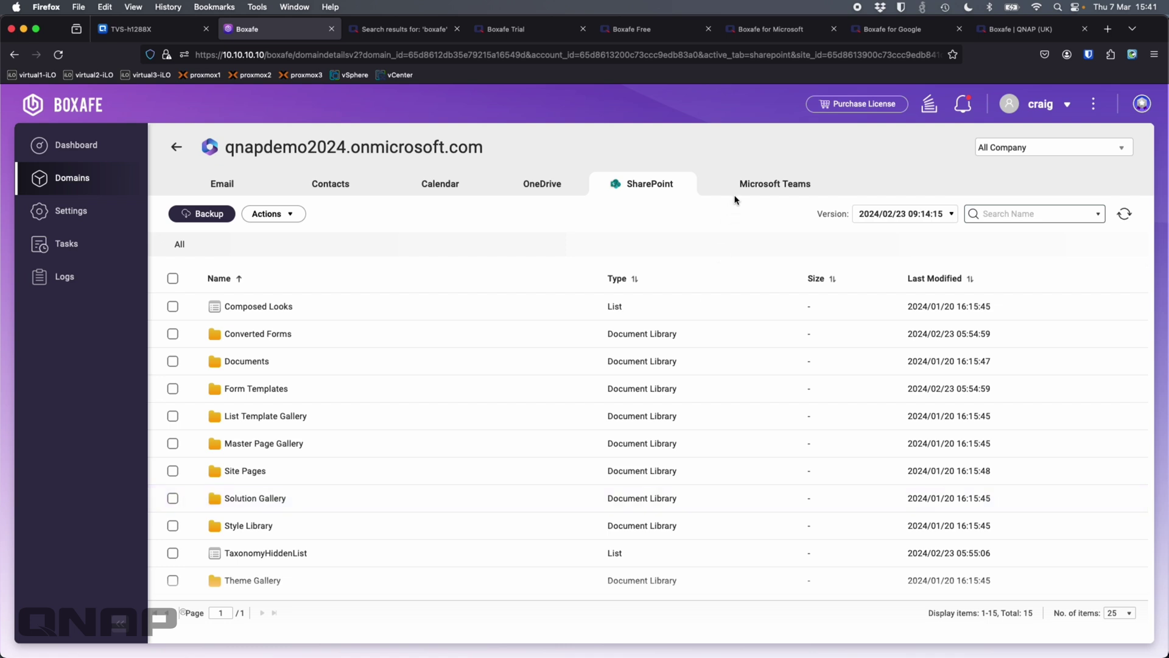
- In the Teams backup, view details of the Happy New Year and Boxafe WebPage messages
{"action": "left_click", "coordinate": [766, 182]}
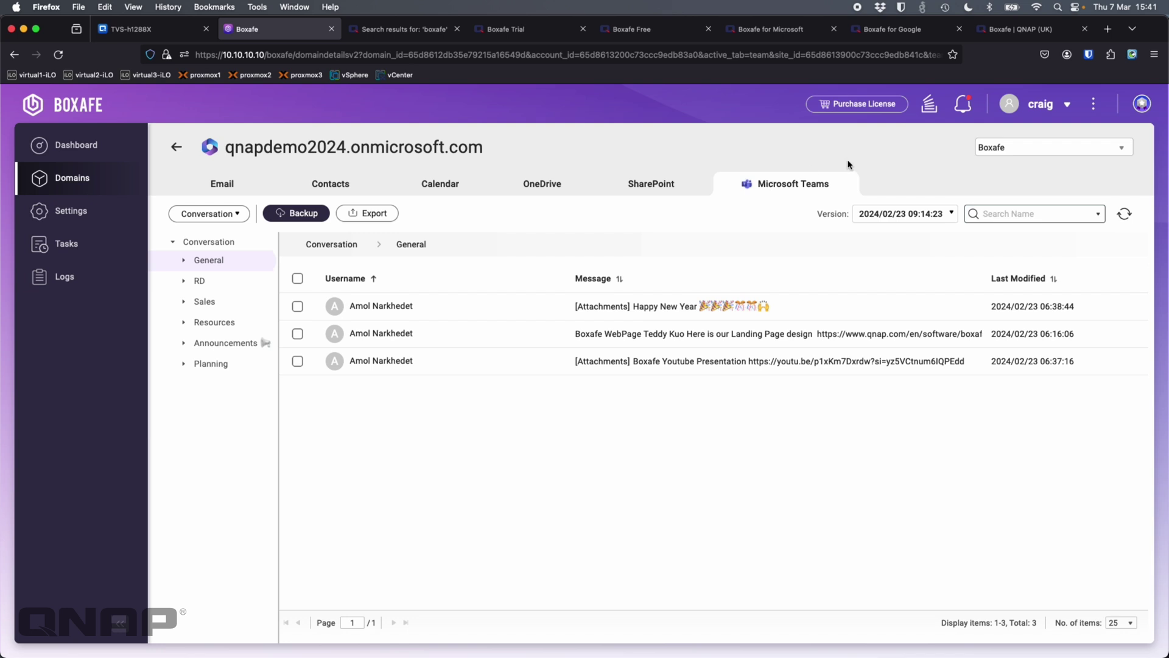
{"action": "left_click", "coordinate": [1100, 148]}
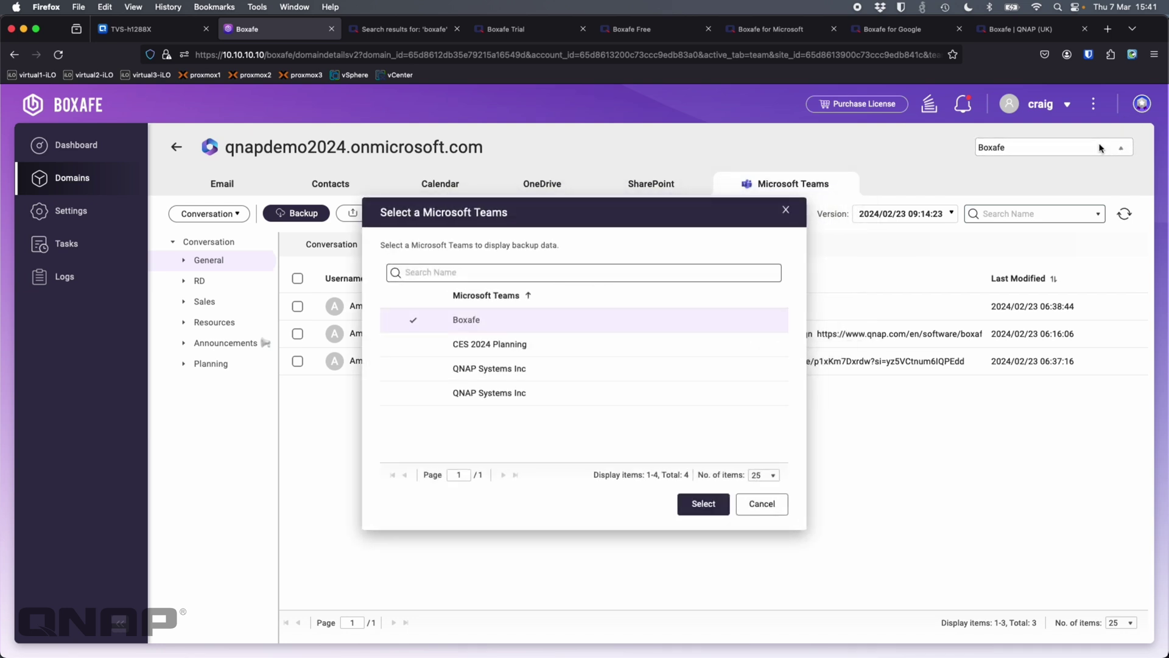
{"action": "left_click", "coordinate": [762, 502]}
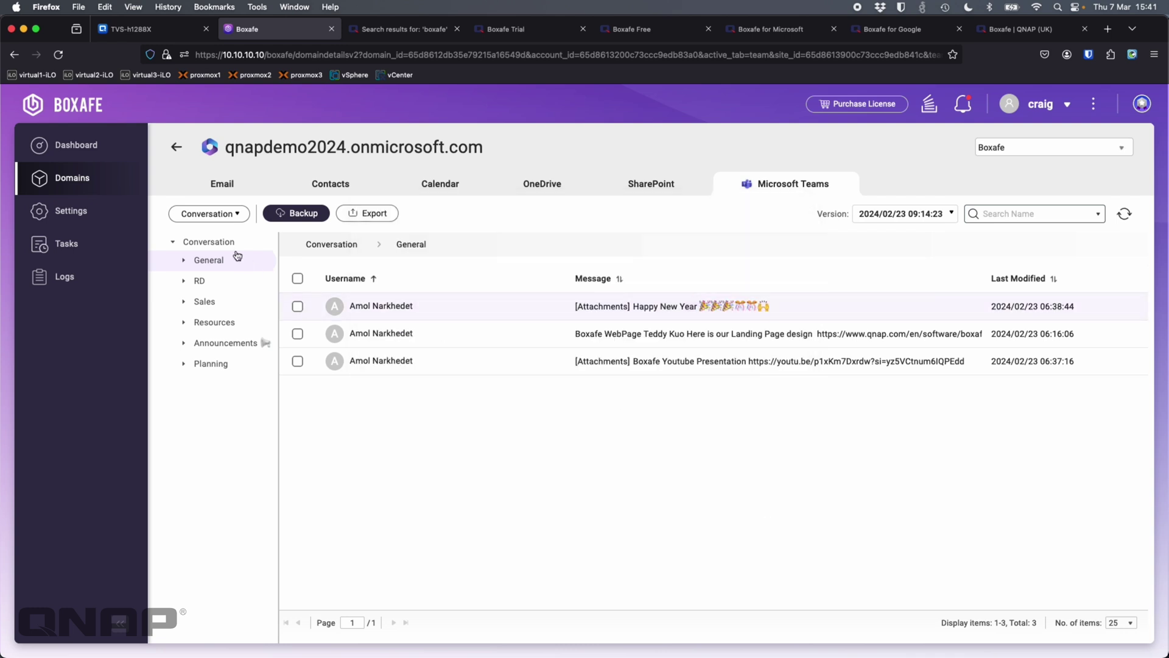
{"action": "left_click", "coordinate": [515, 304]}
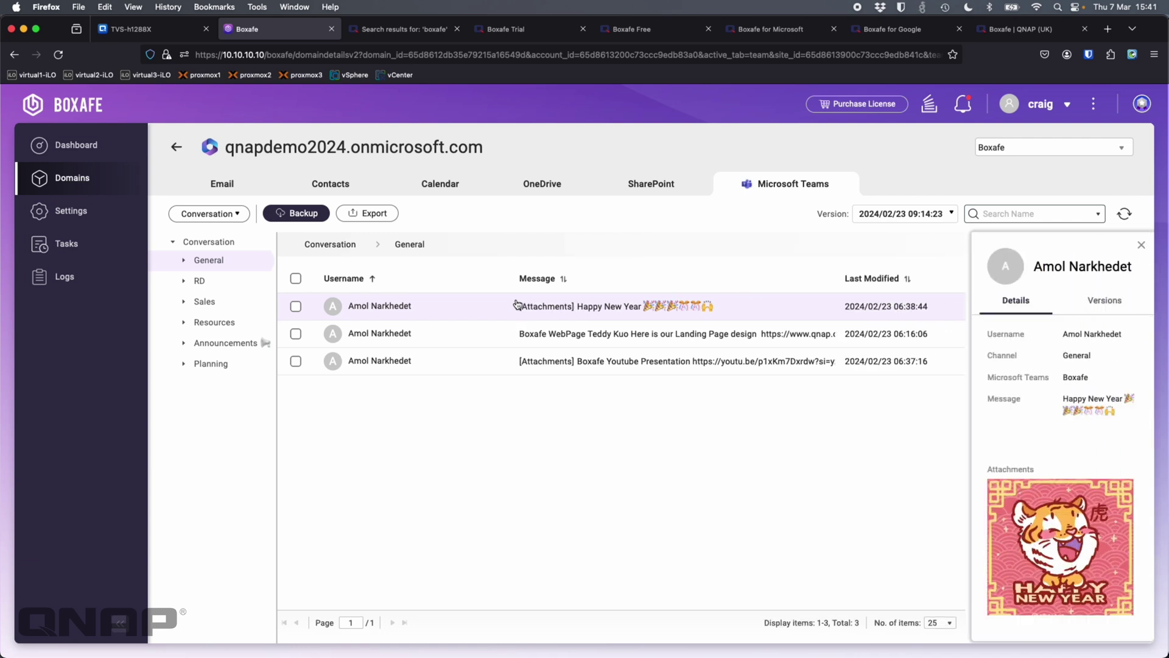
{"action": "scroll", "coordinate": [1092, 420], "scroll_direction": "down", "scroll_amount": 2}
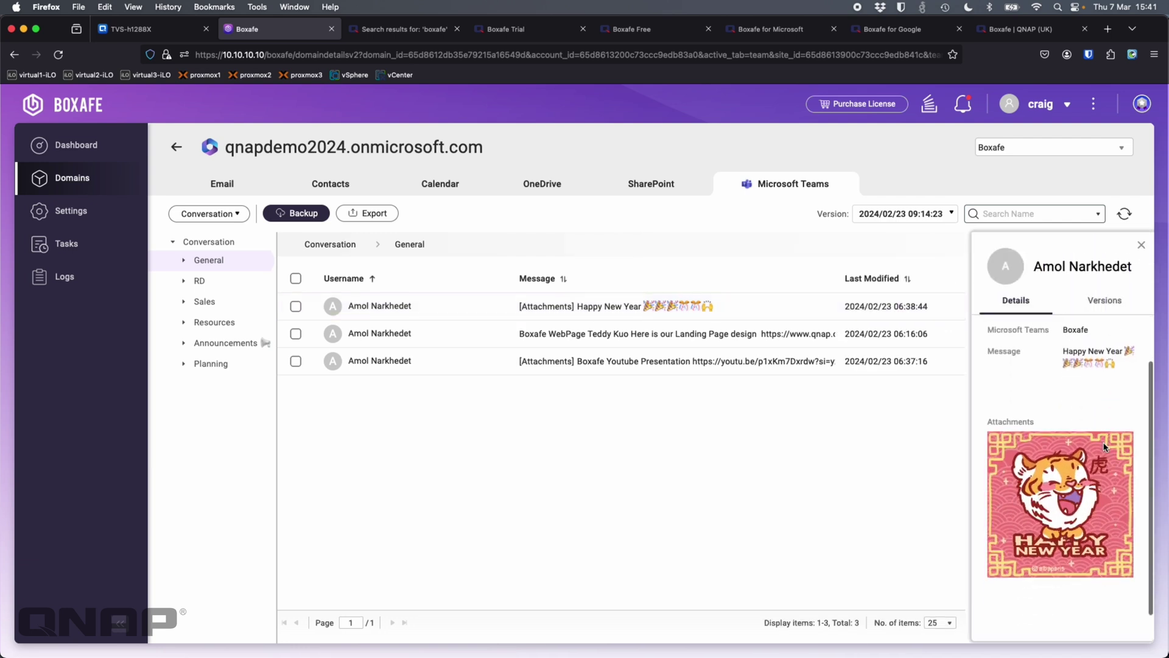
{"action": "scroll", "coordinate": [1085, 436], "scroll_direction": "up", "scroll_amount": 2}
{"action": "left_click", "coordinate": [883, 334]}
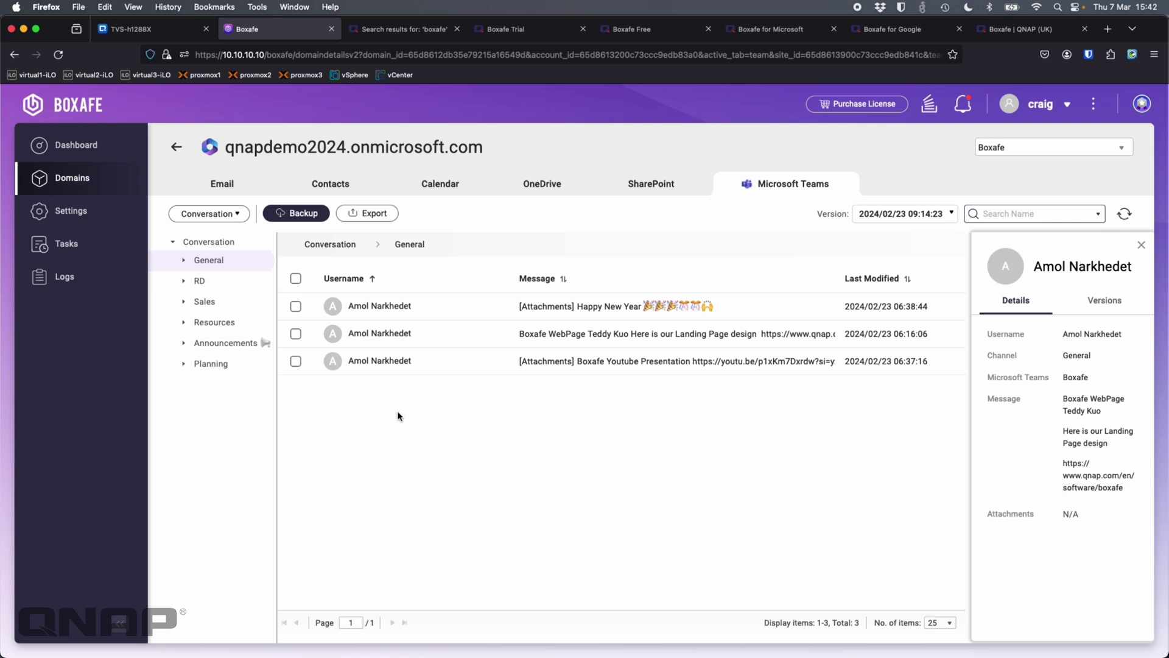
- View the Sales channel's message details, then close the details panel
{"action": "left_click", "coordinate": [217, 302]}
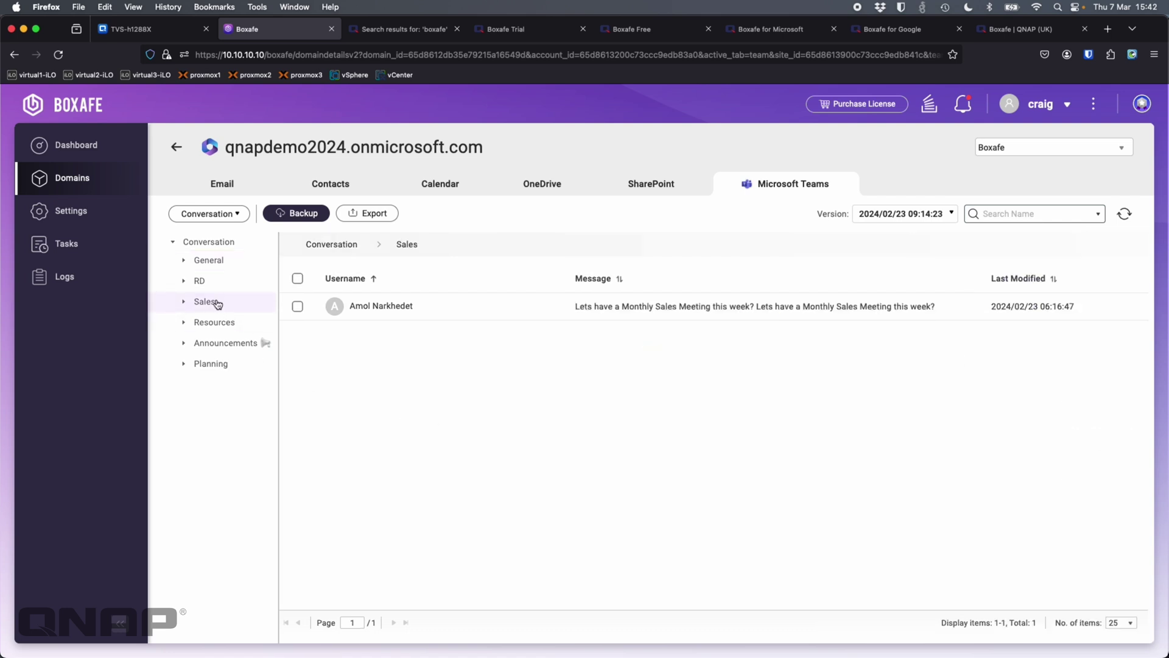
{"action": "left_click", "coordinate": [514, 319]}
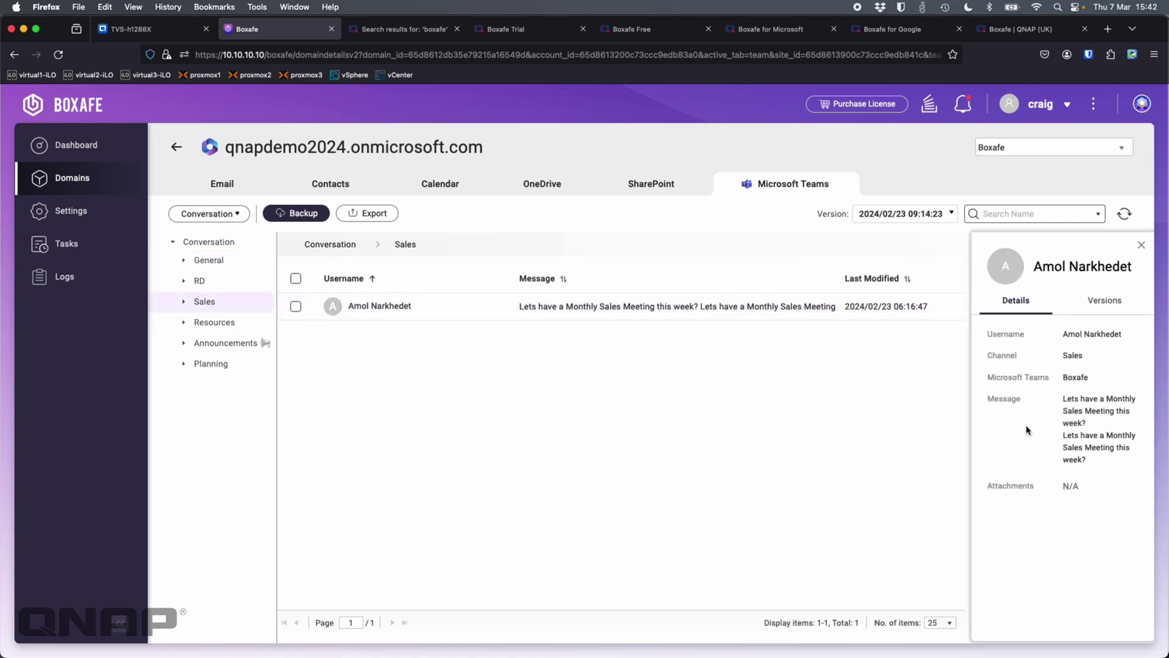
{"action": "left_click", "coordinate": [1141, 244]}
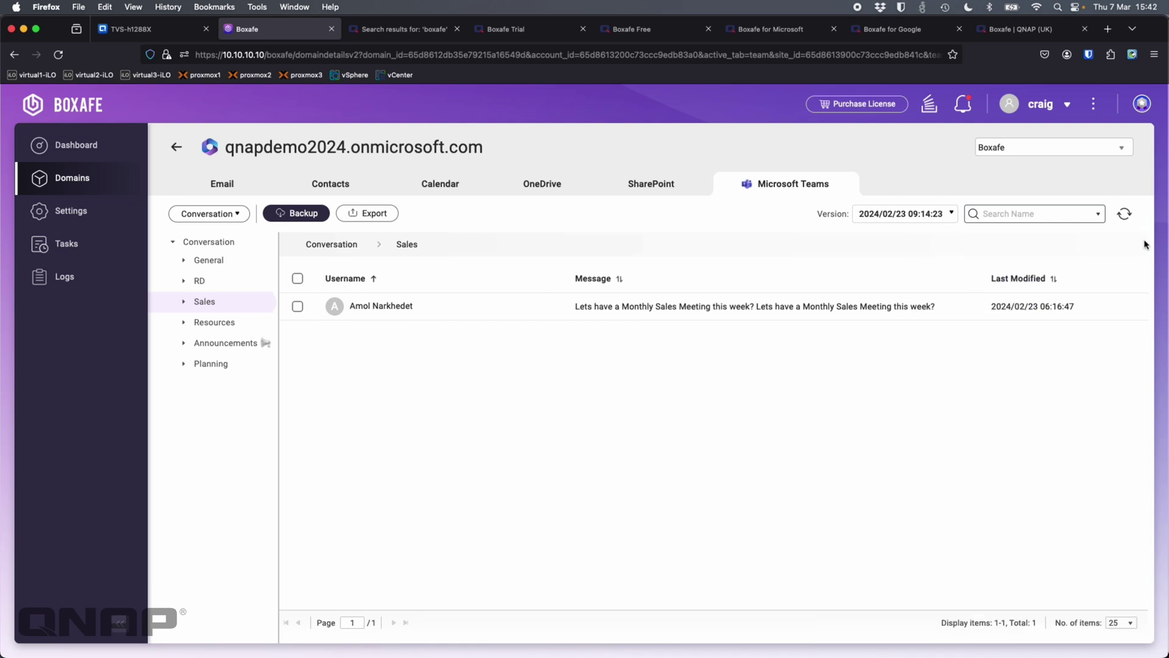
{"action": "left_click", "coordinate": [231, 183]}
- Go back to Domains Management, showing qnapdemo2024.onmicrosoft.com as Fully Protected with 3 users
{"action": "left_click", "coordinate": [178, 149]}
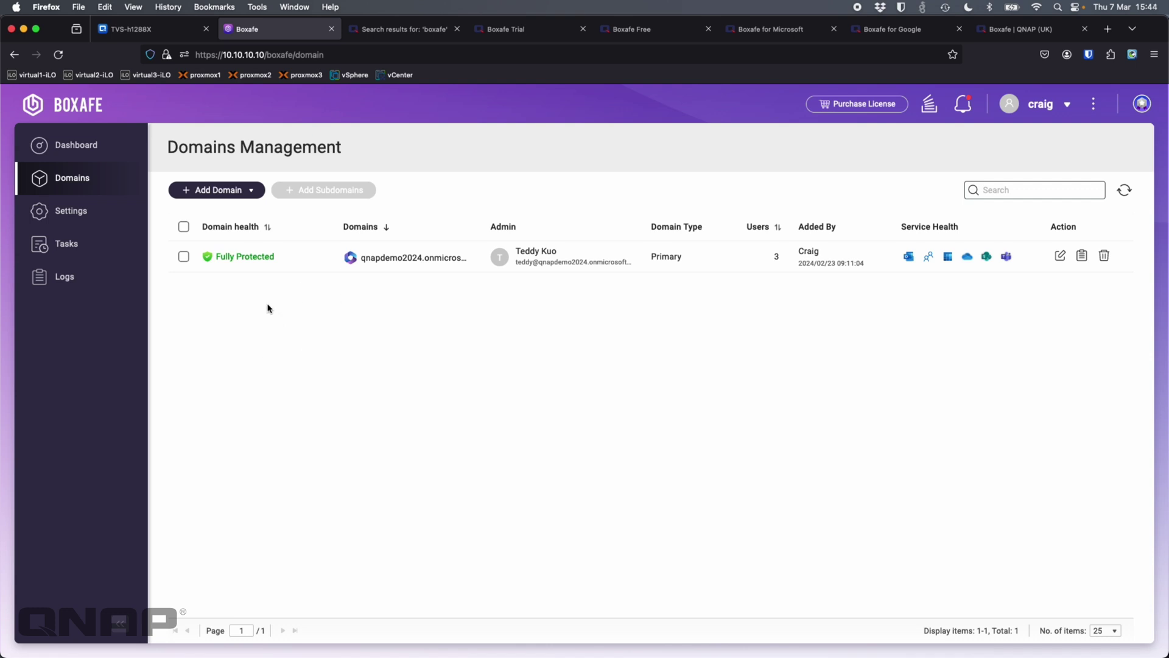
- Look through Settings Preferences, then show the Users tab with its single Super Admin user
{"action": "left_click", "coordinate": [79, 214]}
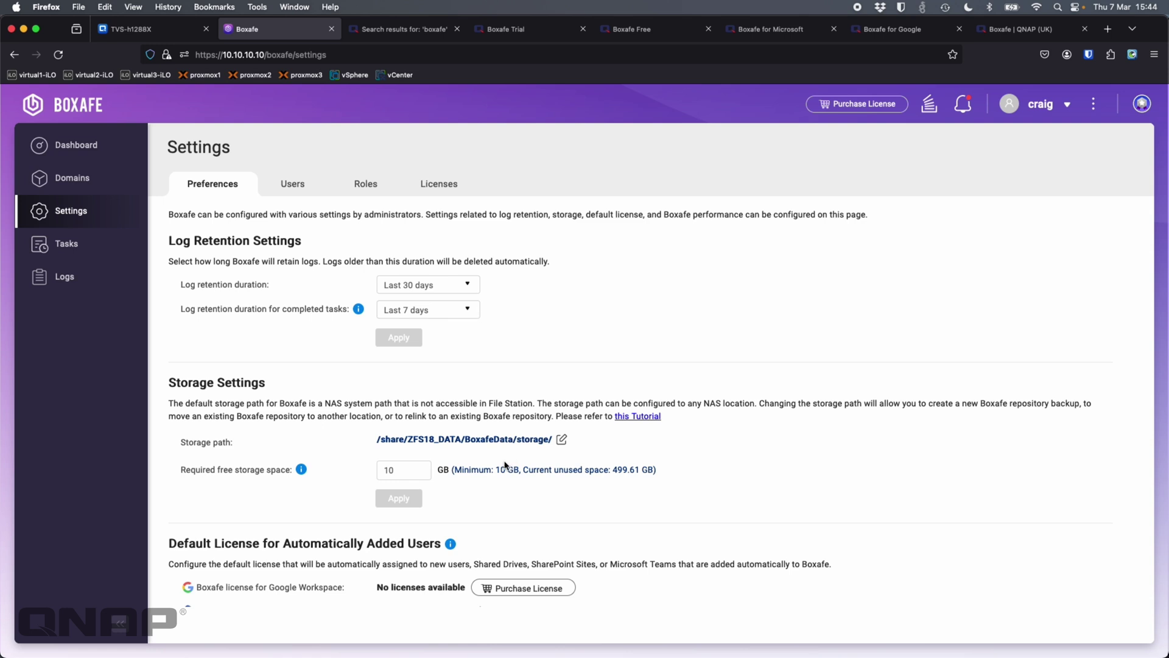
{"action": "scroll", "coordinate": [529, 453], "scroll_direction": "down", "scroll_amount": 5}
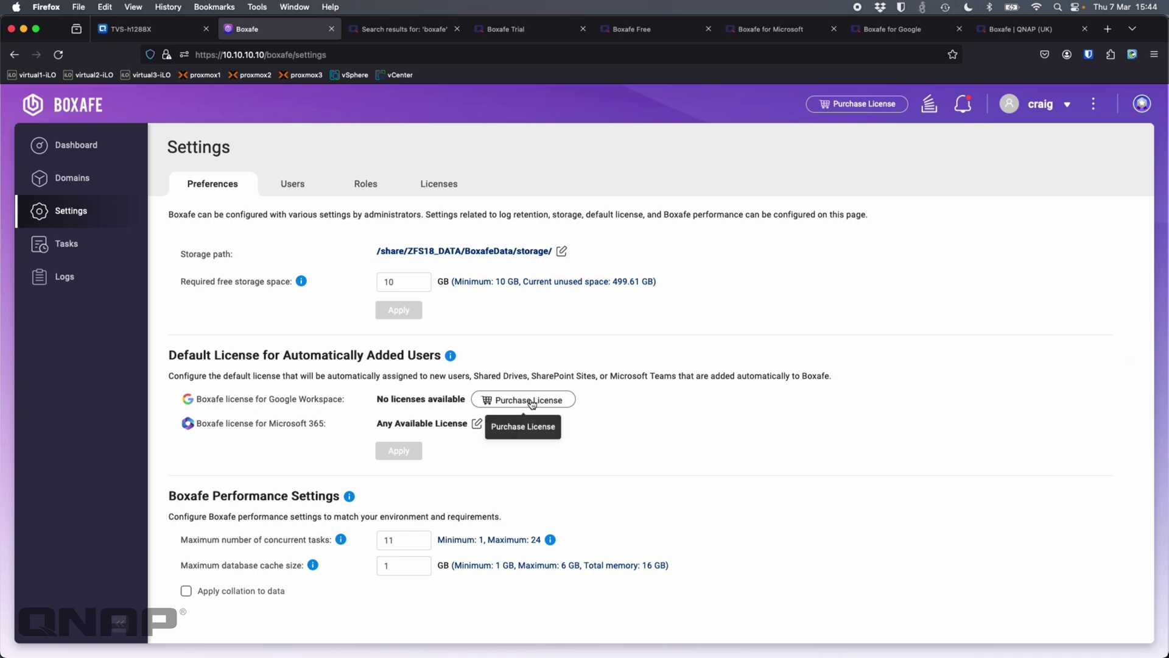
{"action": "scroll", "coordinate": [530, 402], "scroll_direction": "down", "scroll_amount": 1}
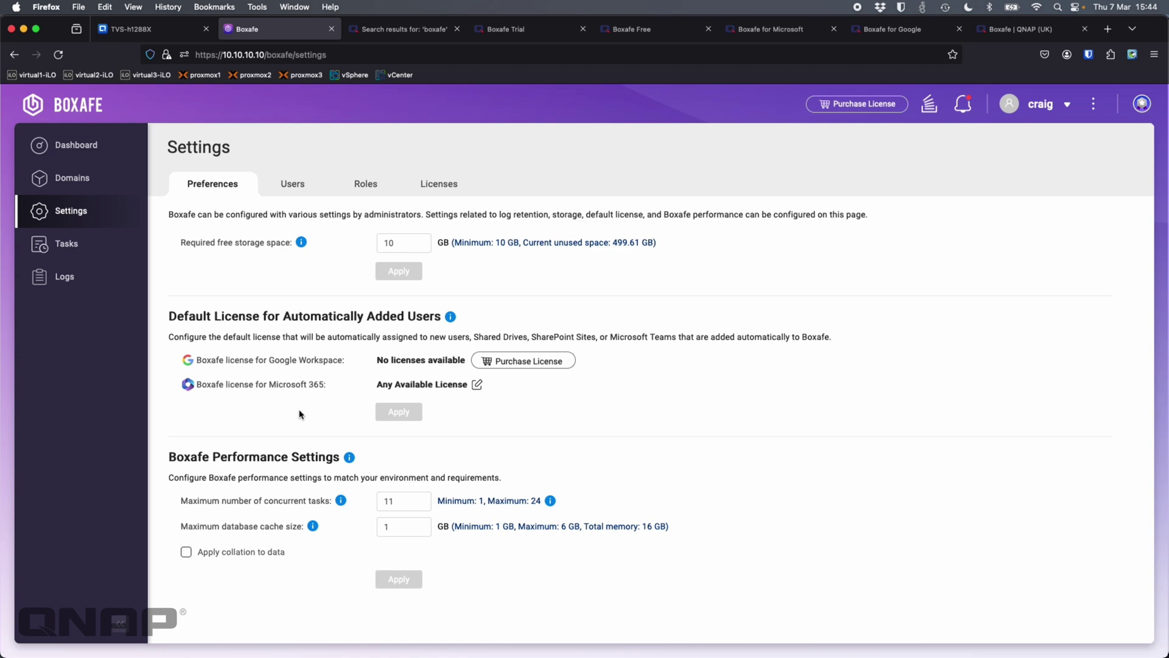
{"action": "left_click", "coordinate": [301, 190]}
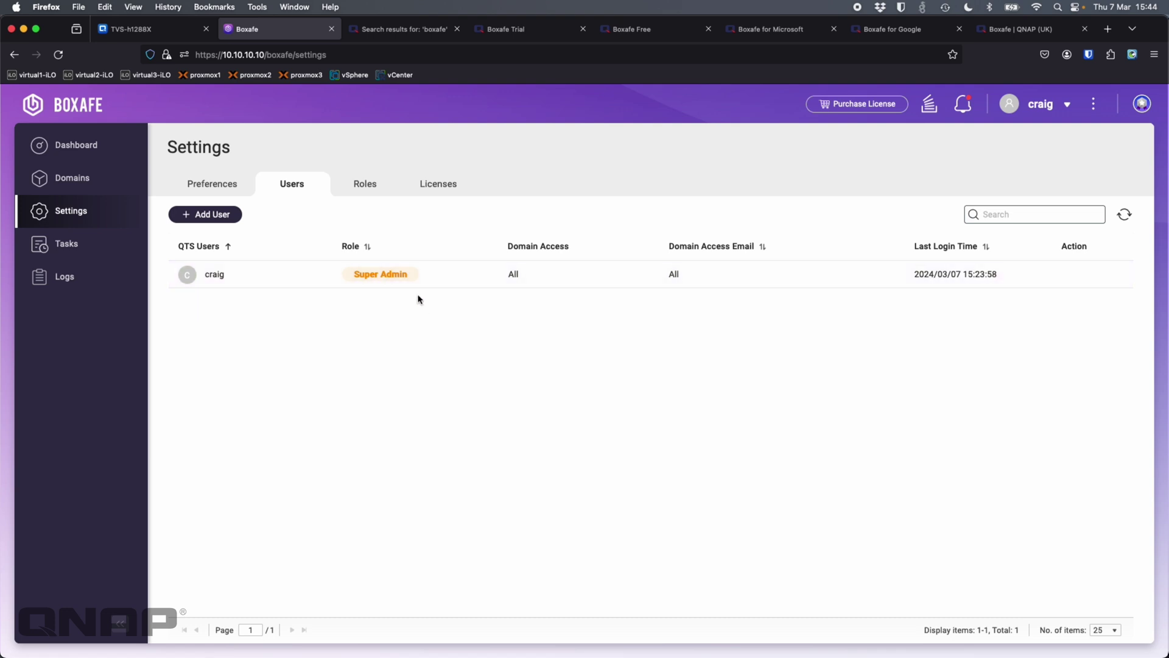
- Check the Roles tab, then view the 100-user Microsoft 365 trial licence expiring 2025/02/20
{"action": "left_click", "coordinate": [375, 196]}
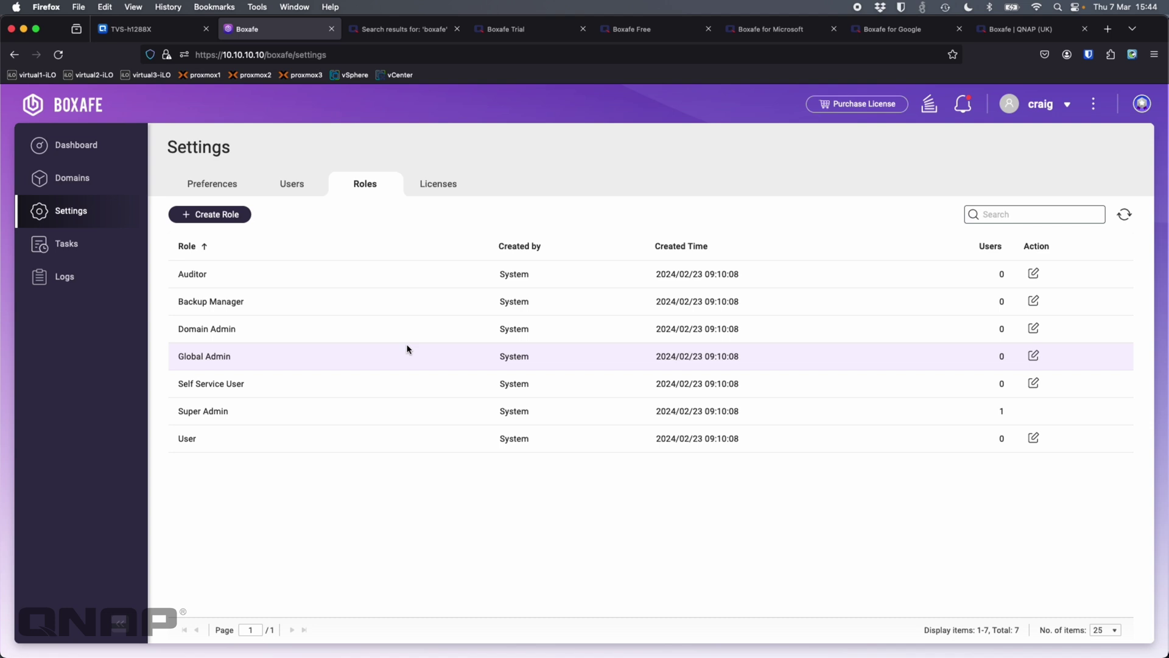
{"action": "left_click", "coordinate": [434, 188]}
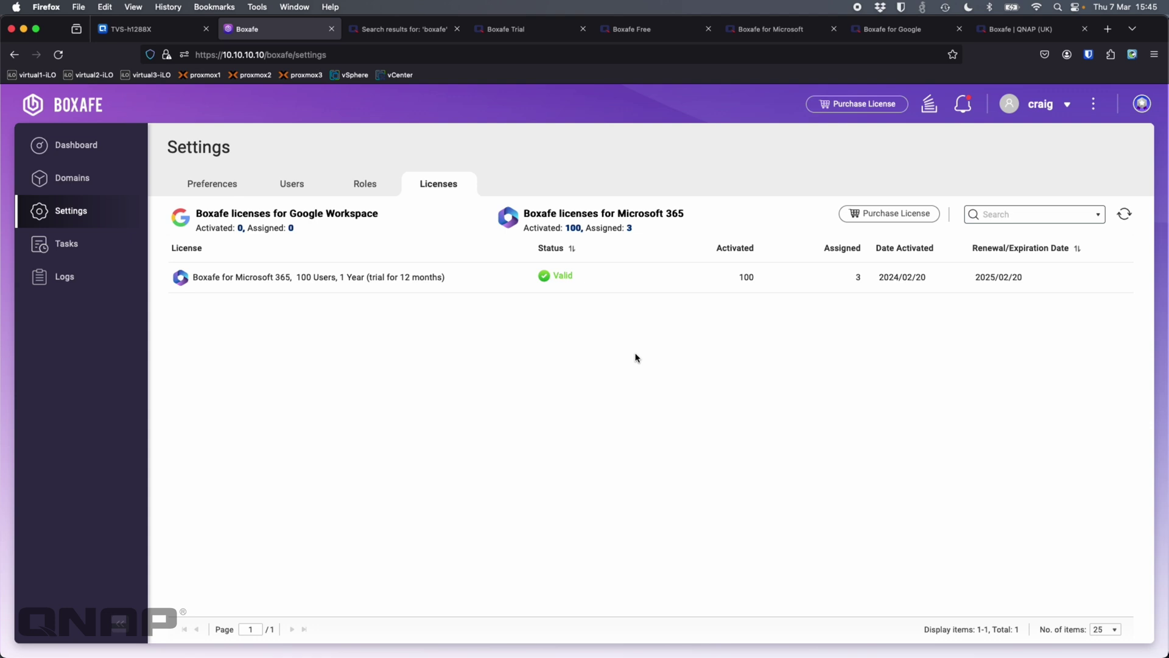
- Check the Running, Scheduled and Completed Tasks tabs, all of them empty
{"action": "left_click", "coordinate": [85, 246]}
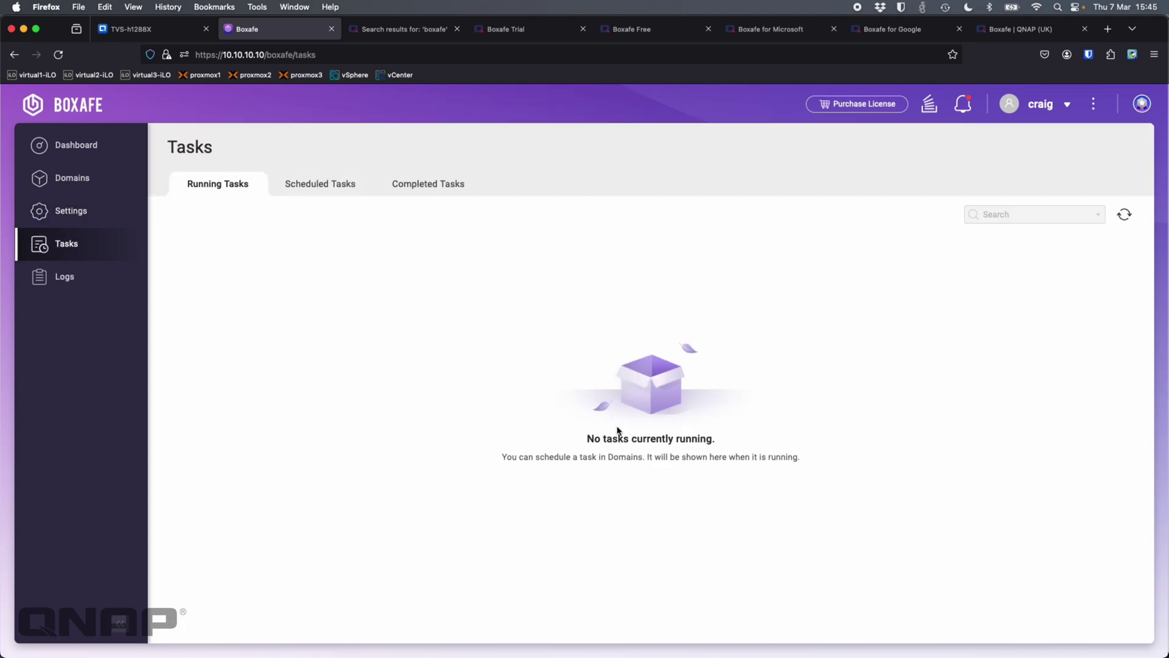
{"action": "left_click", "coordinate": [328, 187]}
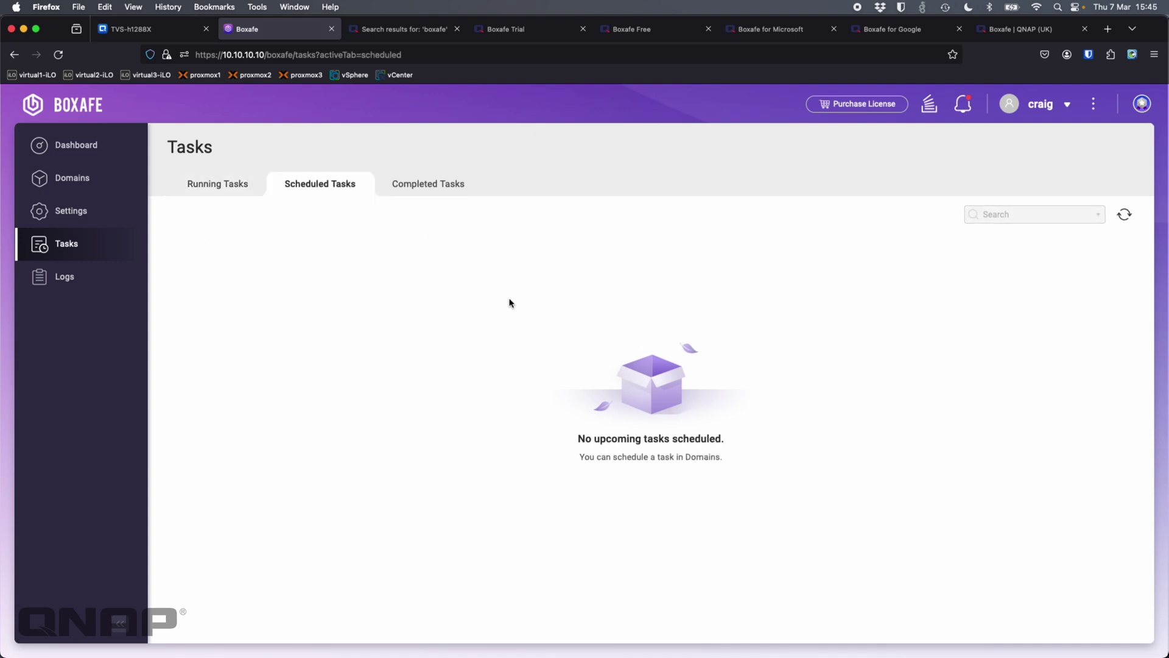
{"action": "left_click", "coordinate": [422, 185]}
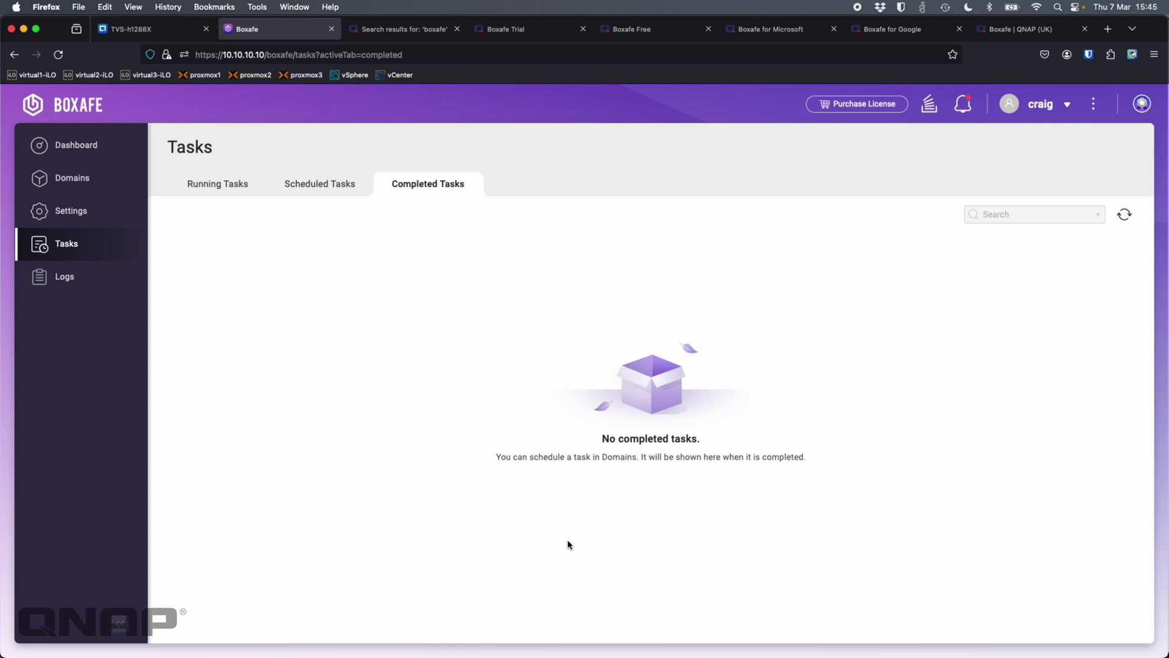
{"action": "left_click", "coordinate": [234, 184]}
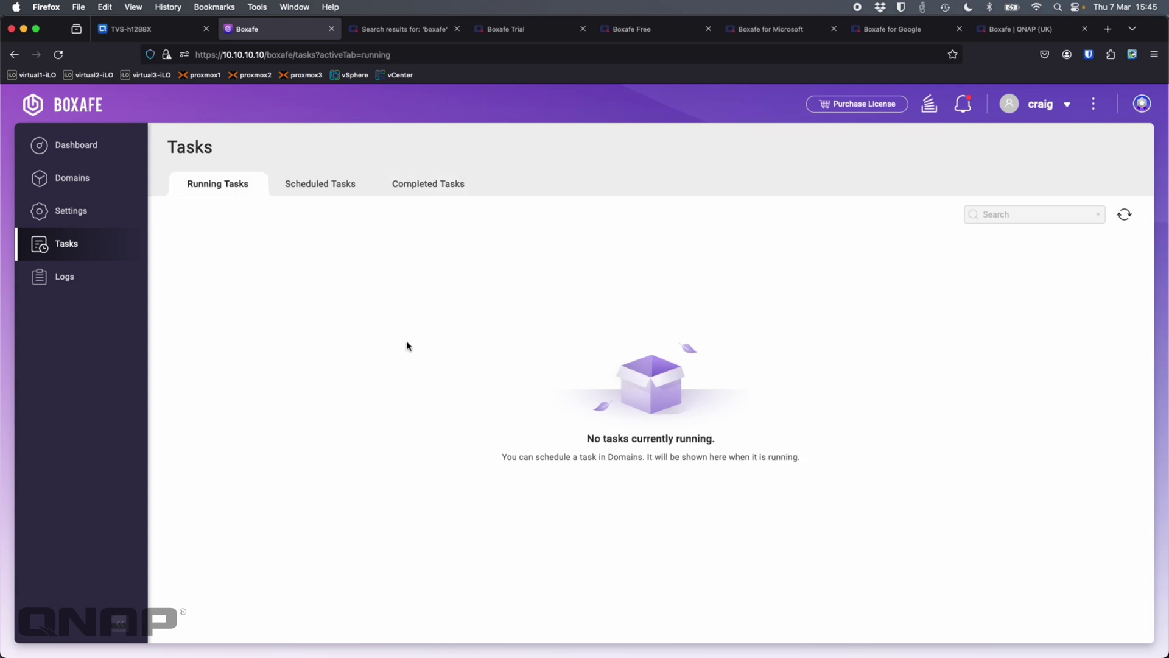
- Scroll the audit logs and page through to page 3, then back to page 1
{"action": "left_click", "coordinate": [64, 274]}
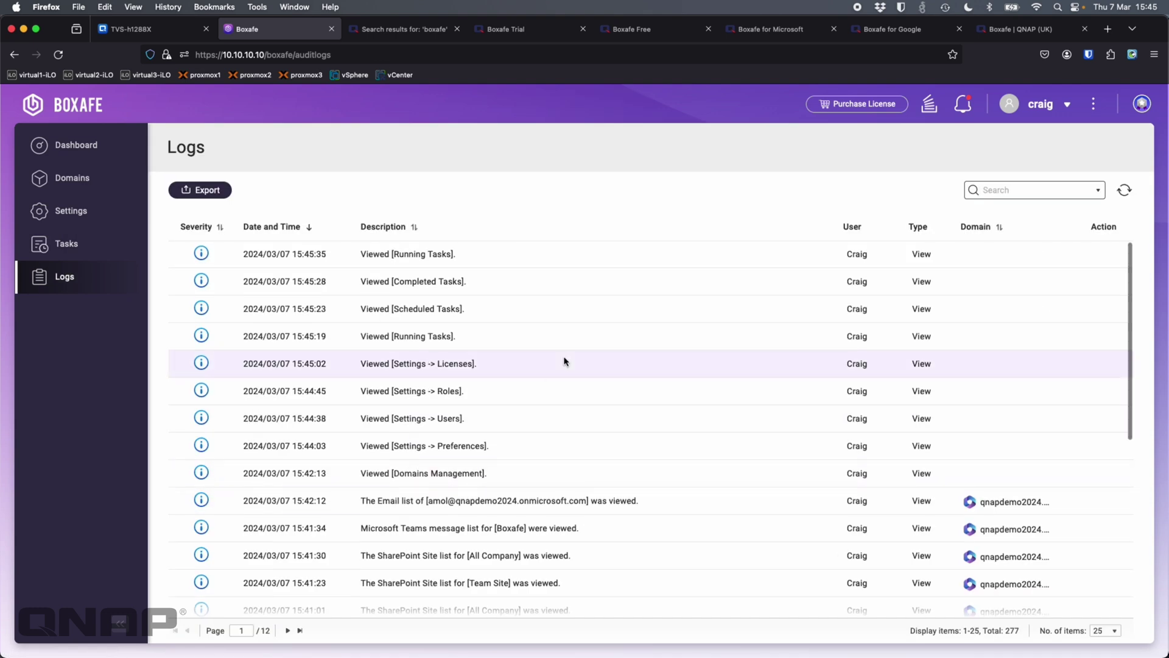
{"action": "scroll", "coordinate": [564, 359], "scroll_direction": "down", "scroll_amount": 5}
{"action": "scroll", "coordinate": [609, 304], "scroll_direction": "up", "scroll_amount": 2}
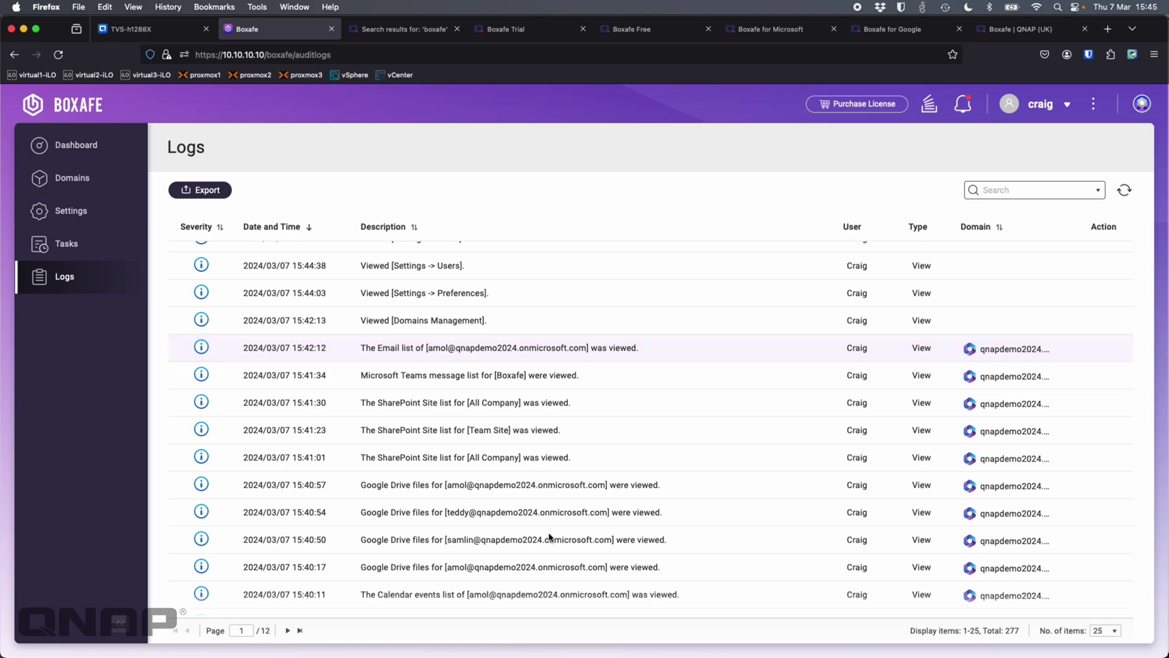
{"action": "scroll", "coordinate": [548, 537], "scroll_direction": "down", "scroll_amount": 3}
{"action": "scroll", "coordinate": [548, 537], "scroll_direction": "up", "scroll_amount": 5}
{"action": "scroll", "coordinate": [549, 537], "scroll_direction": "down", "scroll_amount": 6}
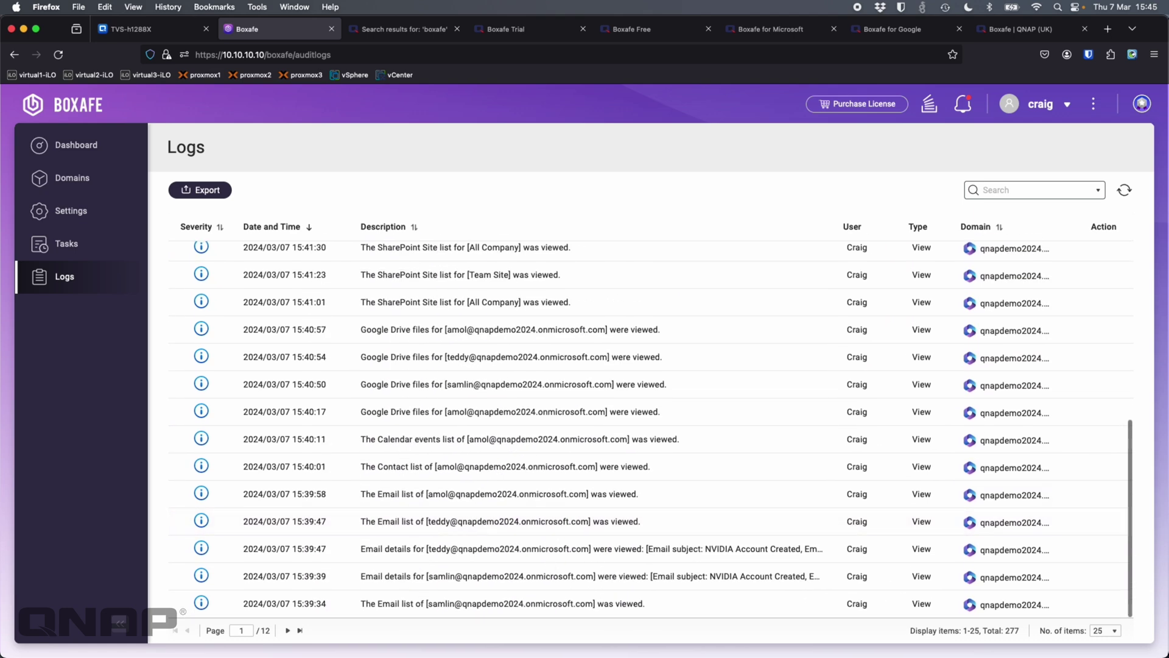
{"action": "left_click", "coordinate": [288, 630]}
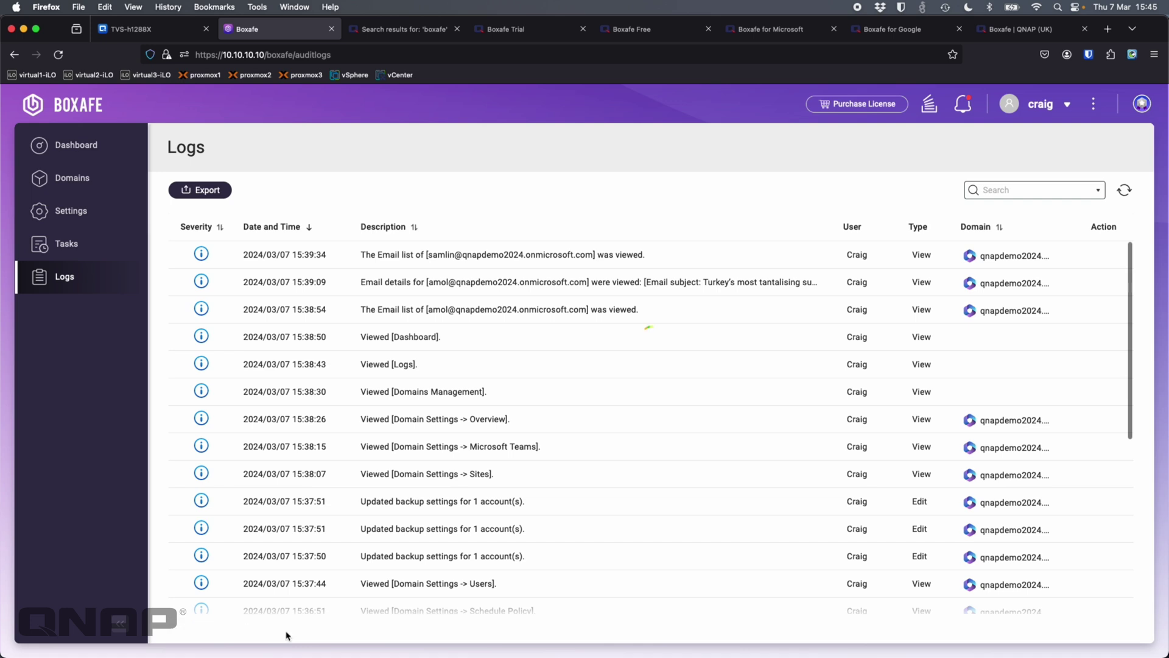
{"action": "left_click", "coordinate": [287, 630]}
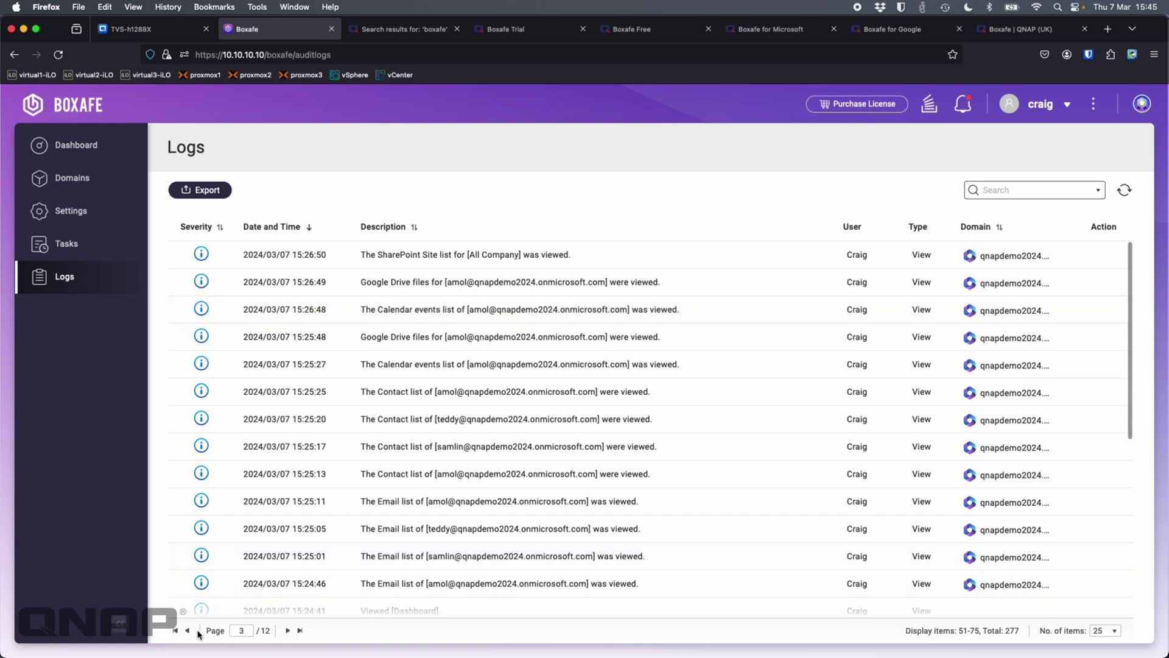
{"action": "left_click", "coordinate": [178, 630]}
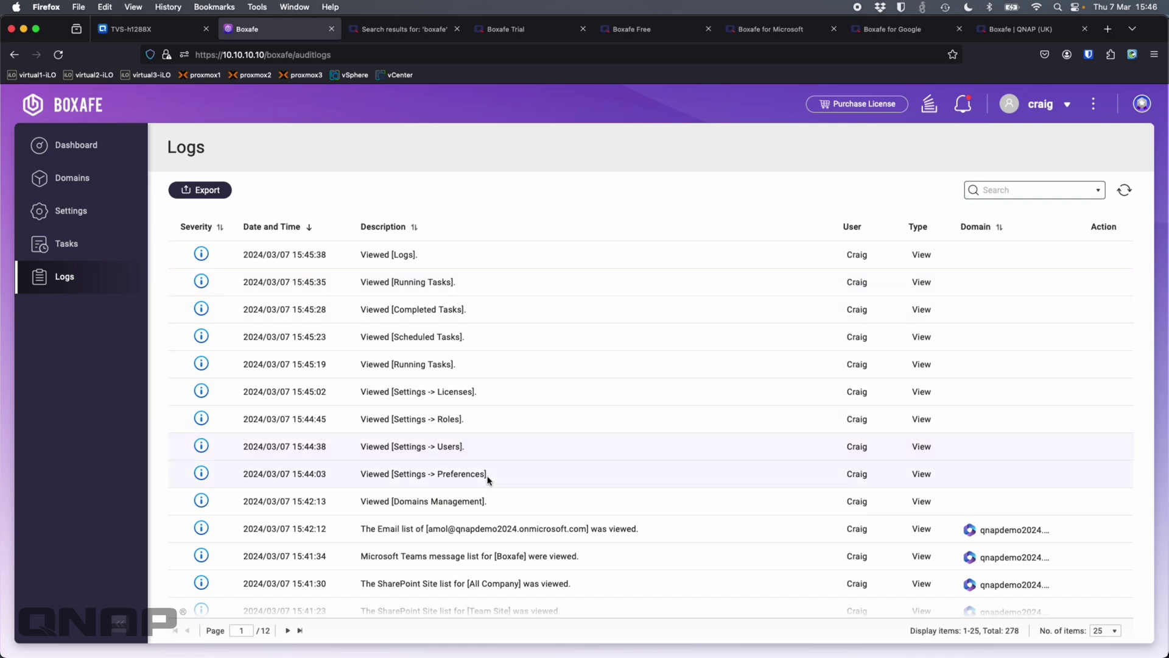
- Scroll down the first log page, then return to the Dashboard showing 58.44 MB used
{"action": "scroll", "coordinate": [485, 479], "scroll_direction": "down", "scroll_amount": 3}
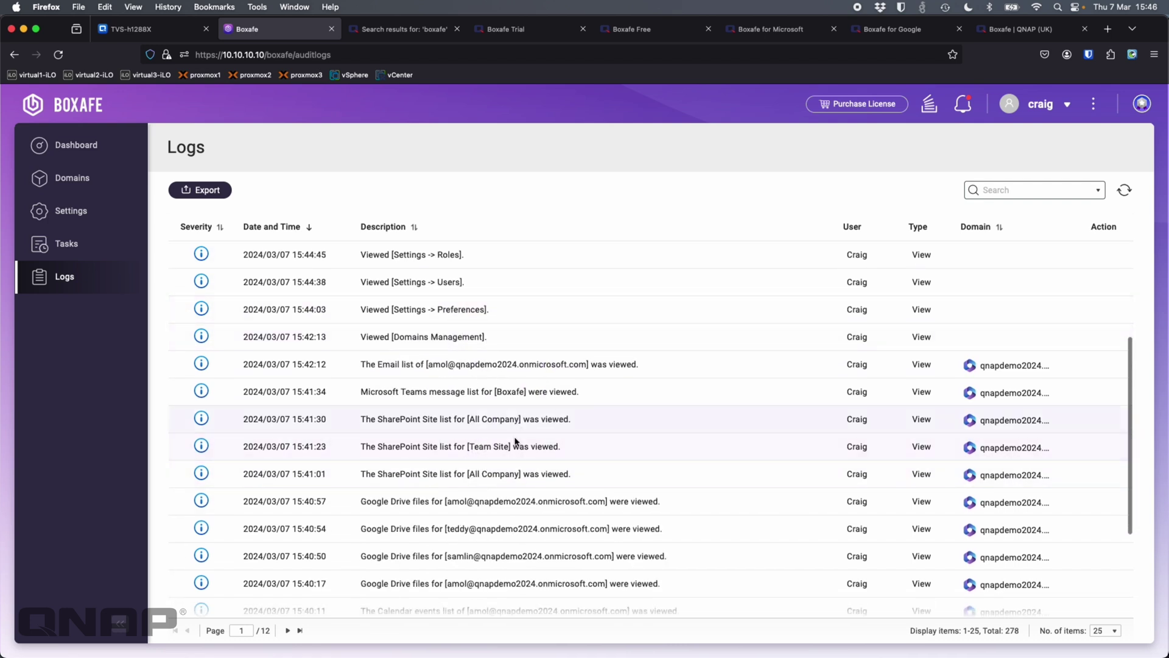
{"action": "scroll", "coordinate": [493, 529], "scroll_direction": "down", "scroll_amount": 3}
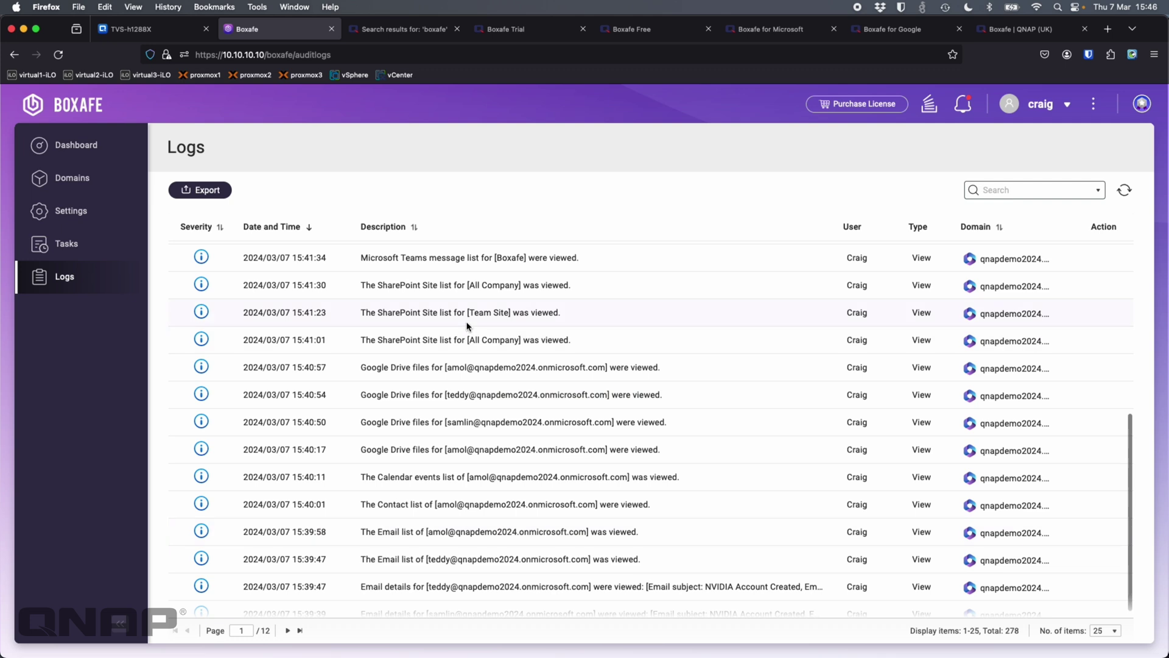
{"action": "scroll", "coordinate": [466, 446], "scroll_direction": "down", "scroll_amount": 1}
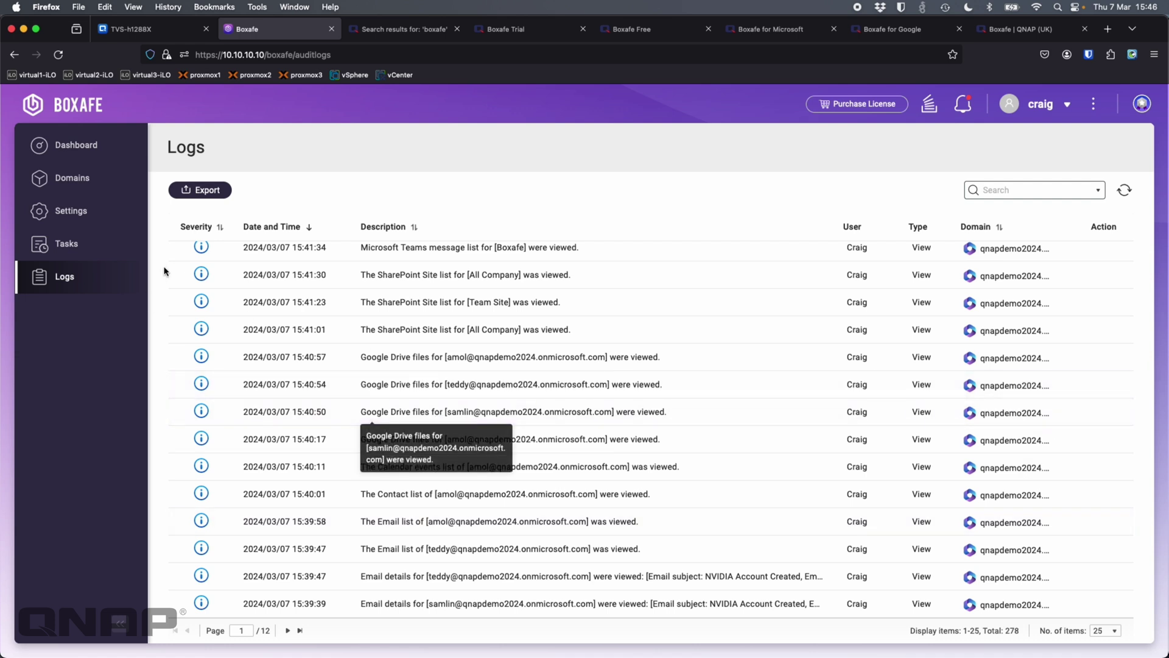
{"action": "left_click", "coordinate": [87, 150]}
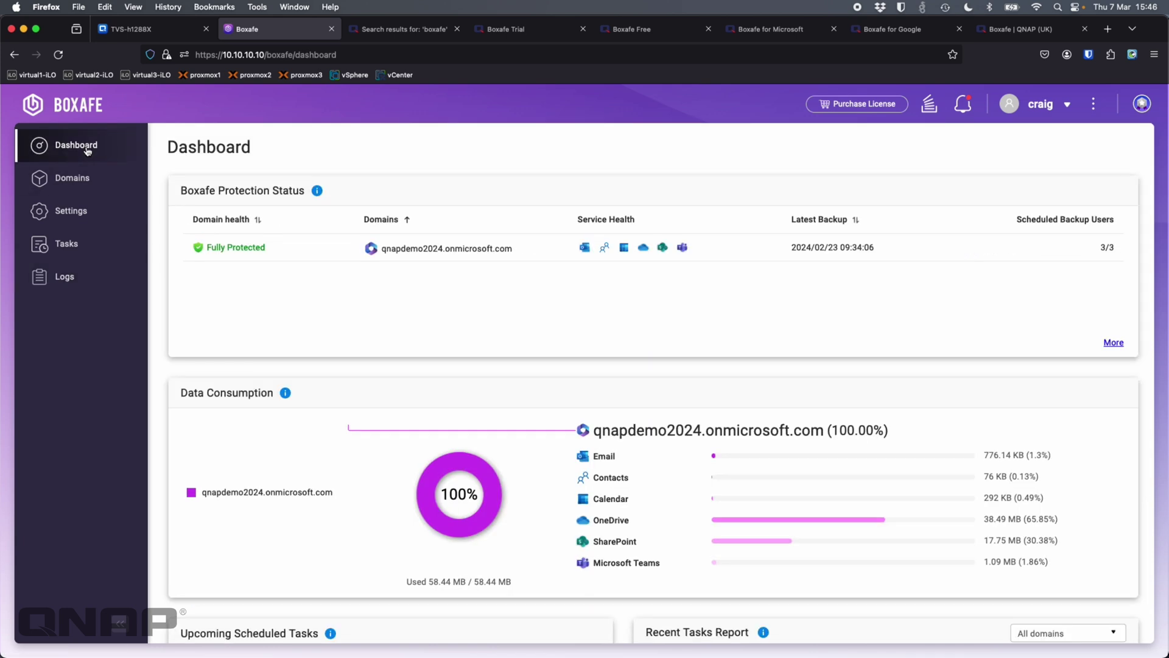